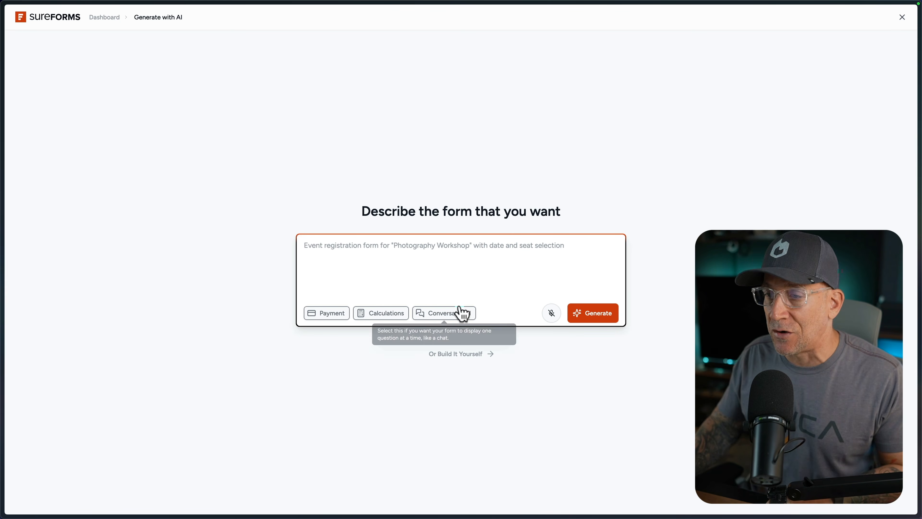
- Generate an AI payment form charging monthly recurring WordPress maintenance payments, with a $100 Basic plan and a $250 Advanced plan
click(408, 258)
text(Create a payment form that charges monthly recurring payments for our WordPress Maintenance Plan clients. We only have 2 plans. The Basic plan for $100 a month, the Advanced Plan for $250 a month. The advanced plan is for WooCommerce sites and custom functionality sites. The form should be easy and fast for clients to make a purchase and start thier recurring plans.)
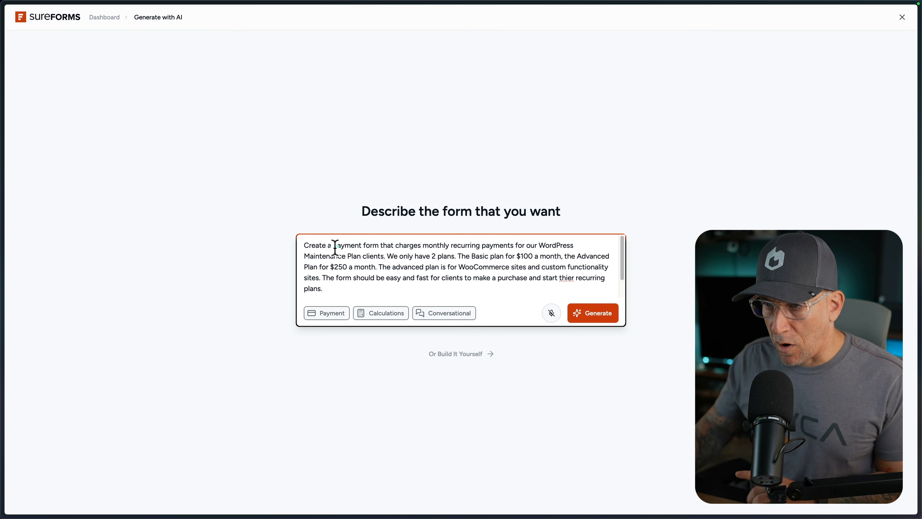
drag(334, 245, 518, 249)
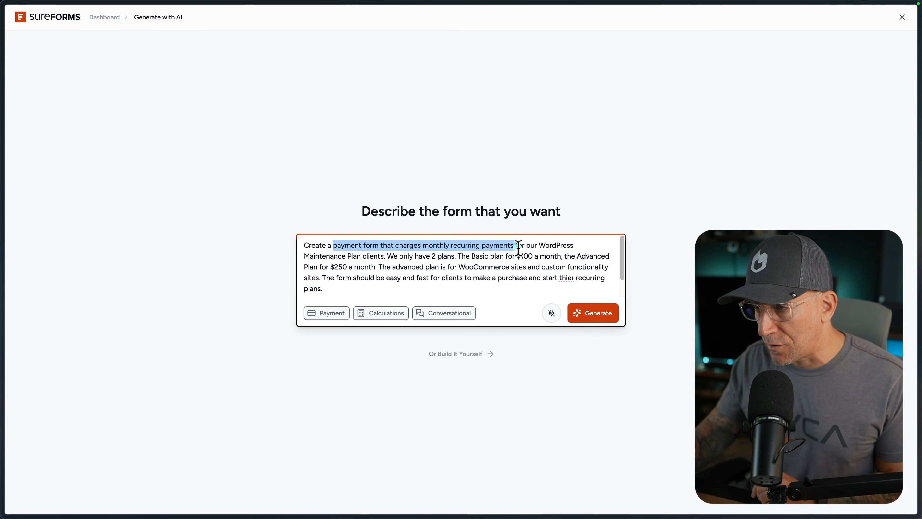
mouse_move(457, 256)
mouse_down()
mouse_move(515, 257)
mouse_move(379, 267)
mouse_up()
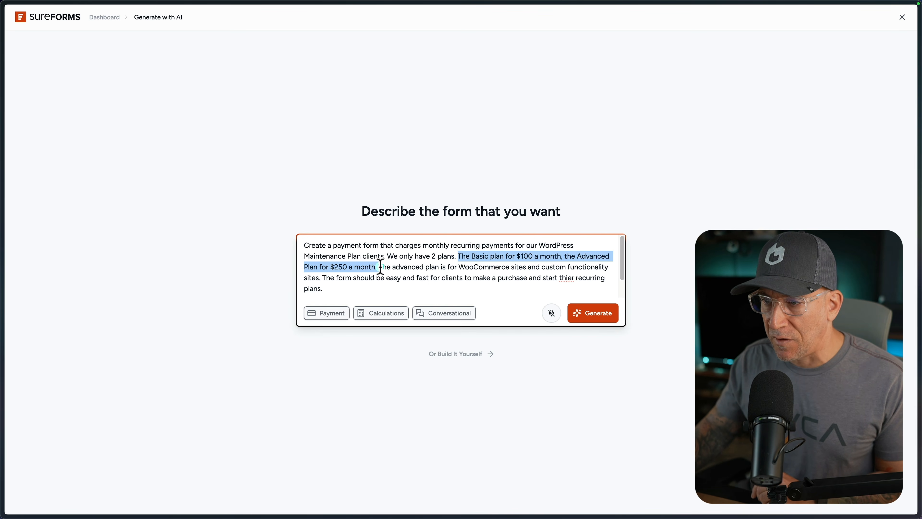
click(581, 312)
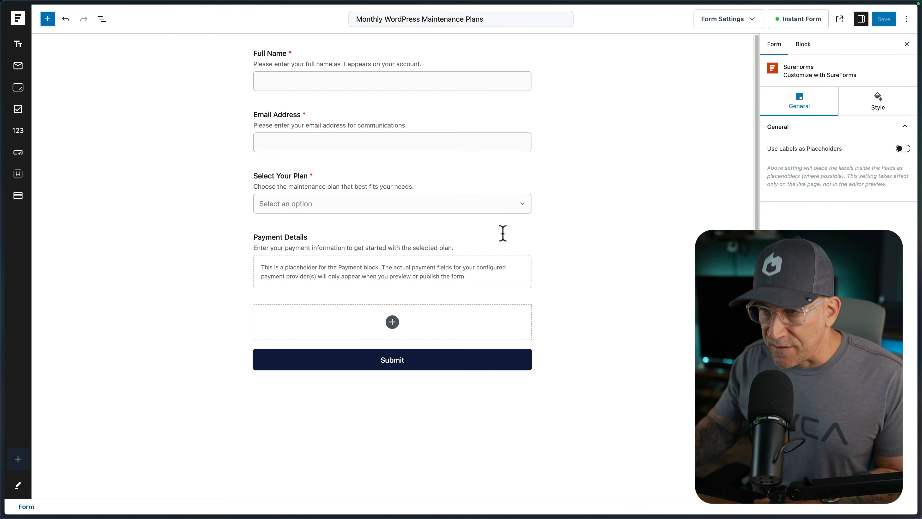
- Inspect the settings of the Select Your Plan dropdown and the Payment Details block
click(504, 205)
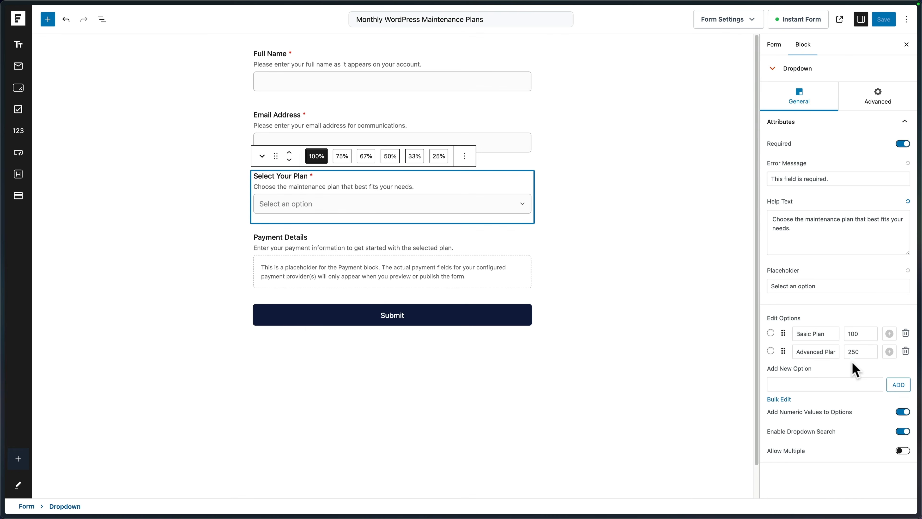
click(321, 248)
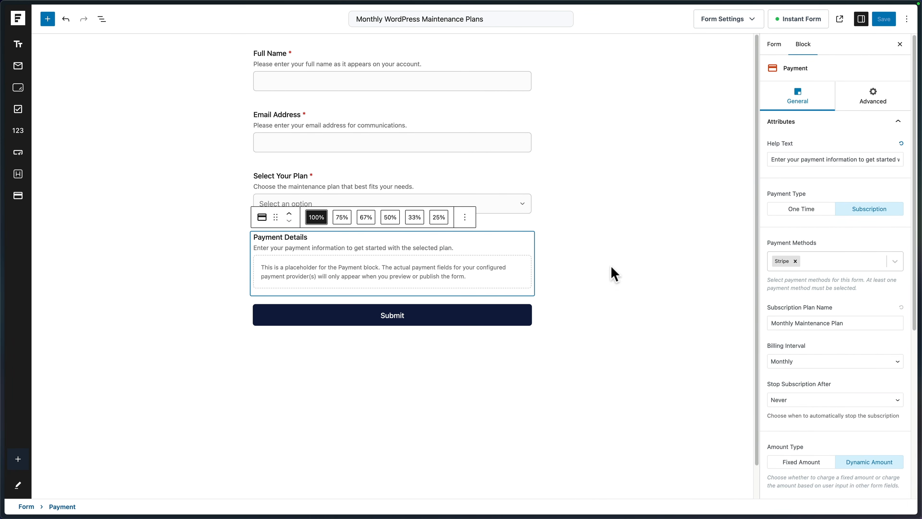
drag(817, 242, 794, 242)
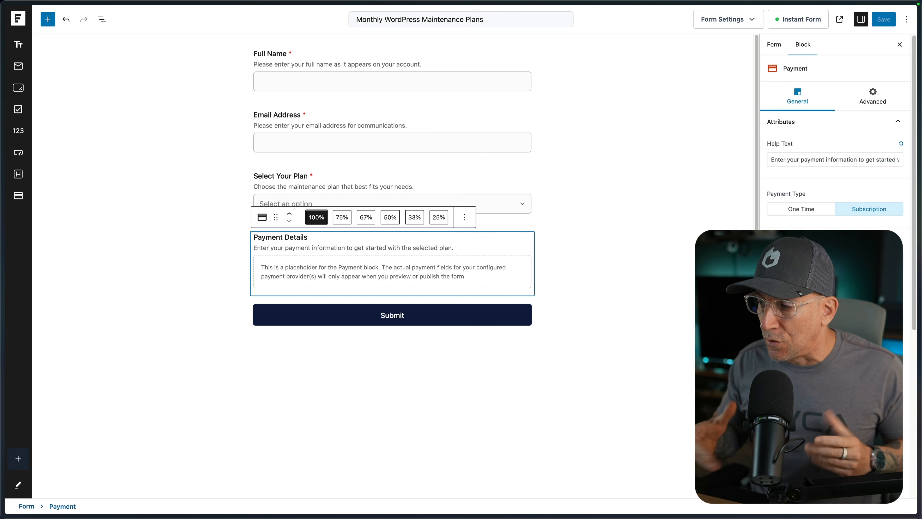
- Turn on Enable Preview in the form's Instant Form options
click(737, 149)
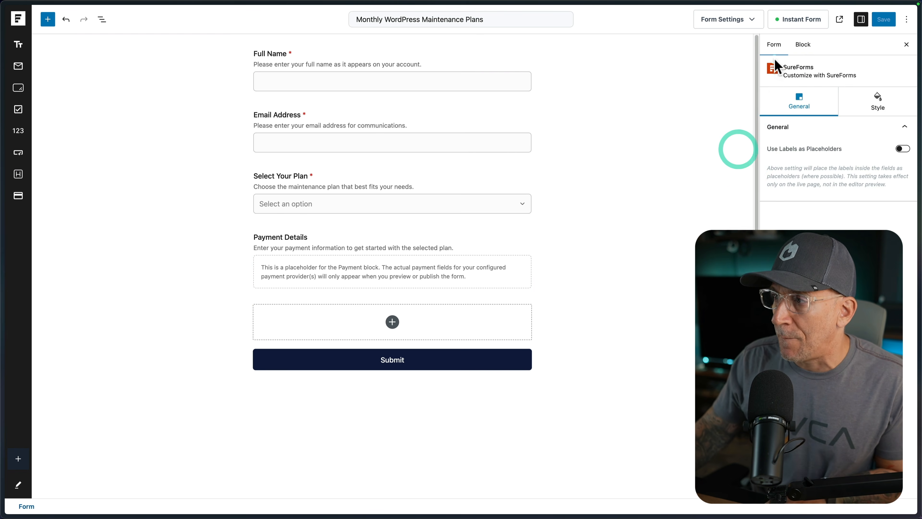
click(805, 27)
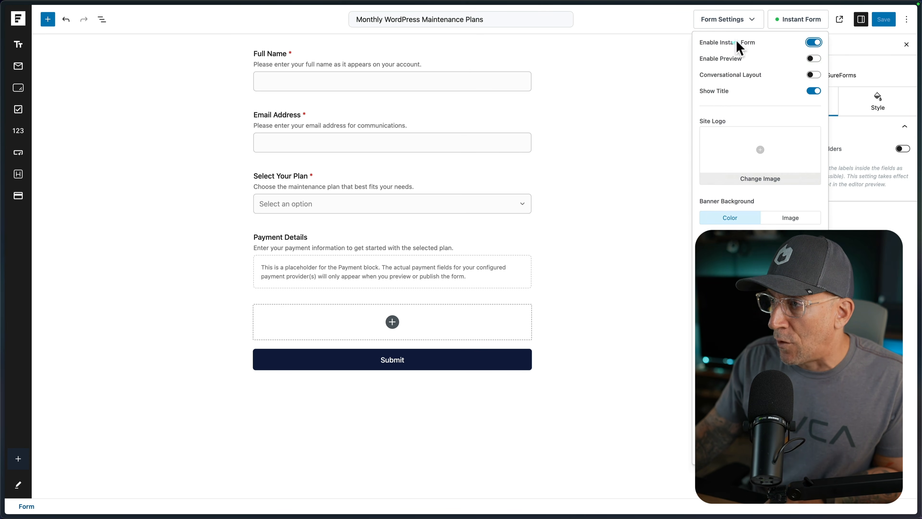
click(817, 59)
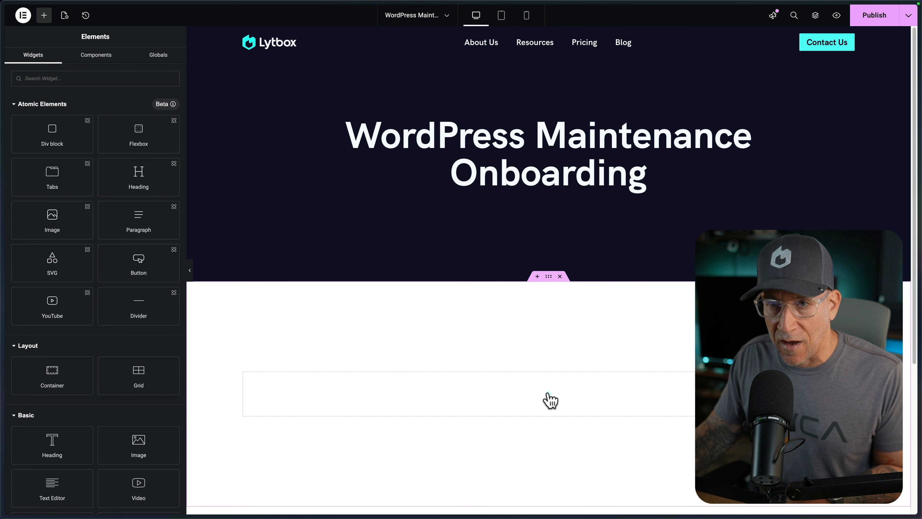
- Add a SureForms widget to the empty container below the page heading and assign it the Monthly WordPress Maintenance Plans form
click(40, 78)
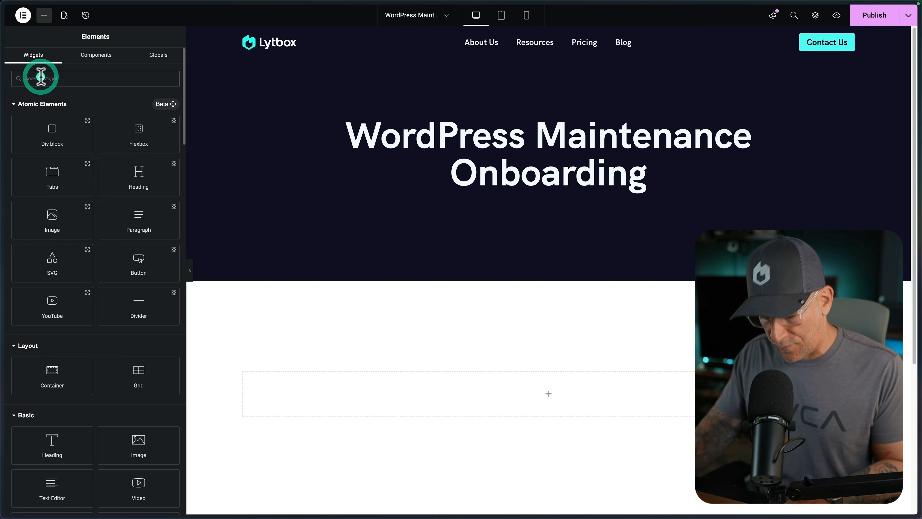
text(sure)
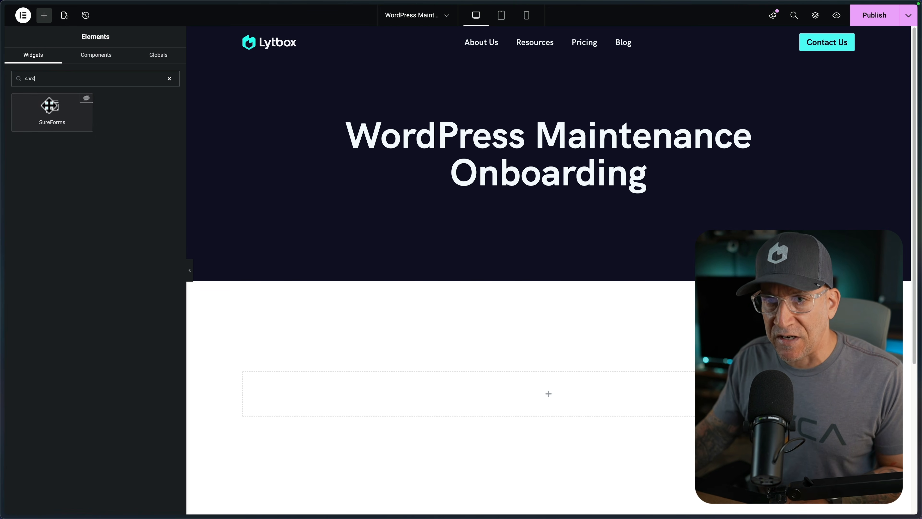
drag(50, 106, 507, 388)
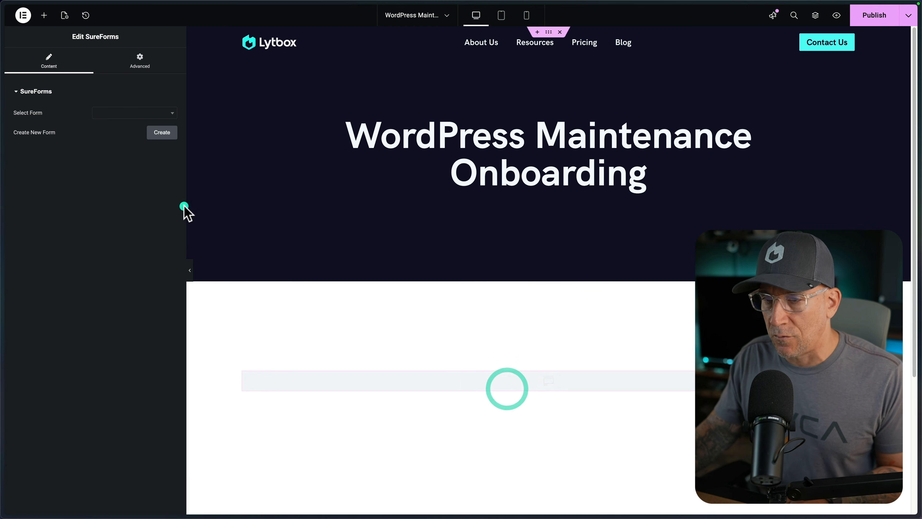
click(116, 114)
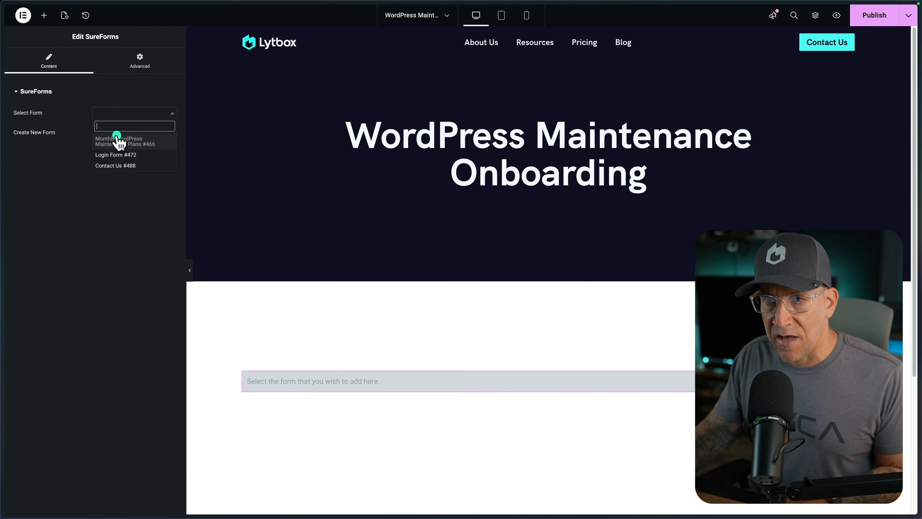
click(118, 141)
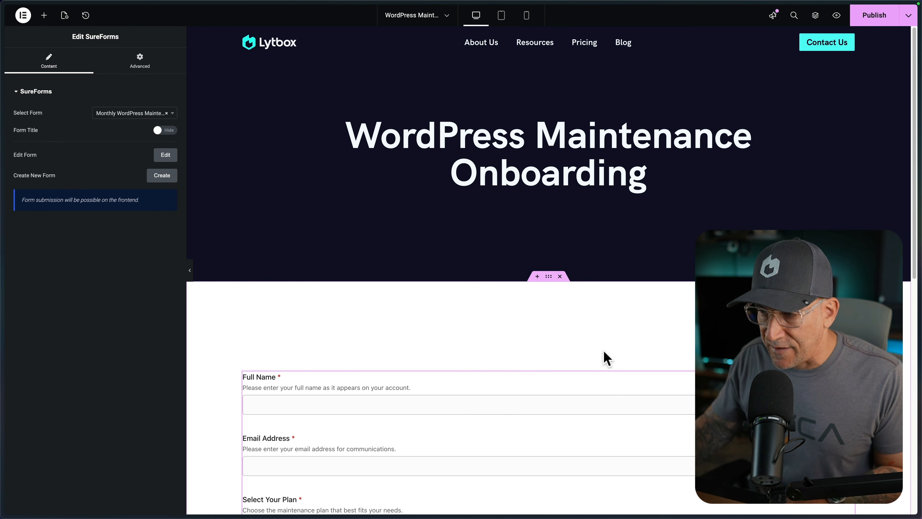
scroll(613, 356, down, 5)
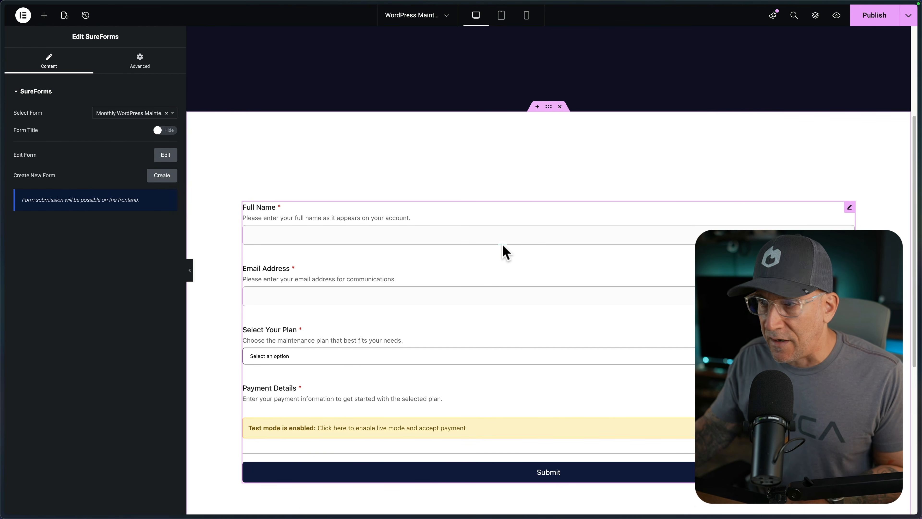
click(145, 71)
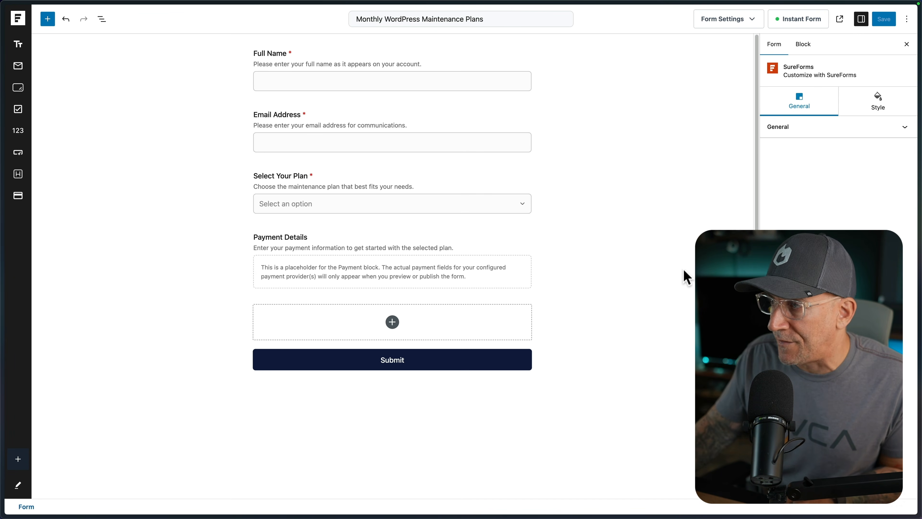
- Change the form's theme from the style options to Custom and look through its Advanced and Button styling sections
click(863, 110)
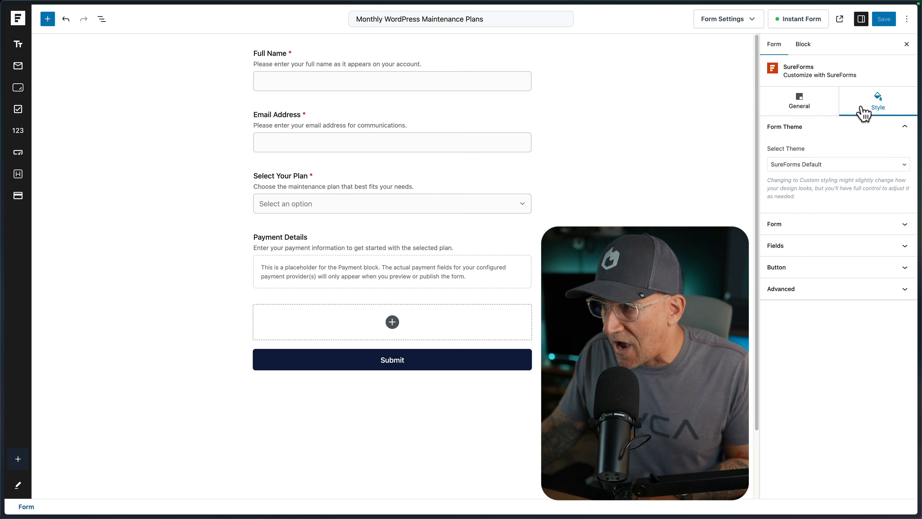
click(817, 164)
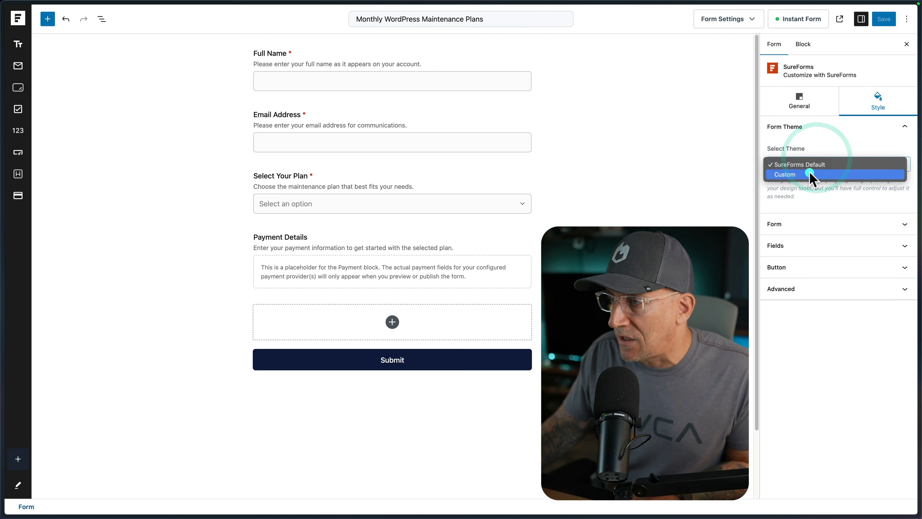
click(813, 175)
click(818, 306)
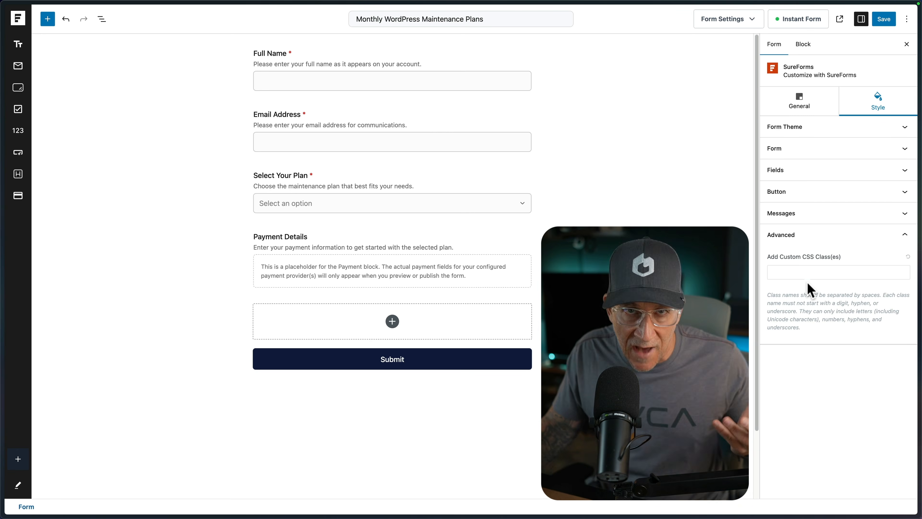
click(797, 191)
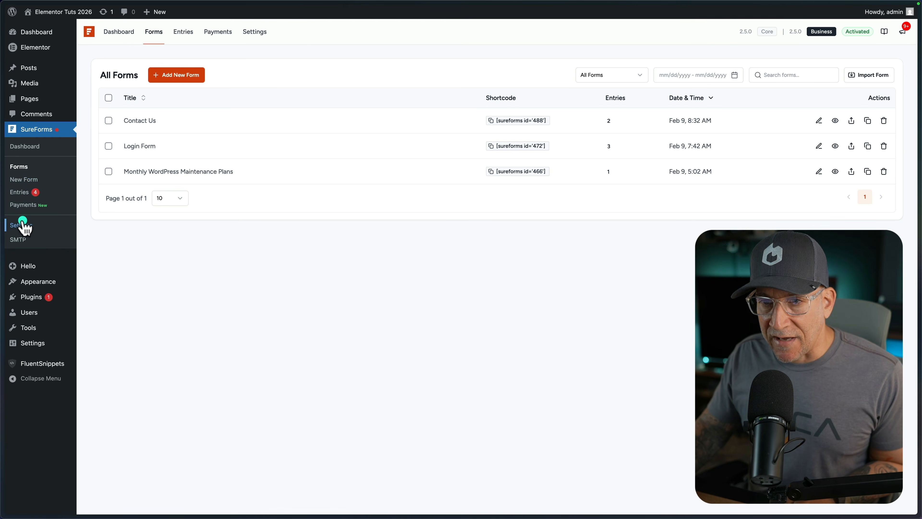
- Review the SureForms payment settings, covering the connected payment methods, the default currency choices and the payment mode
click(13, 228)
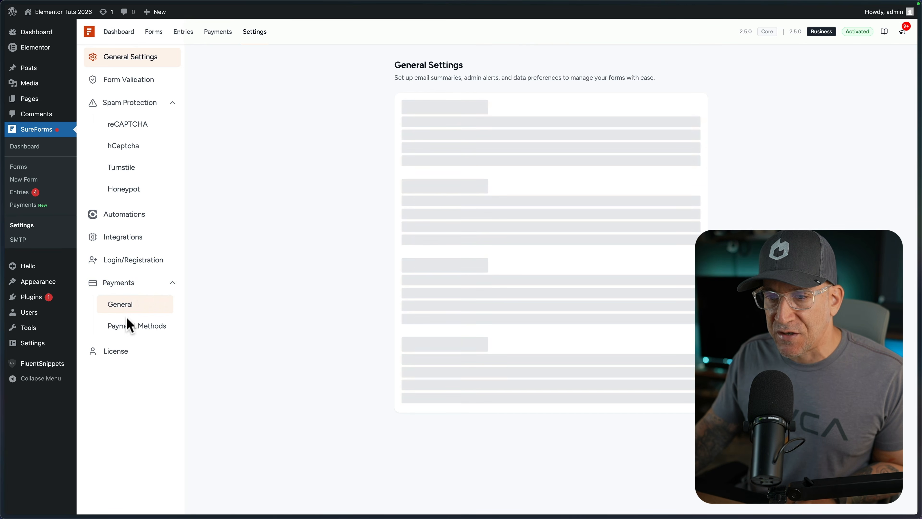
click(127, 326)
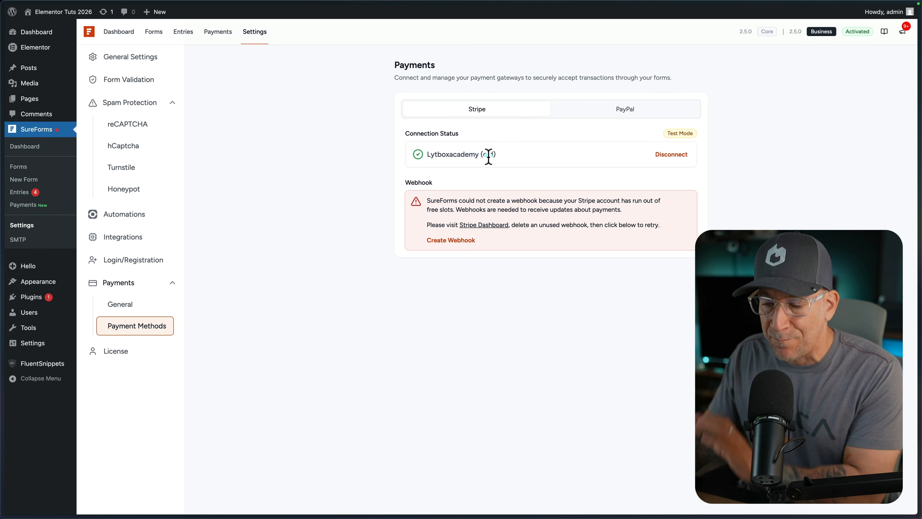
click(124, 307)
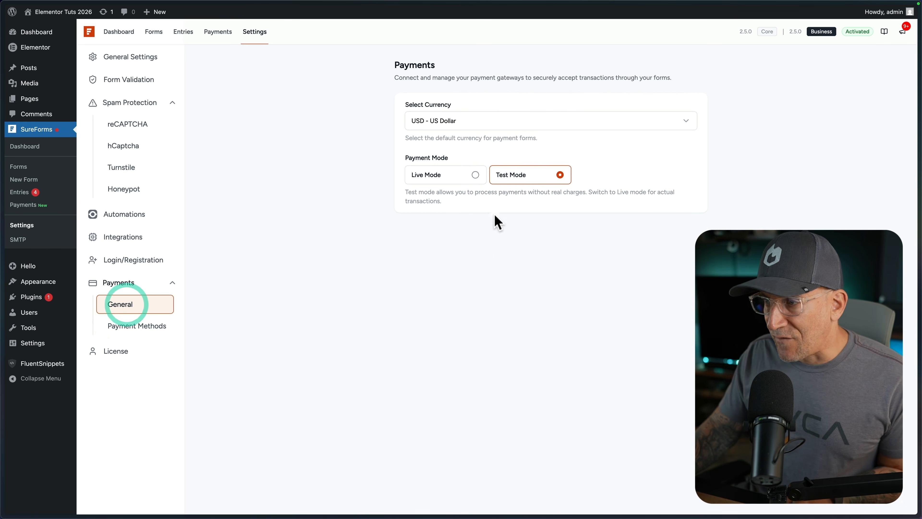
click(445, 124)
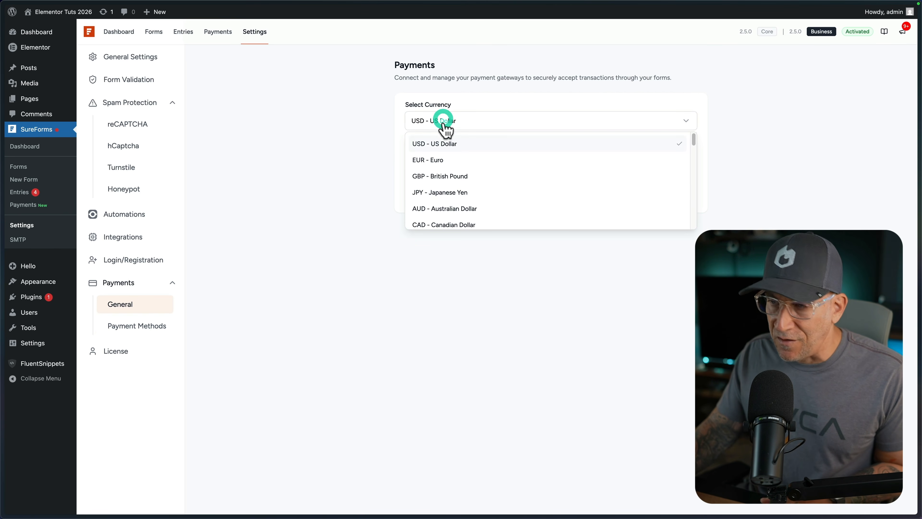
click(273, 296)
- Open the PDF Generation settings of the Monthly WordPress Maintenance Plans form and add a new PDF template
click(18, 166)
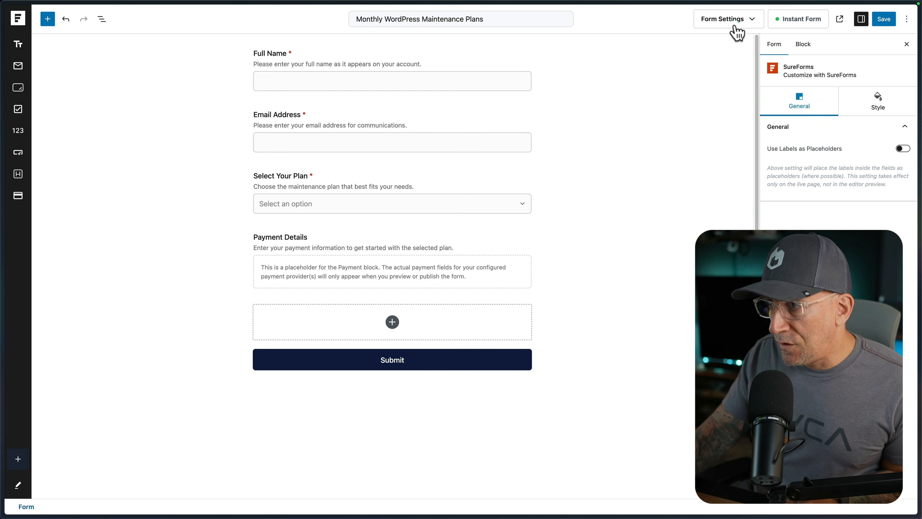
click(735, 24)
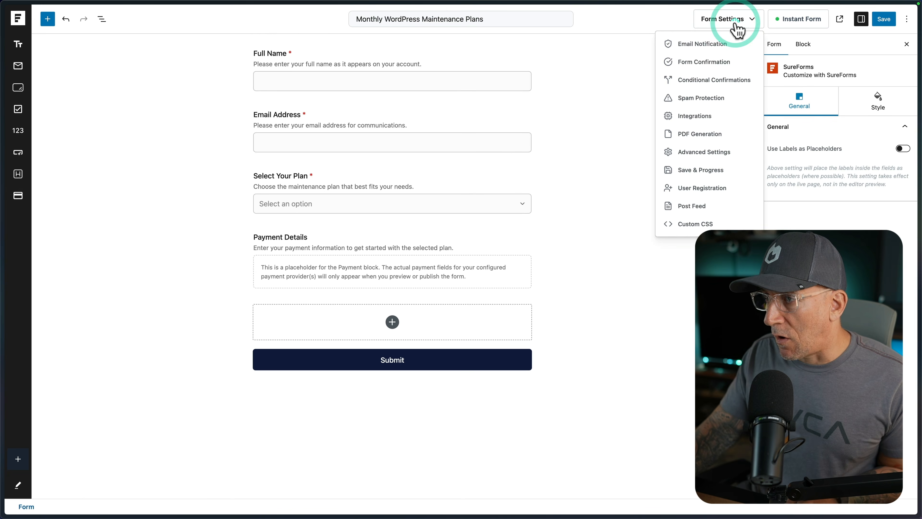
click(700, 134)
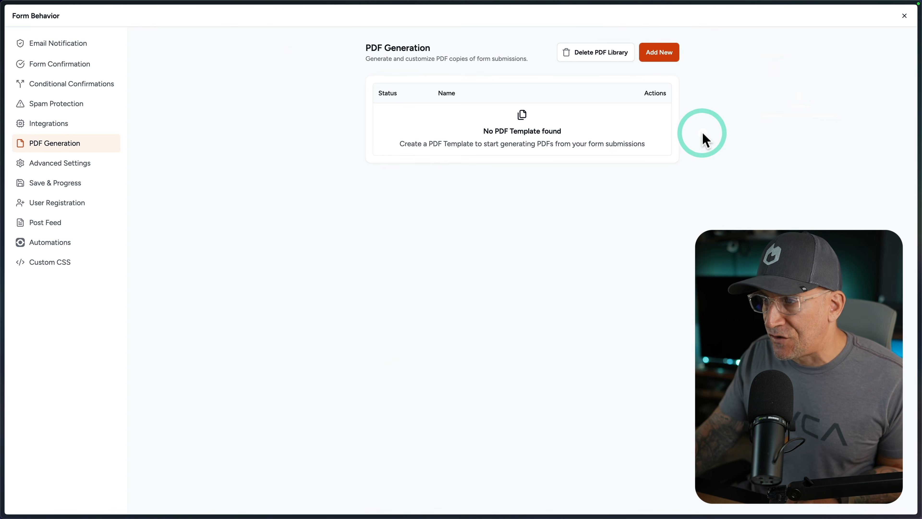
click(662, 56)
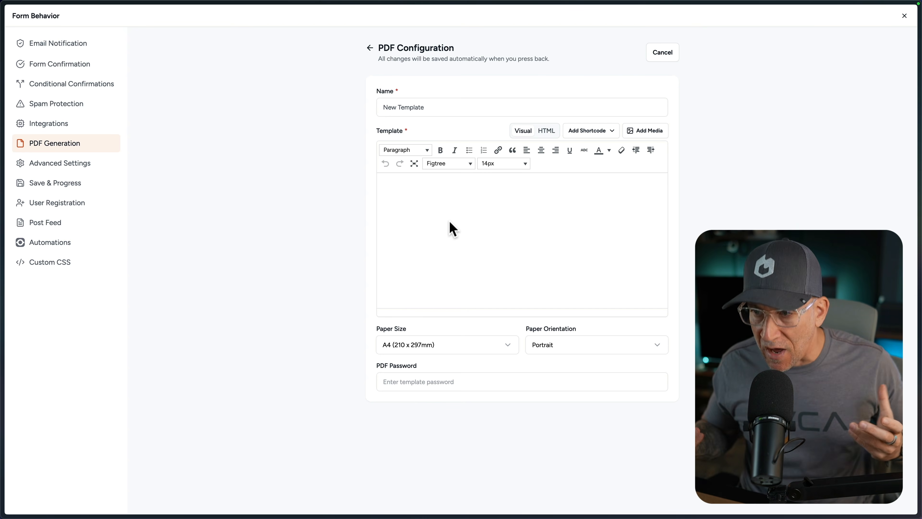
- Switch to ChatGPT, paste the prompt for an HTML SureForms "Invoice / Receipt" email template with fixed shortcodes, and read through it
key(ctrl+Right)
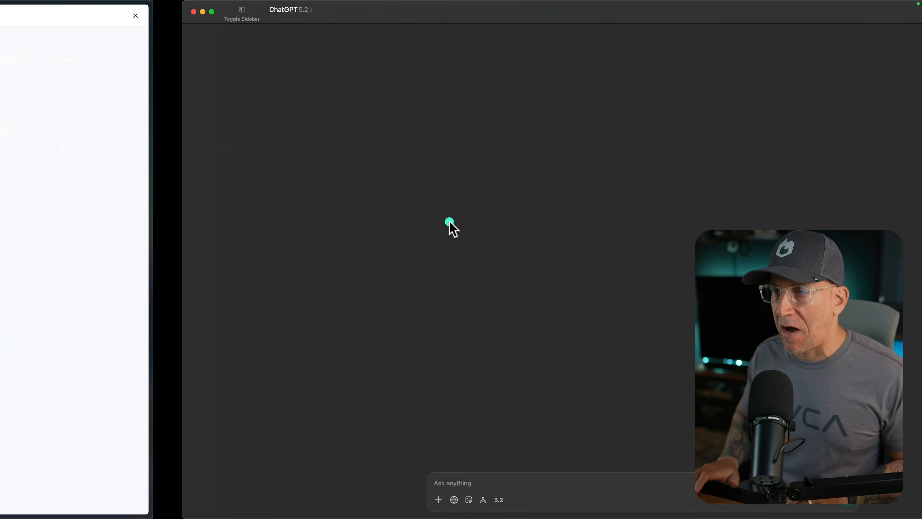
click(337, 466)
key(super+v)
scroll(345, 458, up, 10)
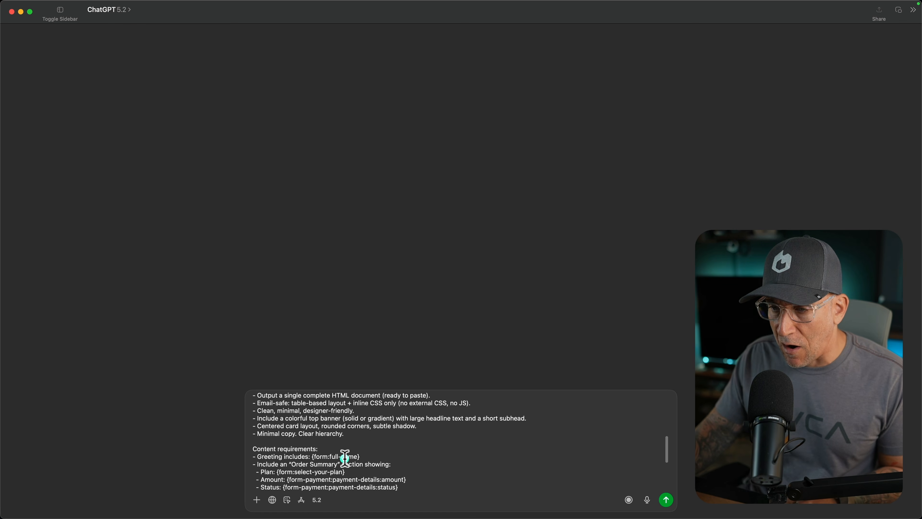
scroll(345, 458, down, 2)
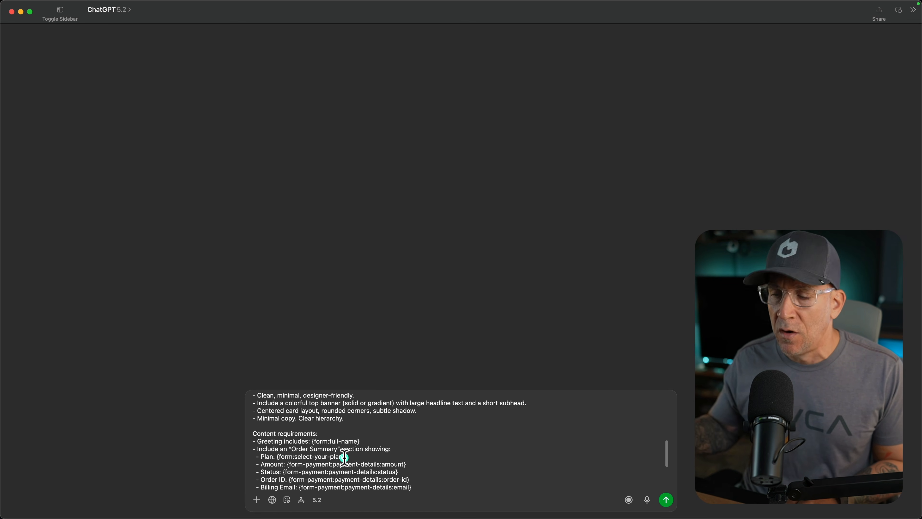
scroll(344, 457, up, 10)
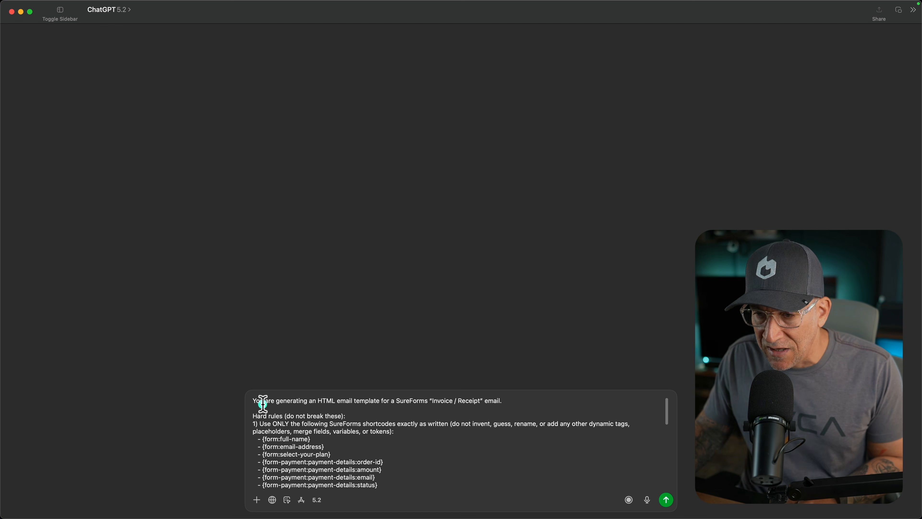
drag(267, 405, 377, 400)
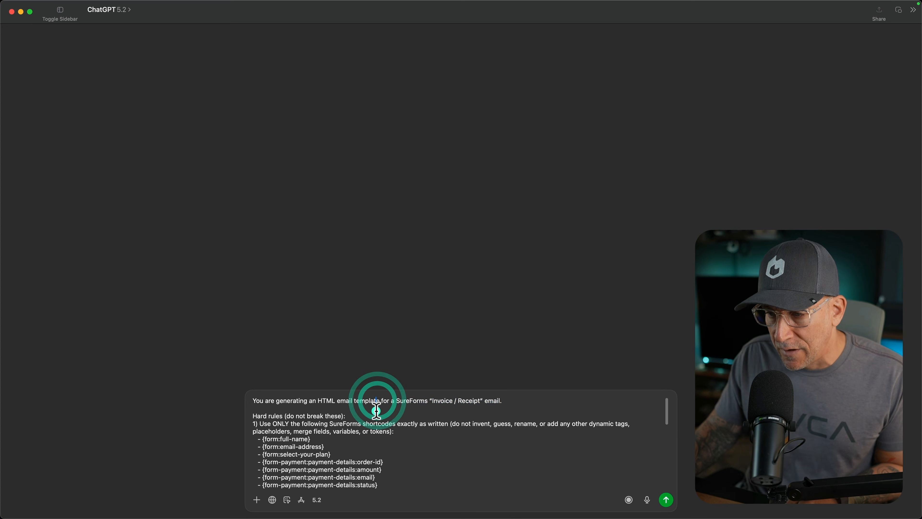
scroll(377, 411, down, 2)
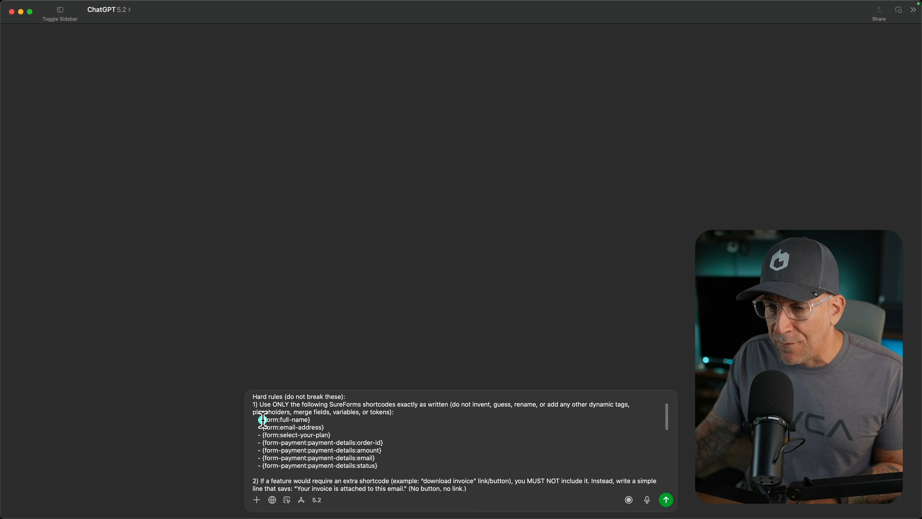
- Check the shortcode list in the invoice prompt, submit it, and copy the generated HTML template code
drag(262, 420, 397, 467)
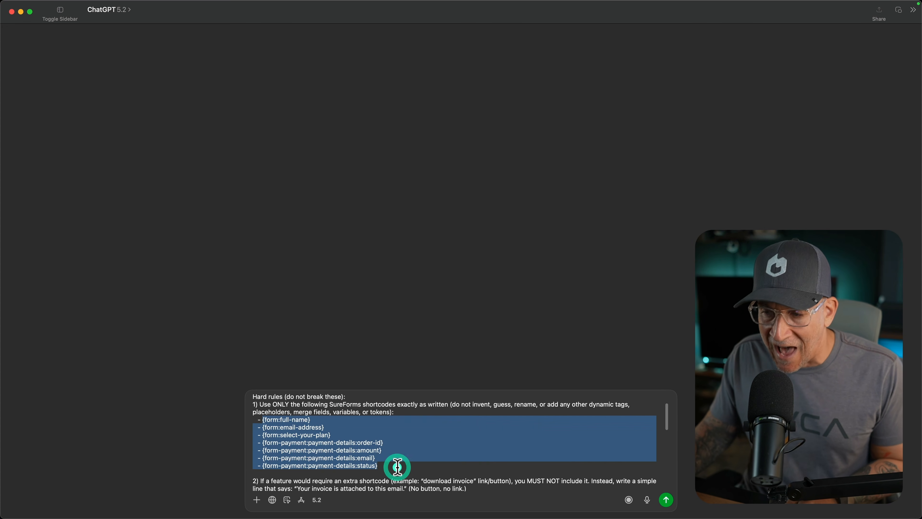
click(397, 467)
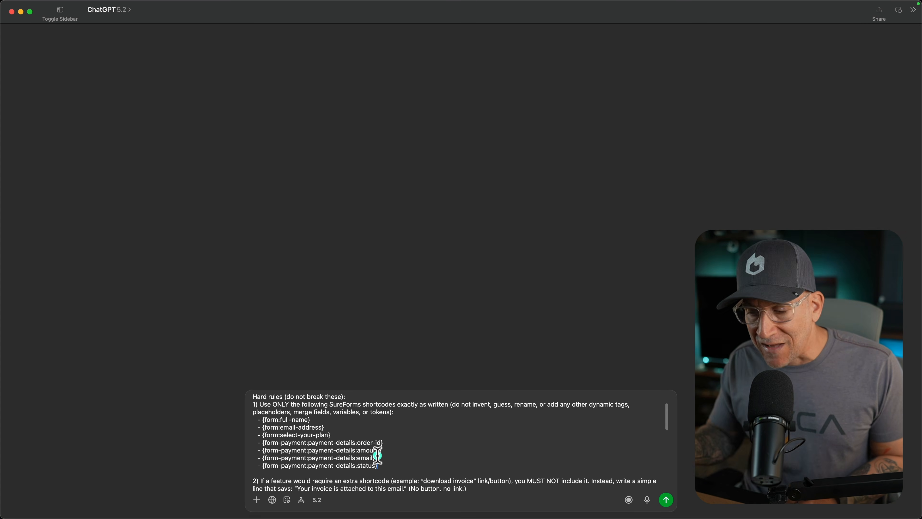
click(664, 500)
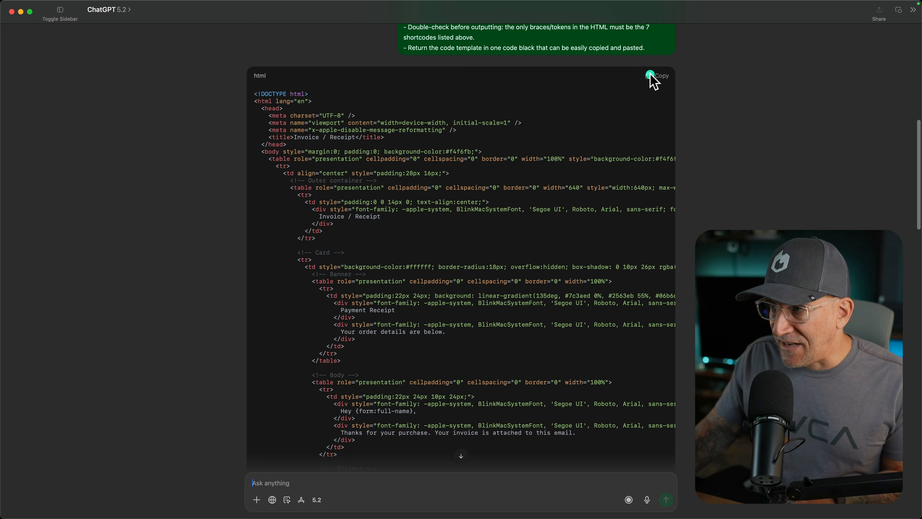
click(650, 76)
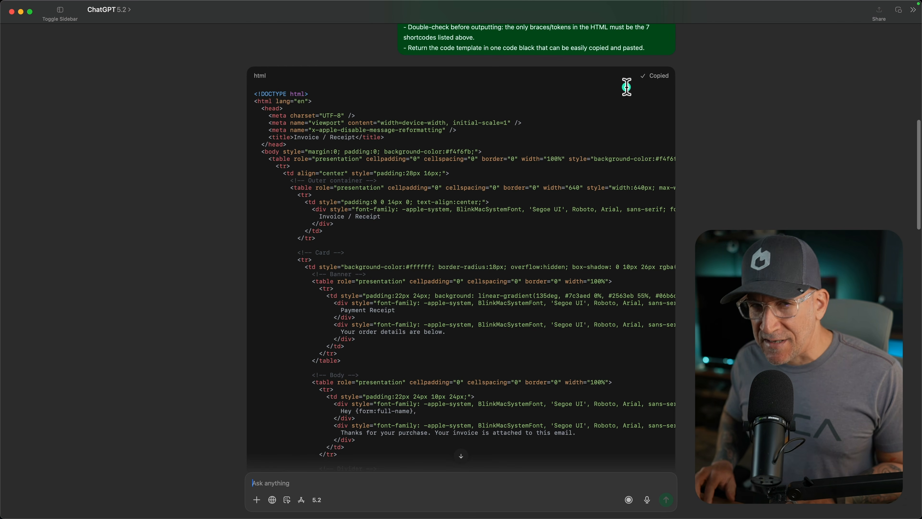
- Switch back to SureForms, paste the copied HTML as the PDF template's source code, and preview it in visual mode
key(ctrl+Left)
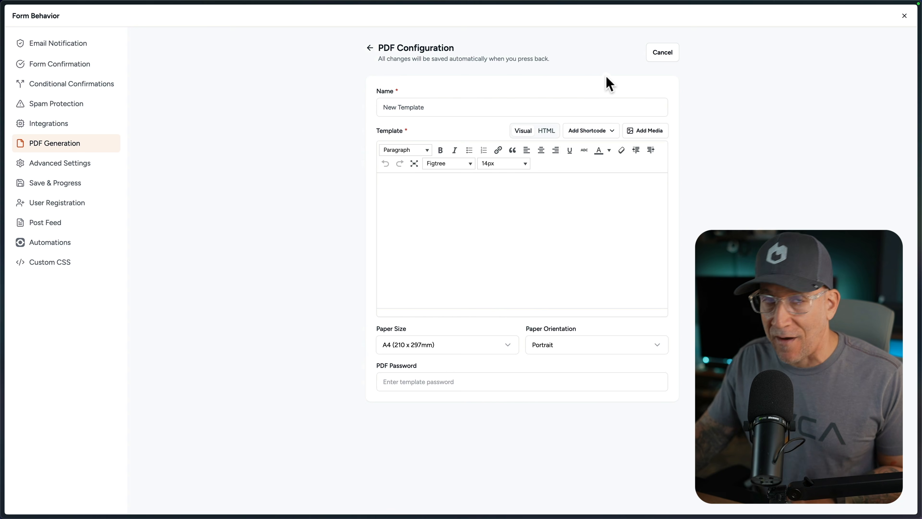
click(547, 131)
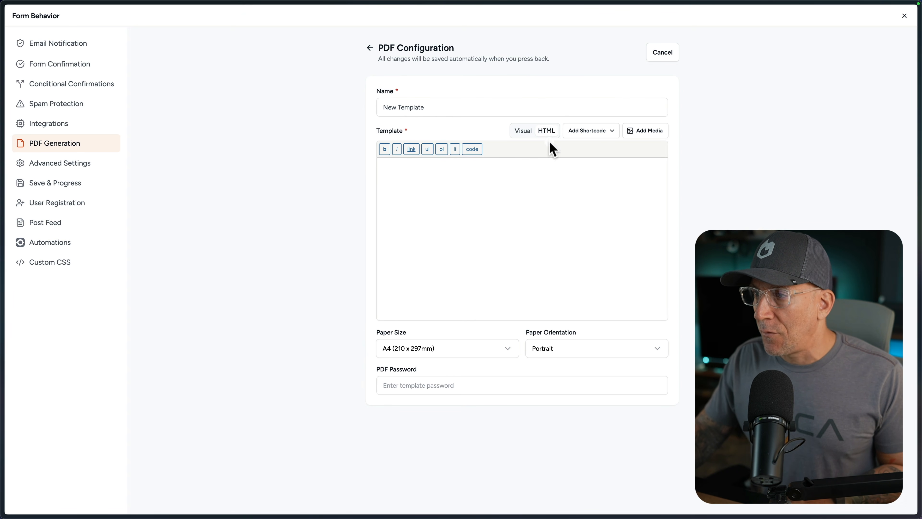
click(469, 178)
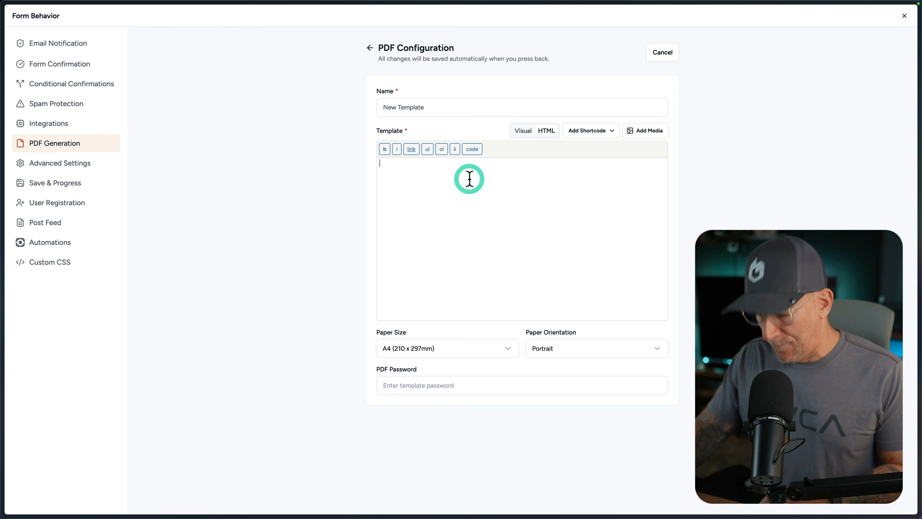
key(super+v)
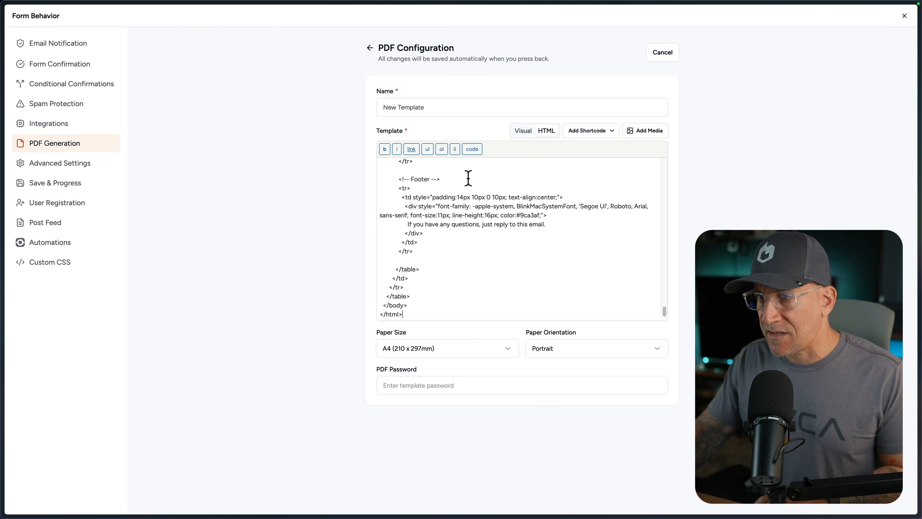
click(524, 131)
scroll(545, 210, up, 10)
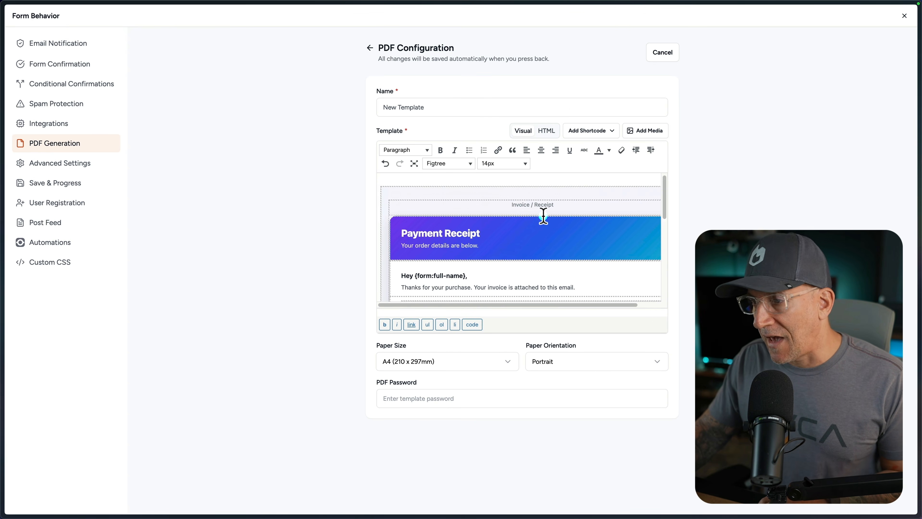
scroll(543, 217, down, 3)
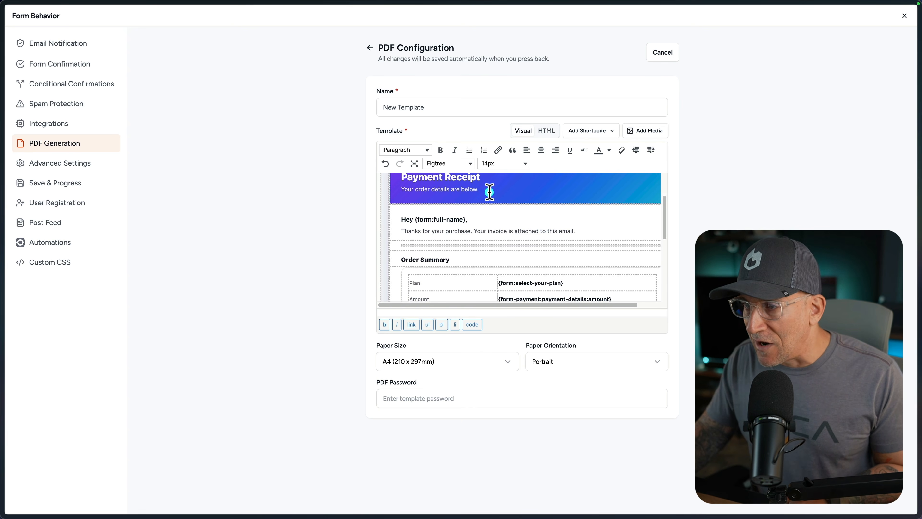
- Rename the PDF template as Invoice and return to the PDF template list to save it
click(433, 106)
drag(429, 108, 379, 108)
text(In)
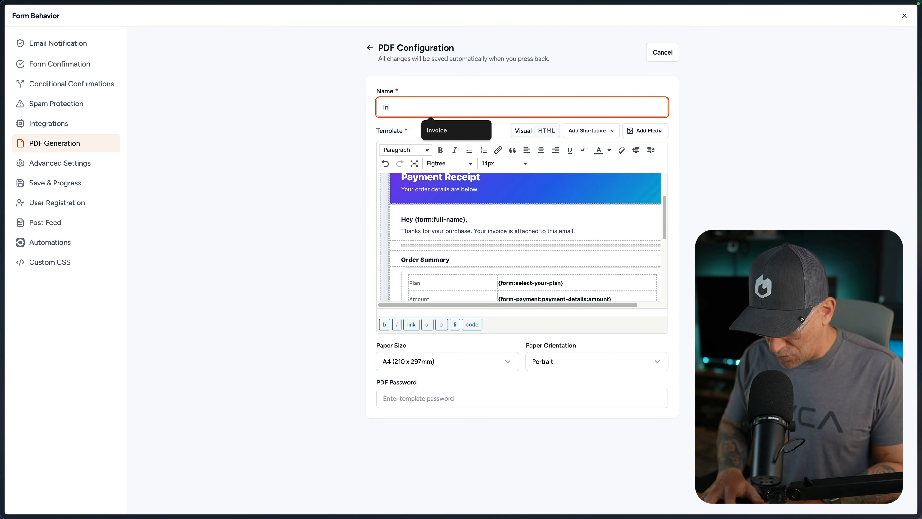
text(voice)
click(463, 77)
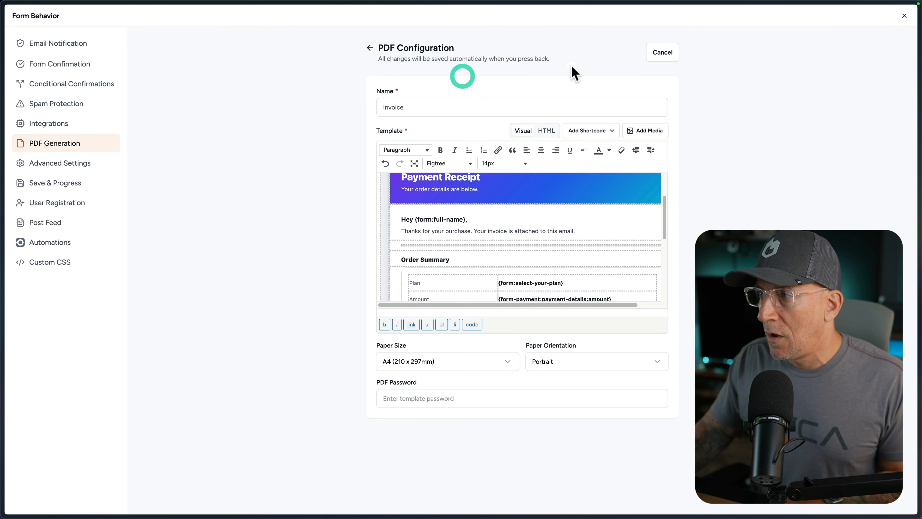
click(369, 53)
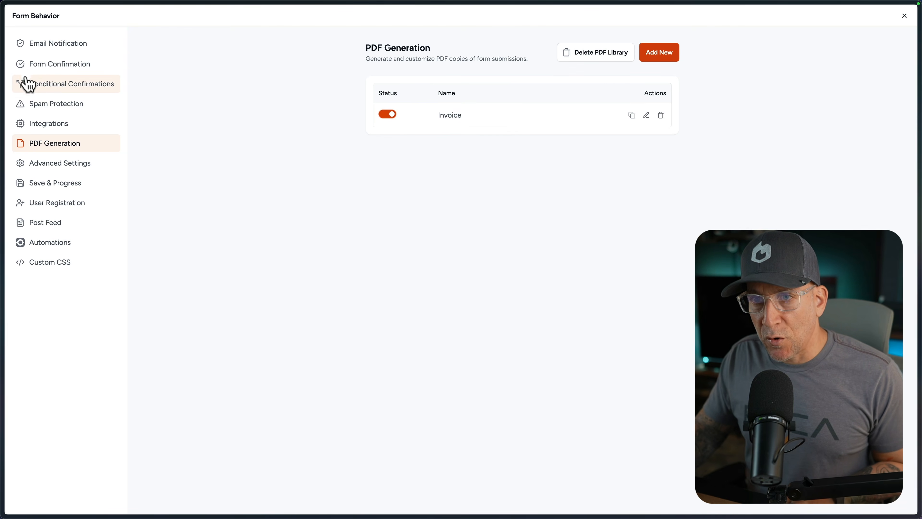
- Add the Invoice PDF shortcode below the "Please find your invoice below." line of the form's confirmation message and close the form settings
click(46, 67)
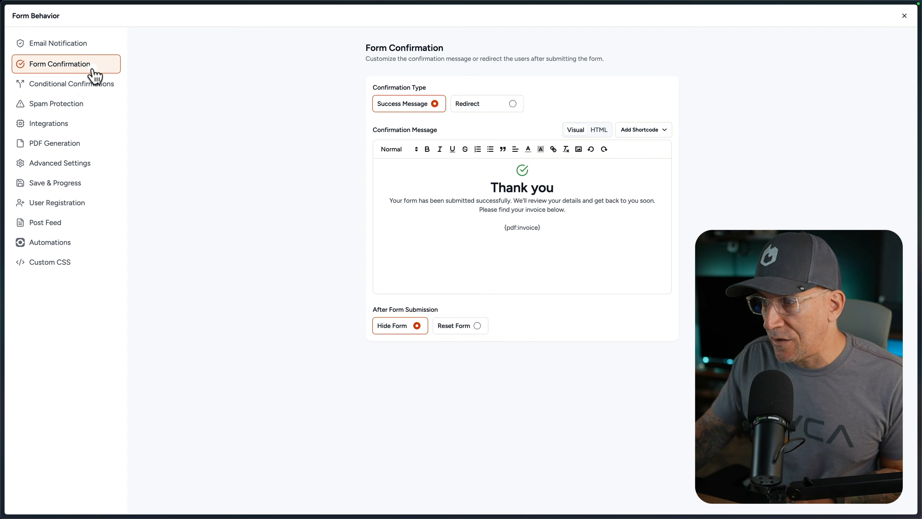
click(537, 232)
click(661, 131)
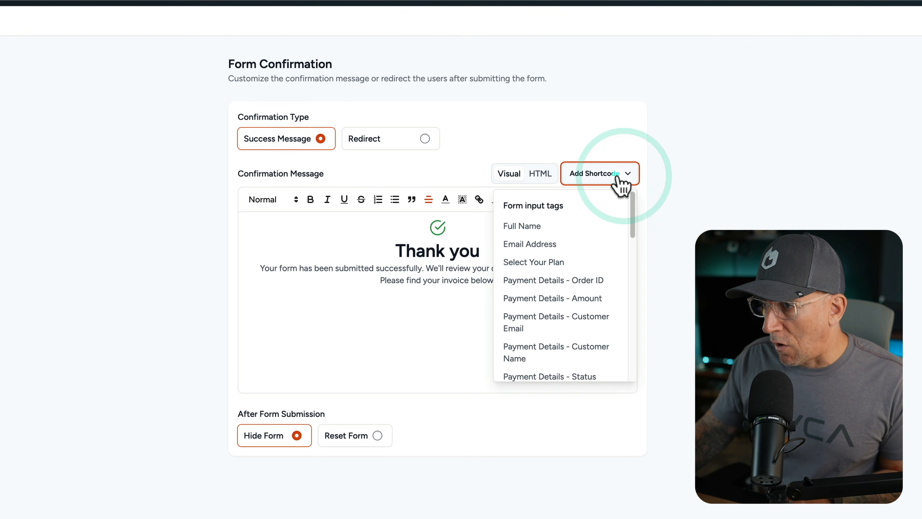
scroll(590, 235, down, 2)
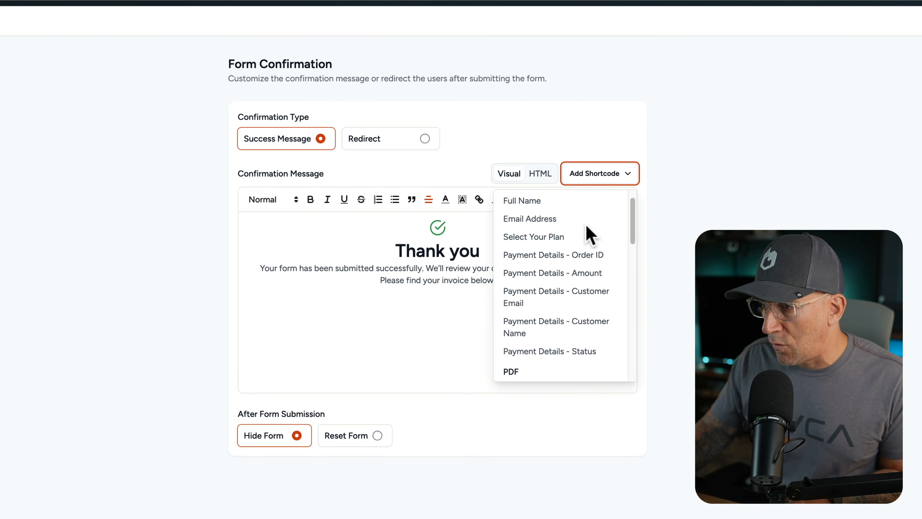
scroll(590, 235, down, 2)
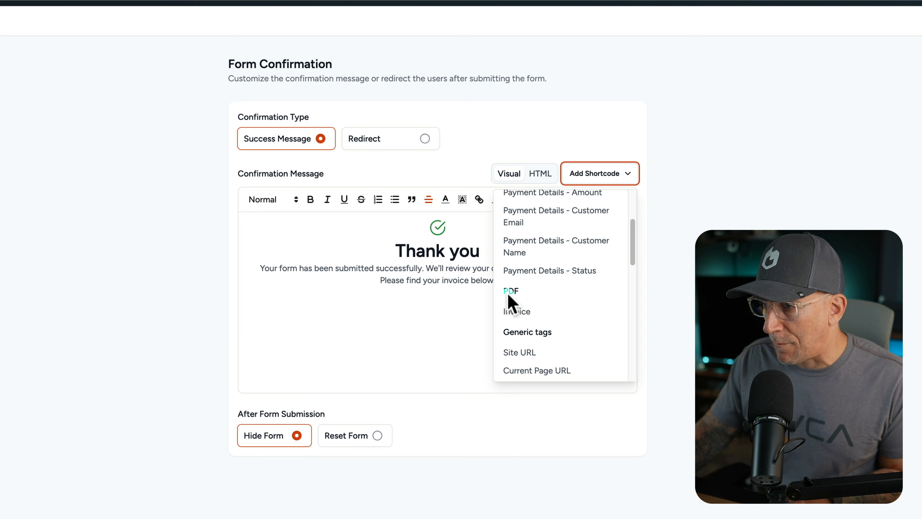
click(513, 312)
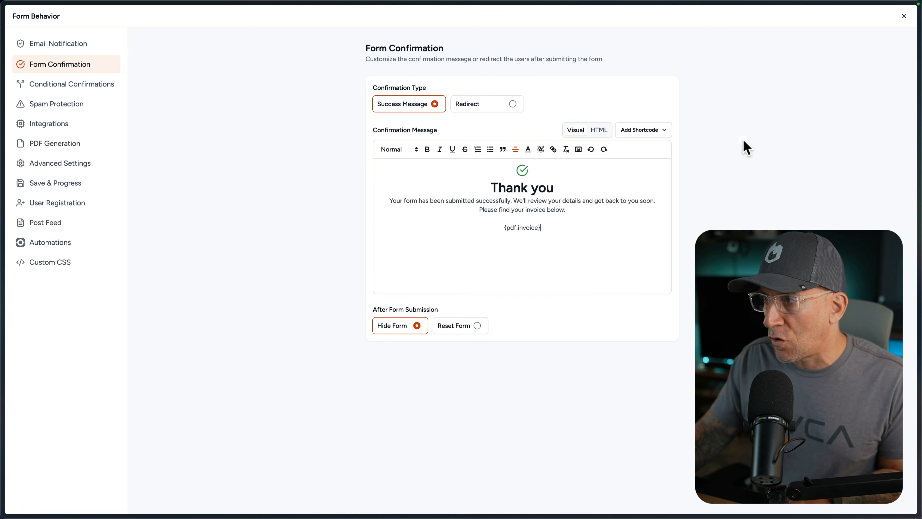
click(743, 141)
click(203, 140)
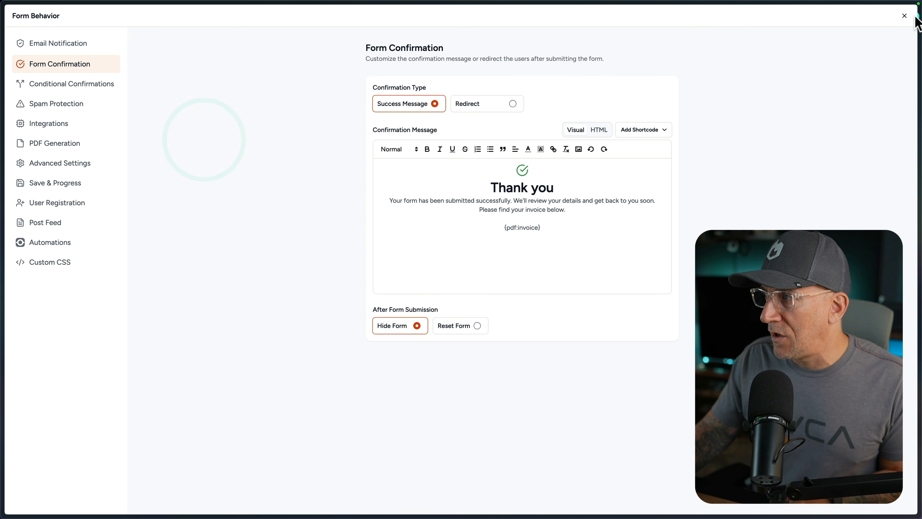
click(904, 15)
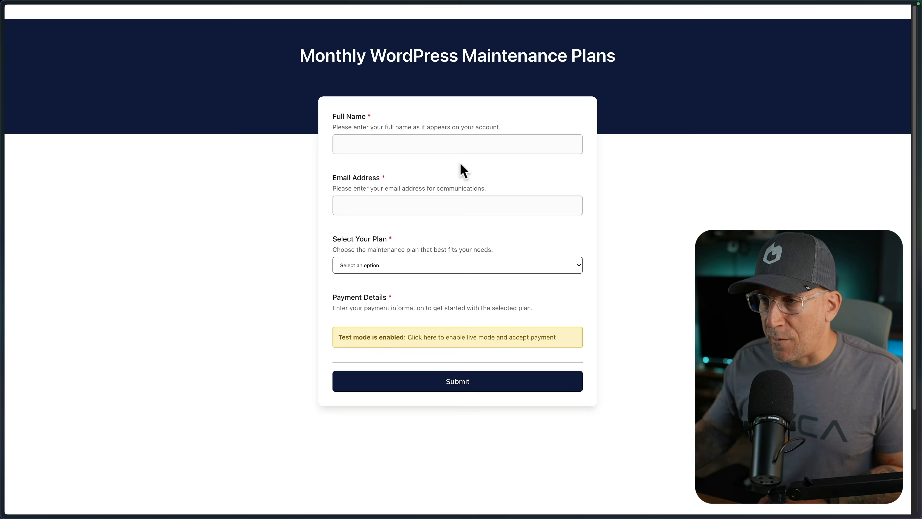
- Submit a test entry of the live form with name, email, Basic Plan and test card number and security code, without saving the card
scroll(426, 214, down, 3)
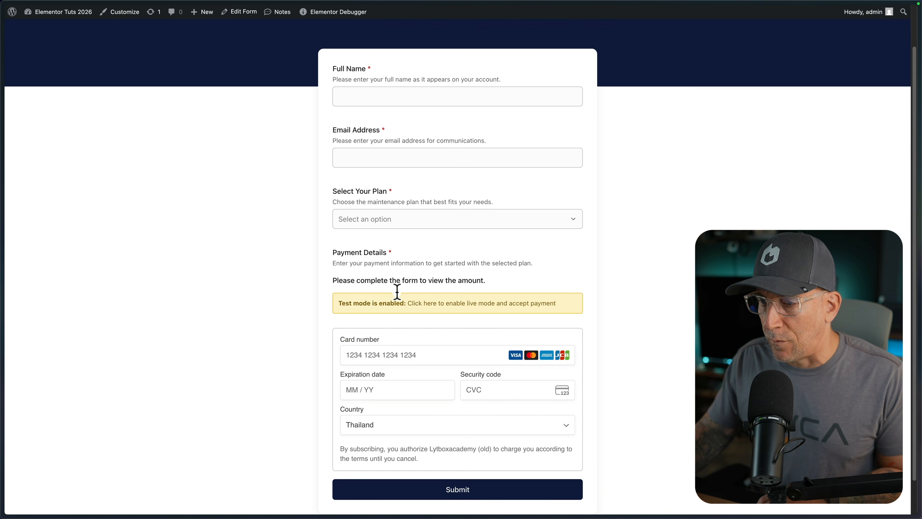
drag(346, 267, 420, 269)
click(458, 452)
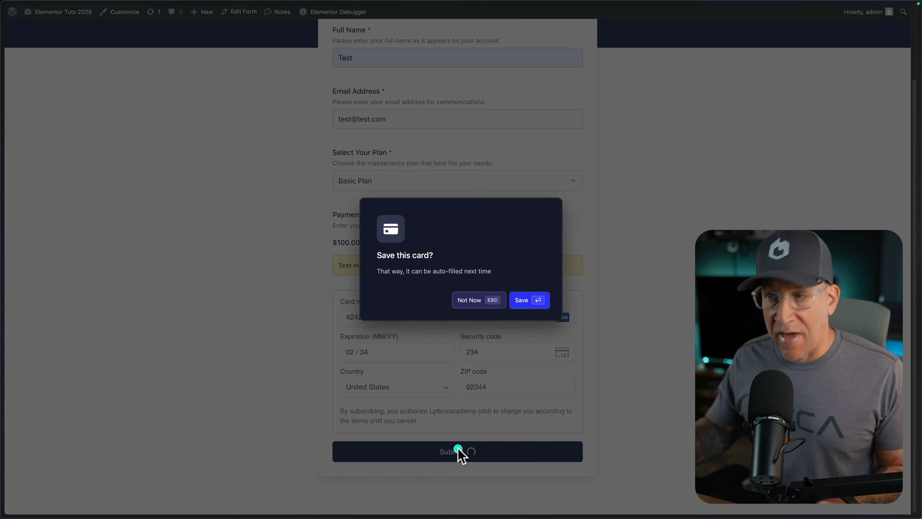
click(459, 300)
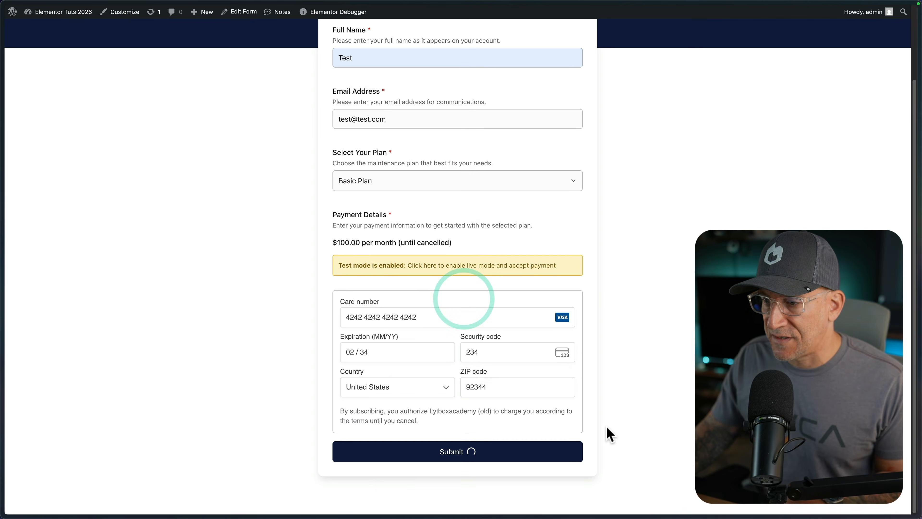
click(457, 228)
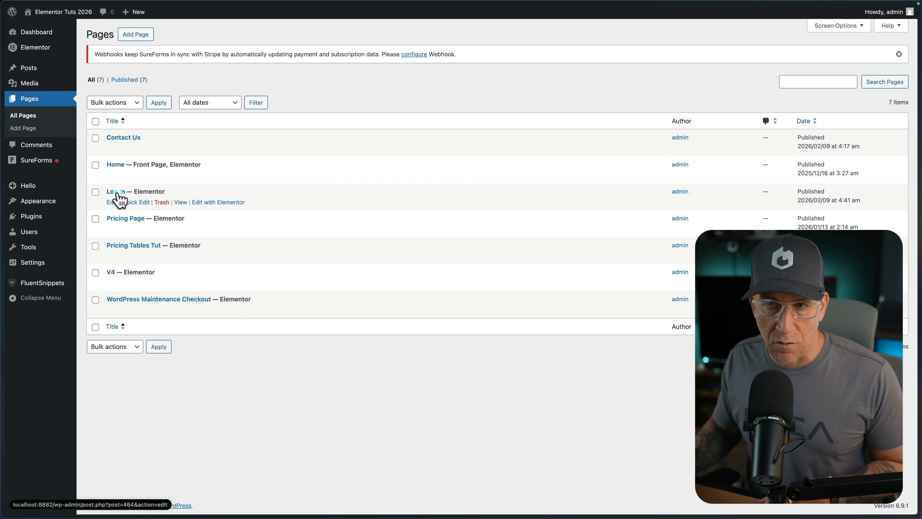
- Open the Log In page in Elementor, then switch to the SureForms dashboard and start a new blank form
click(209, 202)
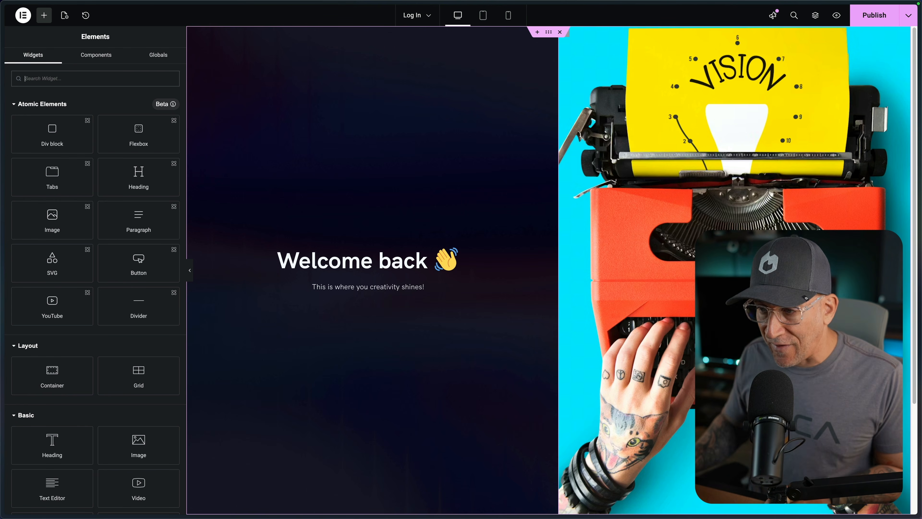
mouse_move(3, 307)
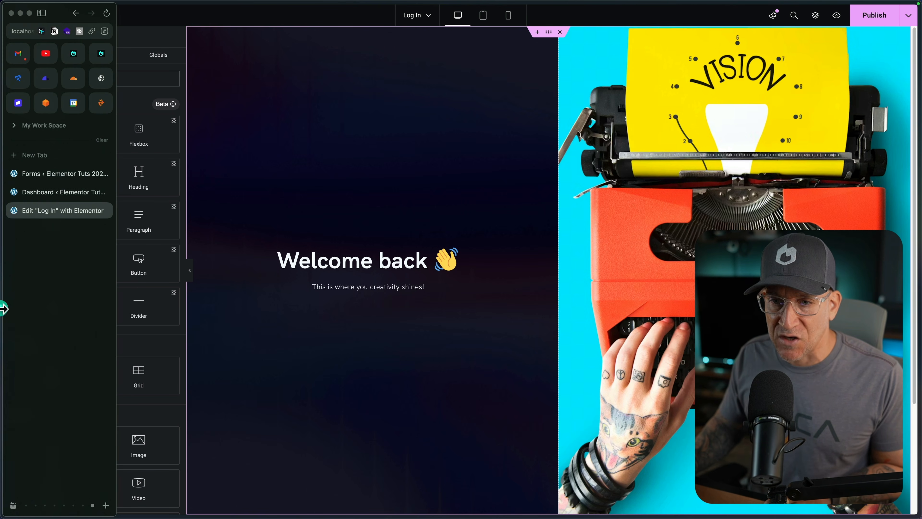
click(38, 194)
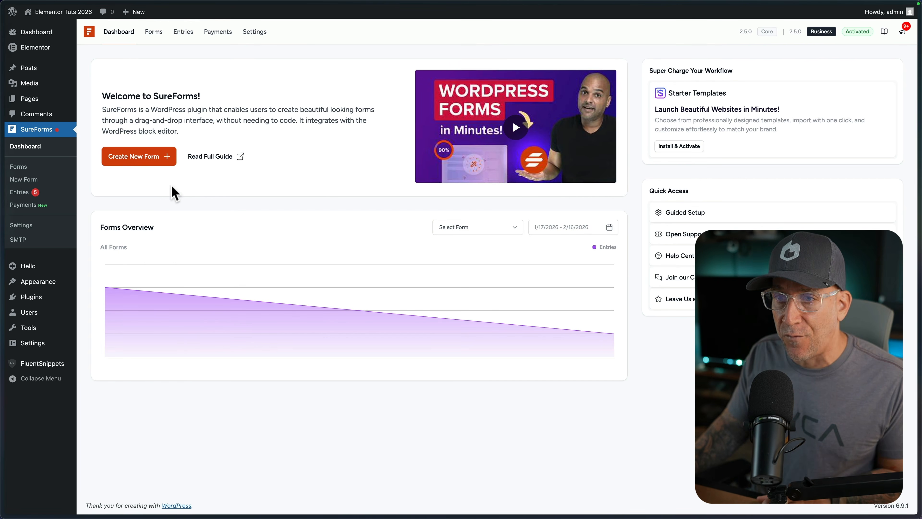
click(147, 162)
click(146, 162)
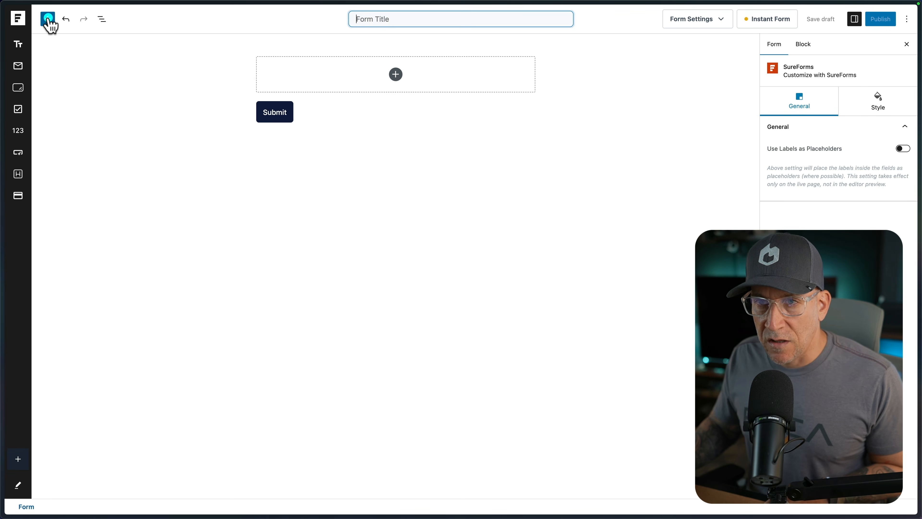
- Add a Login block to the blank form and publish it with the title Login Form
click(48, 19)
click(77, 72)
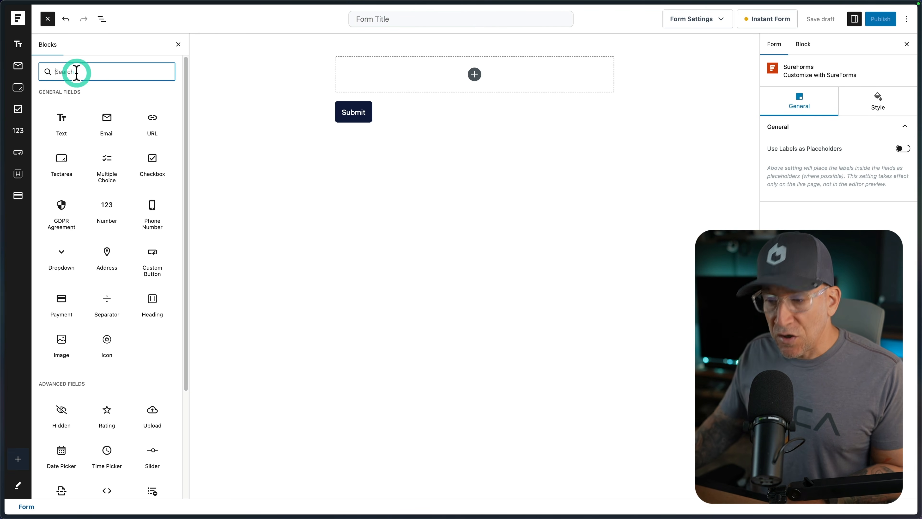
text(log)
click(61, 113)
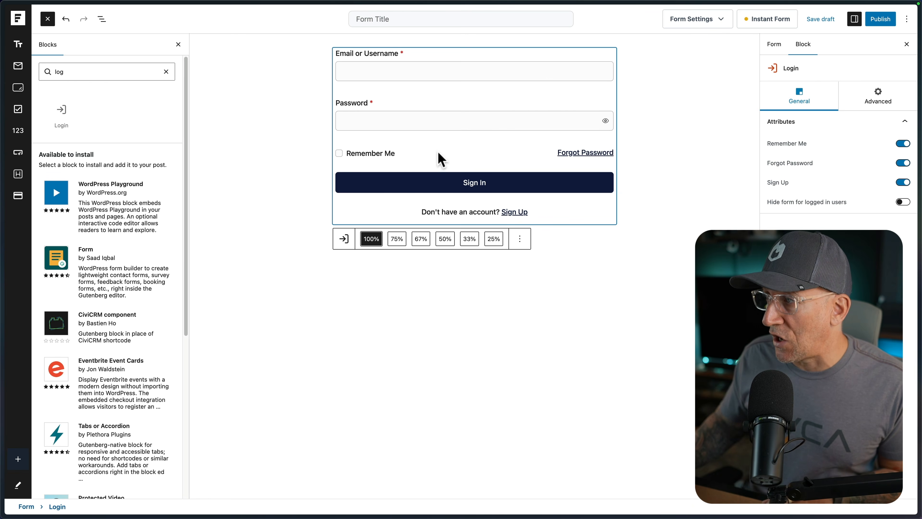
click(878, 19)
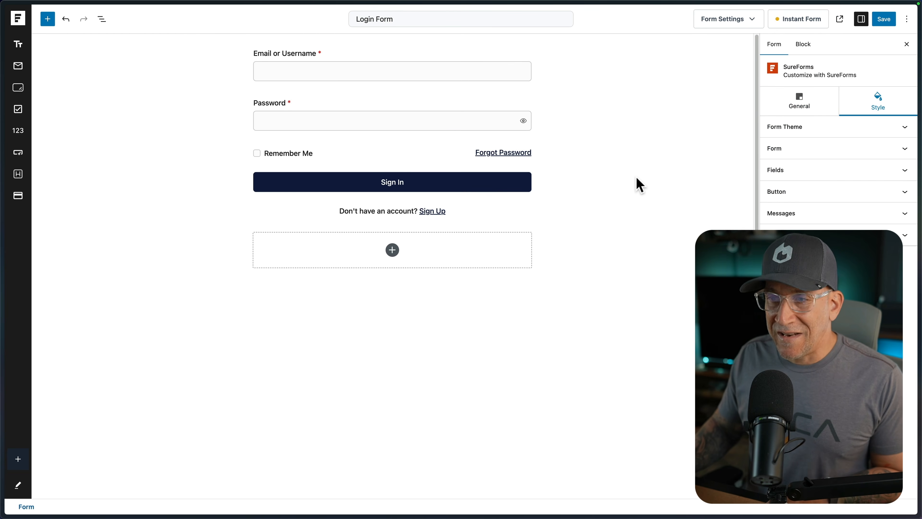
- Set the Login Form's confirmation to redirect to a page and choose the Home page
click(733, 27)
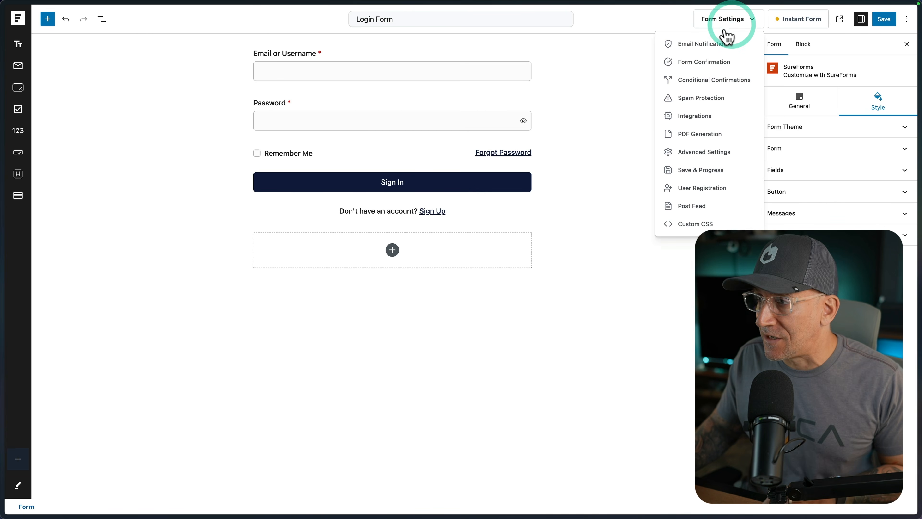
click(706, 63)
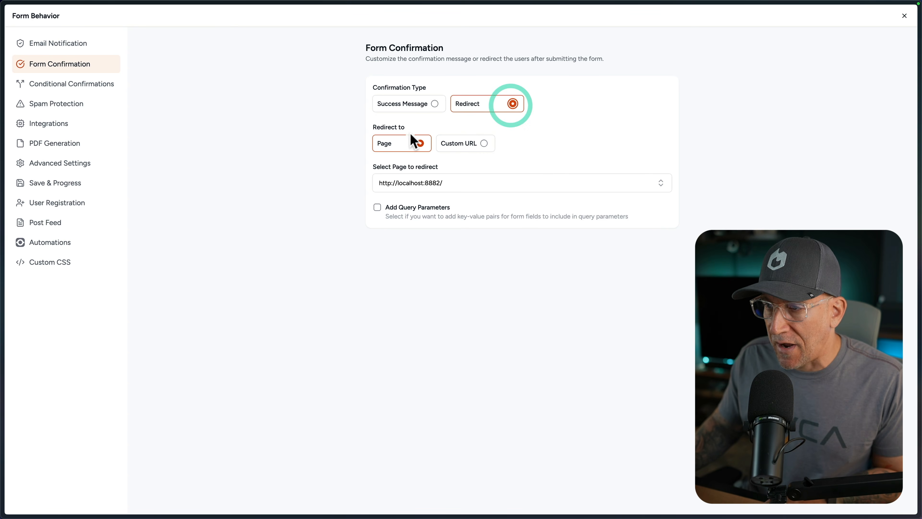
click(399, 143)
click(449, 183)
click(449, 184)
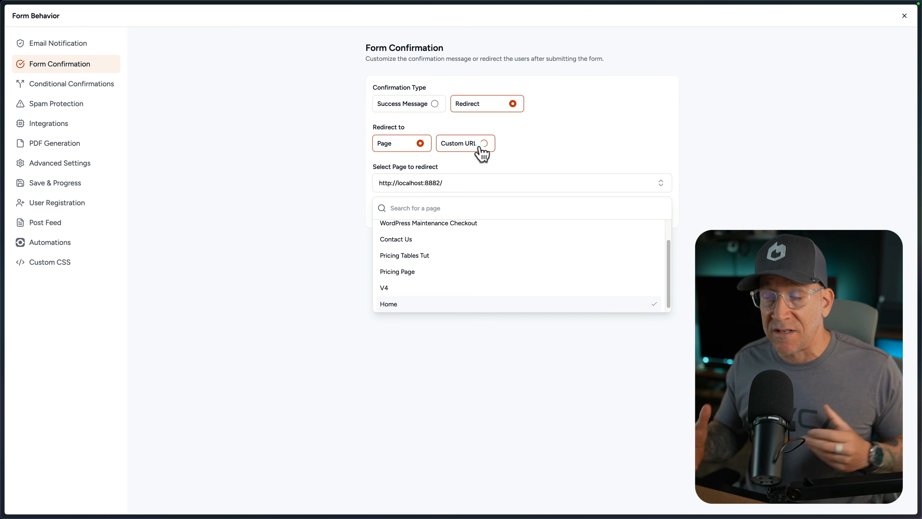
click(386, 308)
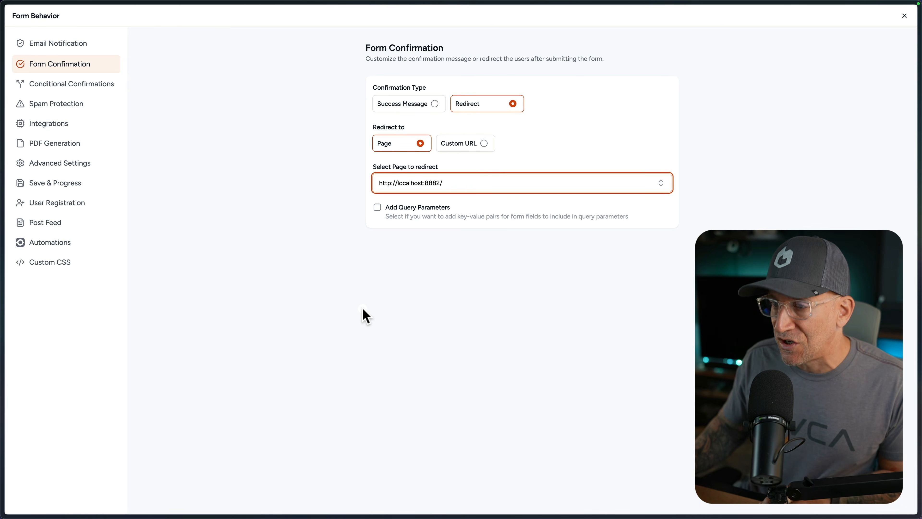
- Close the form's behavior settings, then enable the custom login page in SureForms' Login/Registration settings and assign the Log In page
click(904, 16)
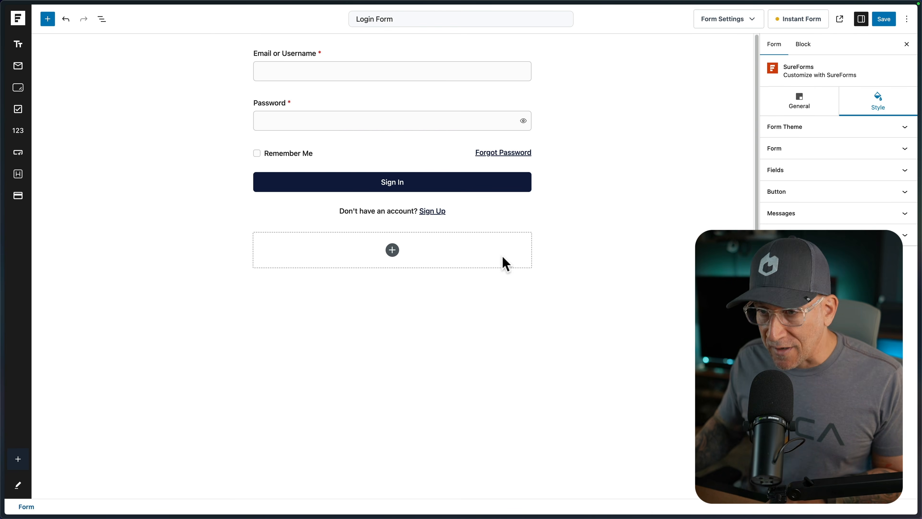
mouse_move(3, 320)
click(54, 210)
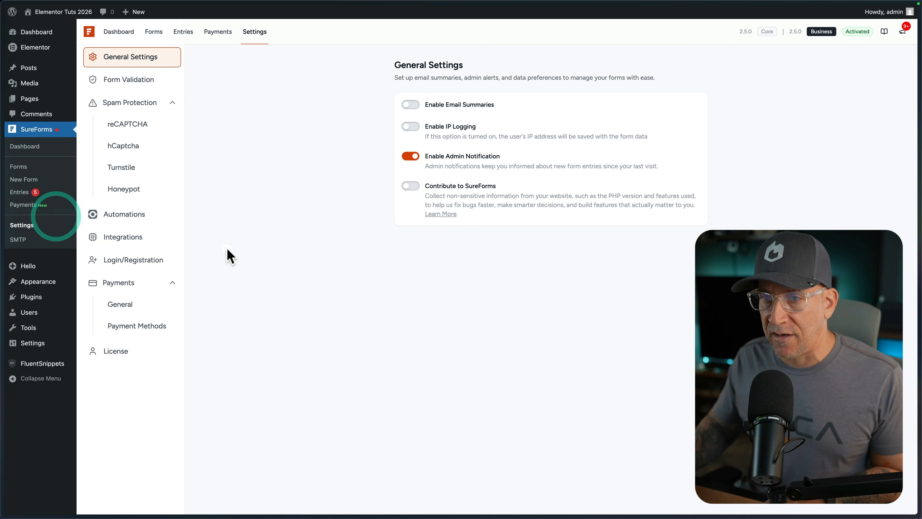
click(131, 263)
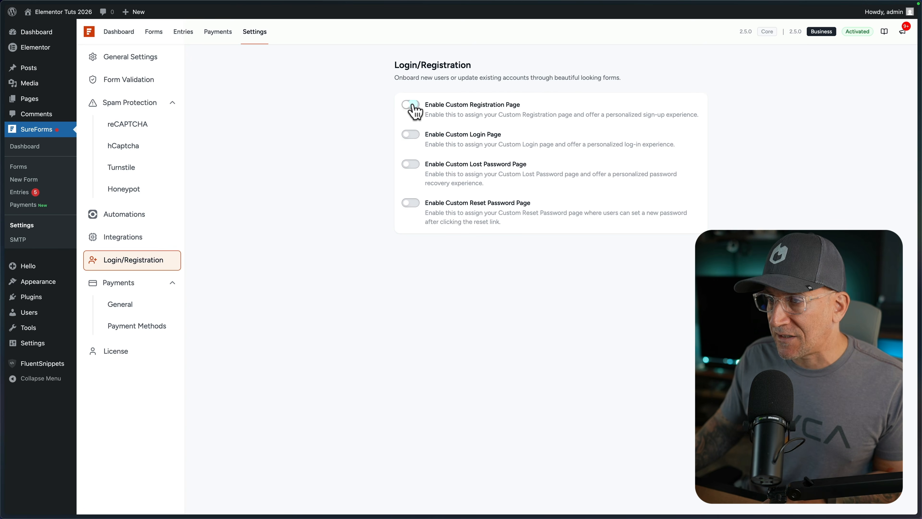
click(410, 136)
click(431, 180)
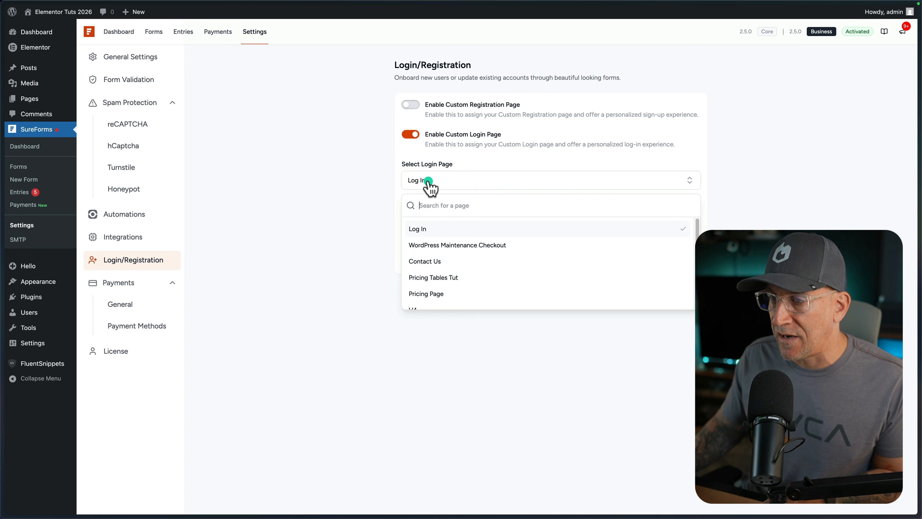
click(421, 229)
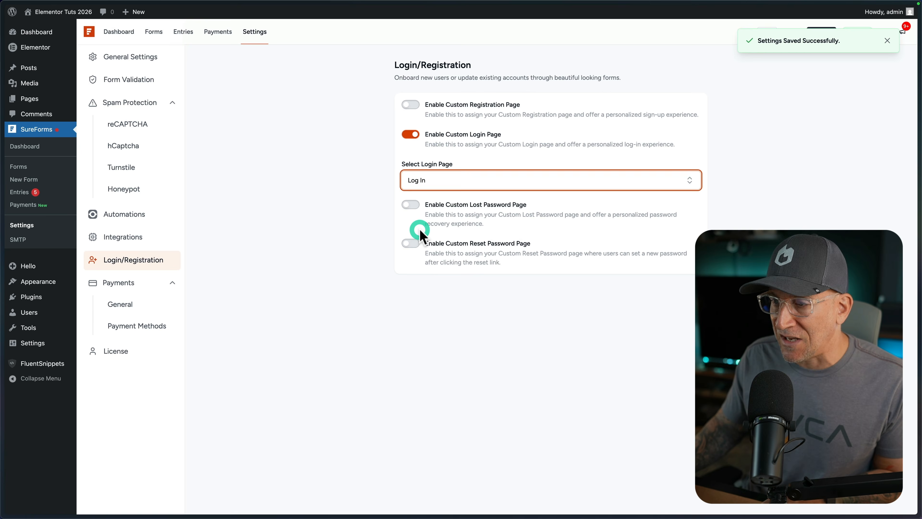
- Switch to the Log In page in Elementor, add a SureForms widget below the welcome text and select Login Form
click(350, 209)
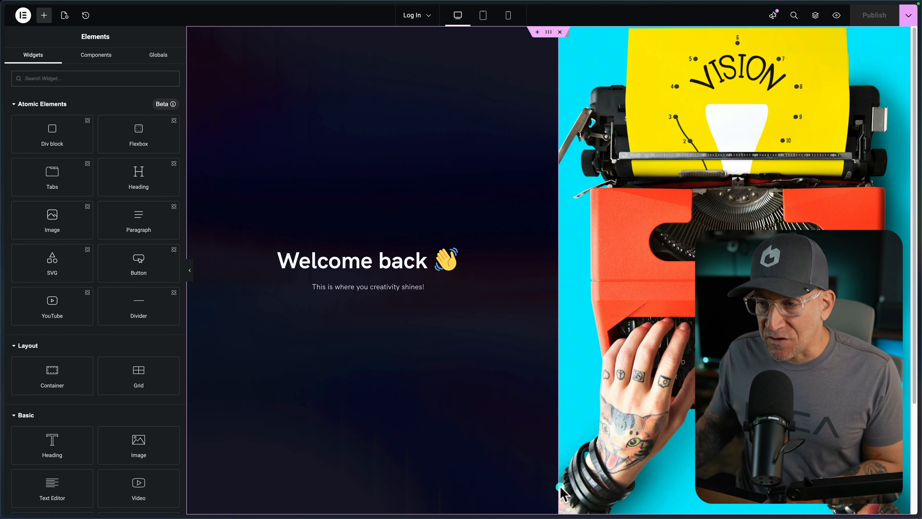
click(61, 80)
text(sur)
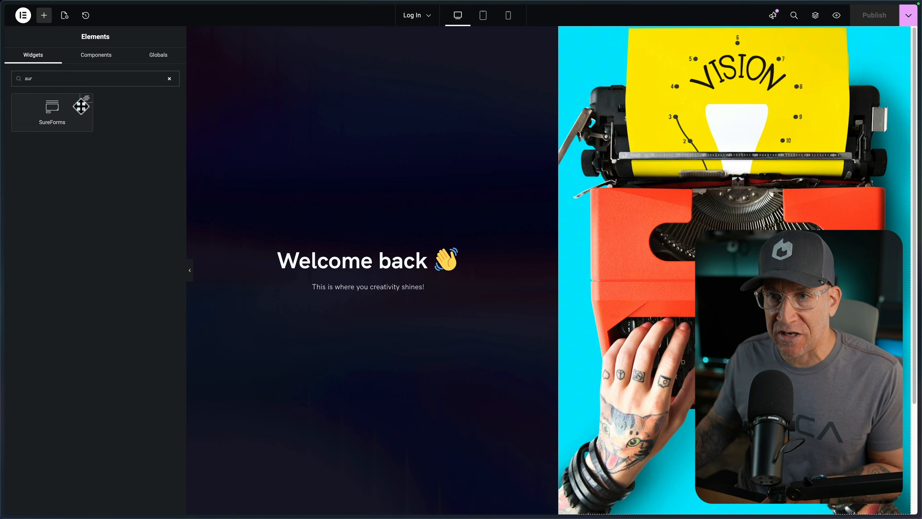
drag(63, 106, 380, 291)
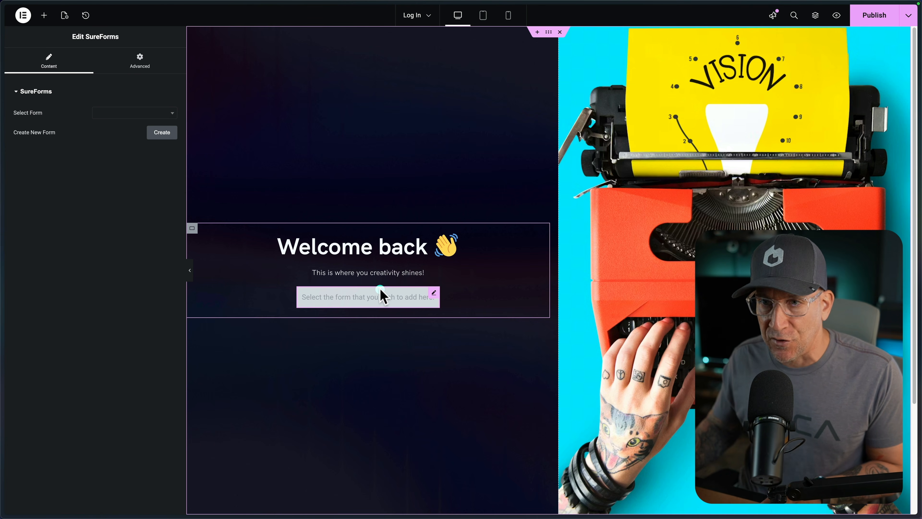
click(130, 115)
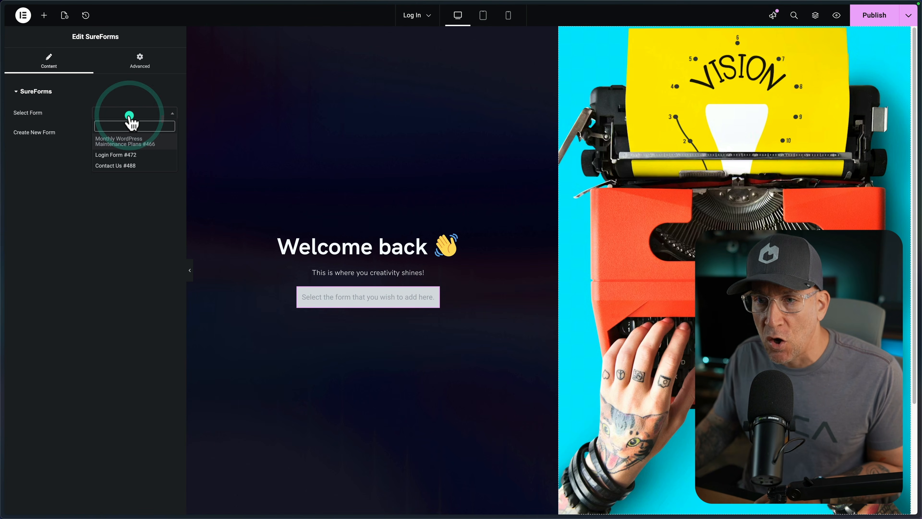
click(125, 154)
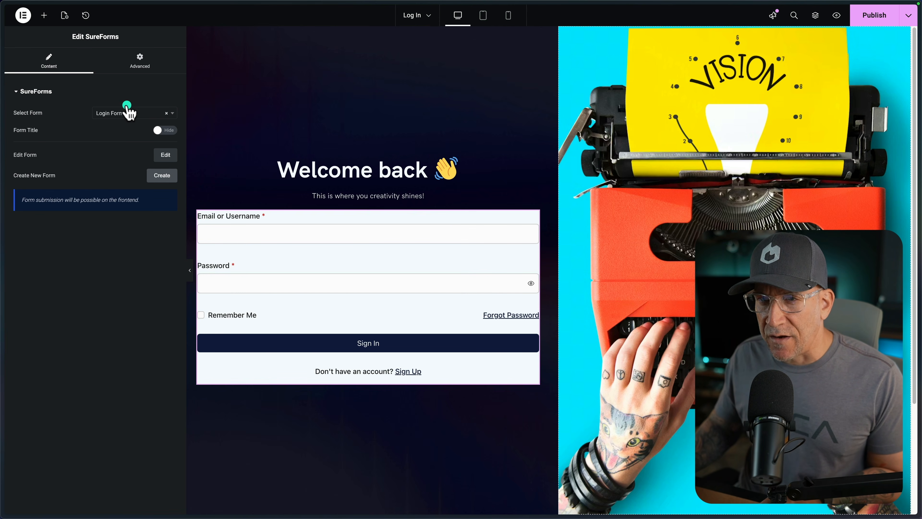
- Give the SureForms widget 20 px padding on all sides and a custom width of 600 px
click(140, 62)
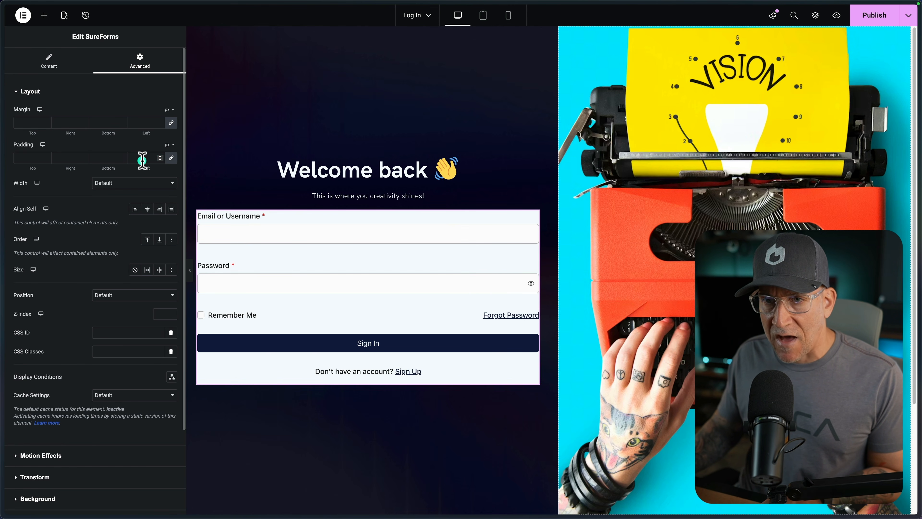
click(160, 156)
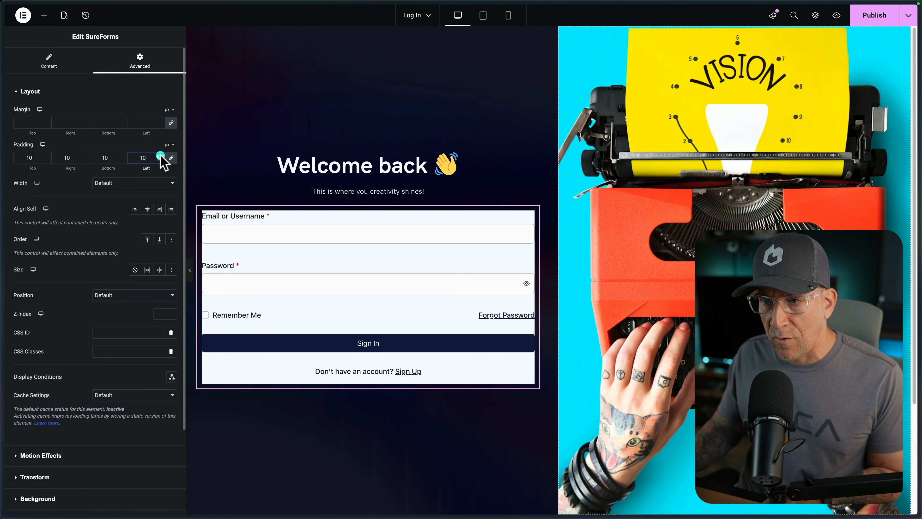
click(173, 157)
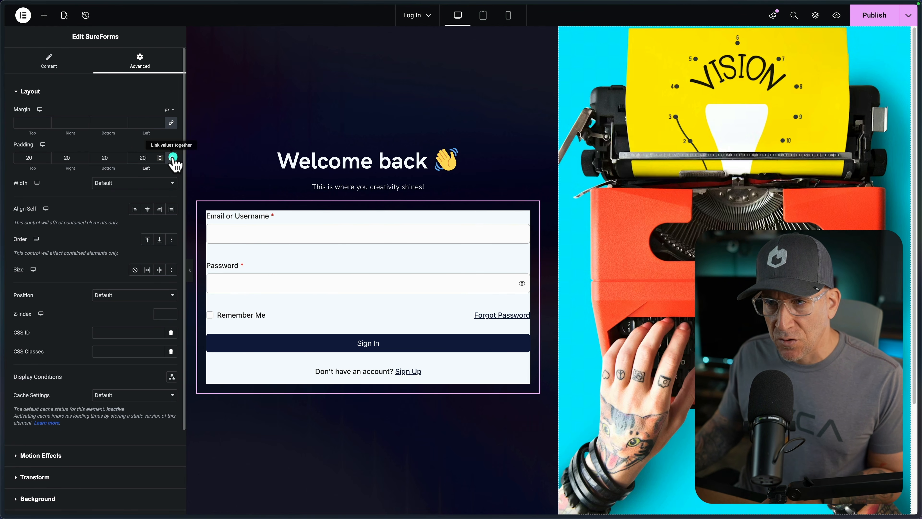
click(103, 182)
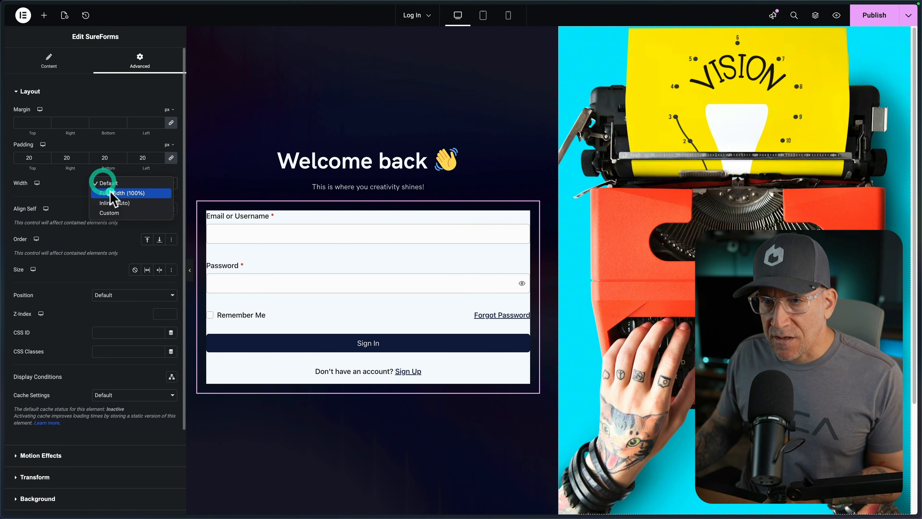
click(109, 213)
click(169, 199)
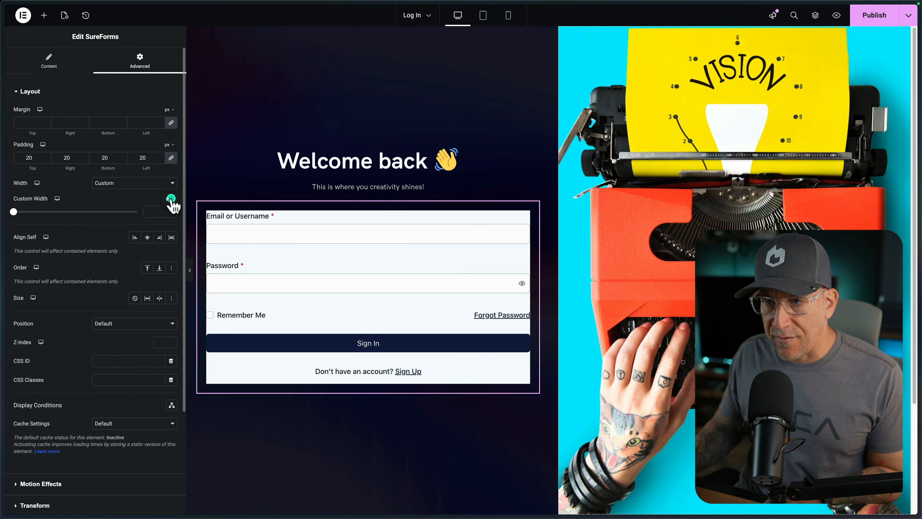
click(169, 201)
click(152, 210)
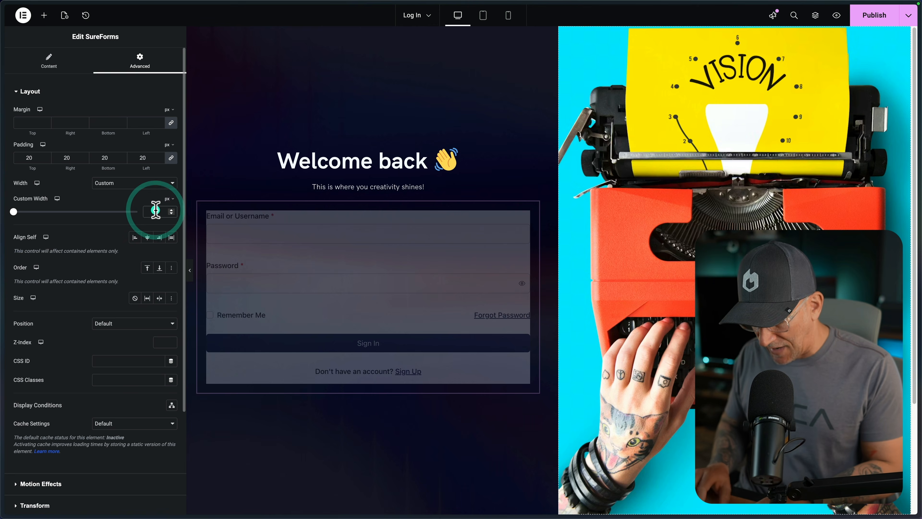
text(600)
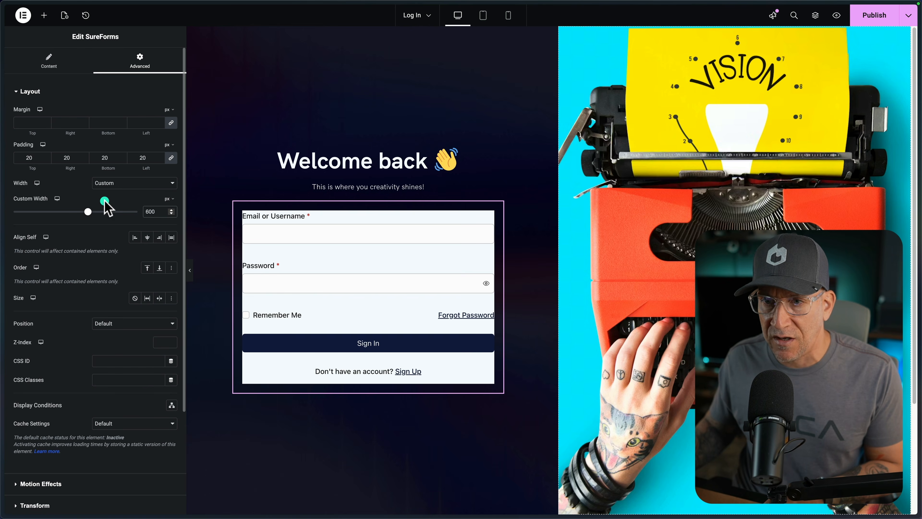
- Set the SureForms widget's background to the global Background Secondary color
click(67, 91)
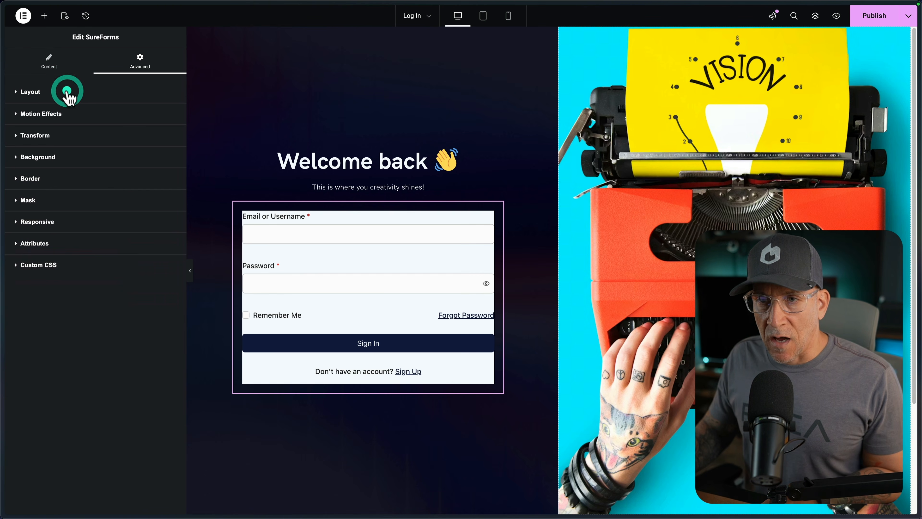
click(61, 155)
click(156, 218)
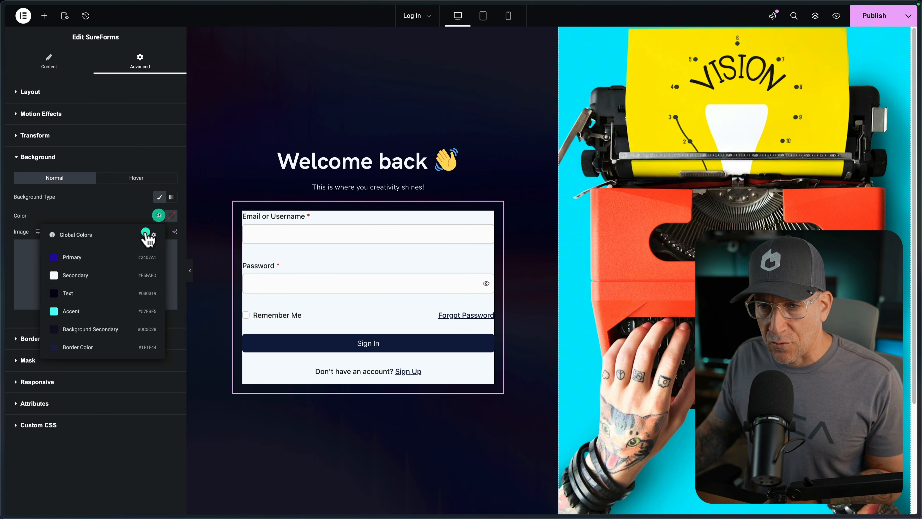
click(84, 329)
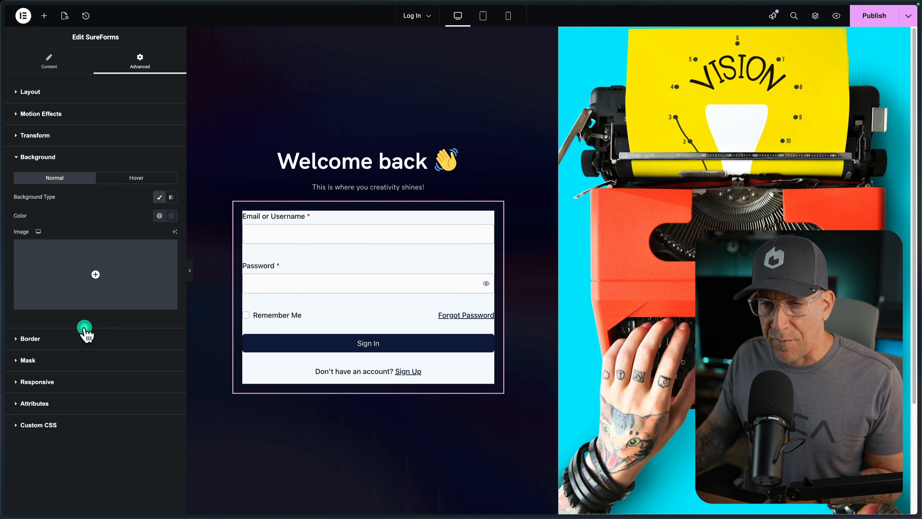
- Copy the hex code of the widget's background color and publish the Log In page
click(171, 216)
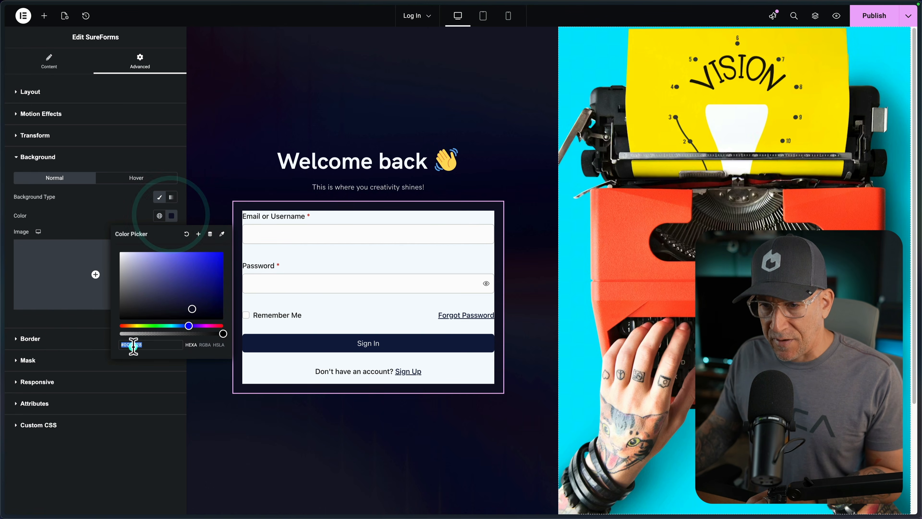
click(116, 213)
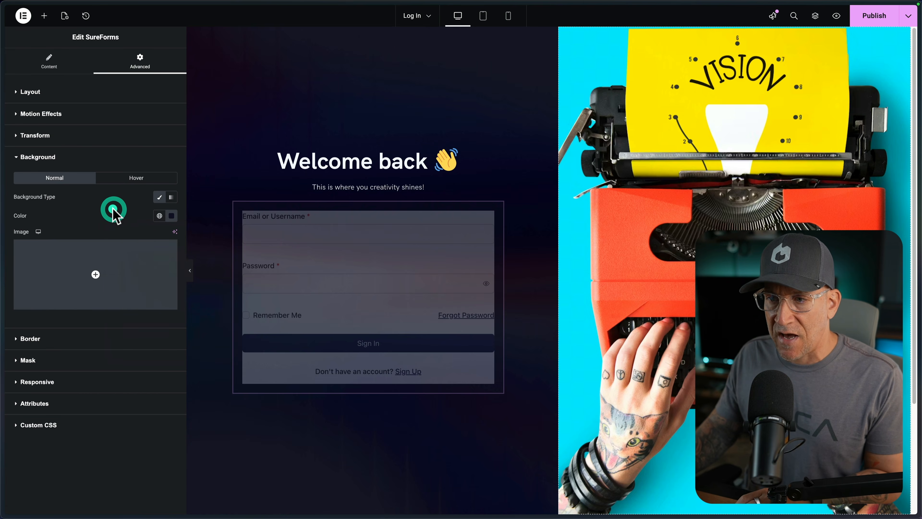
click(873, 16)
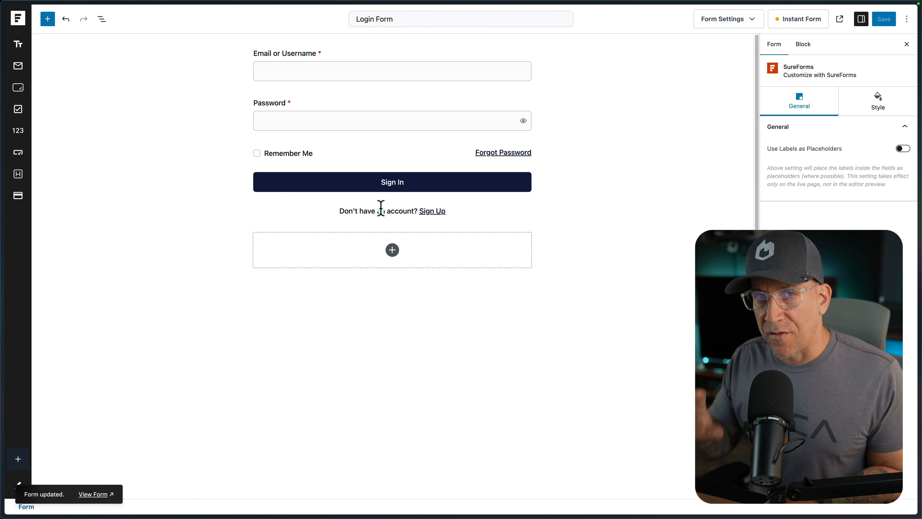
- Switch to the Login Form editor and set the button's top and bottom padding to 12 px and its radius to 4 px
click(880, 102)
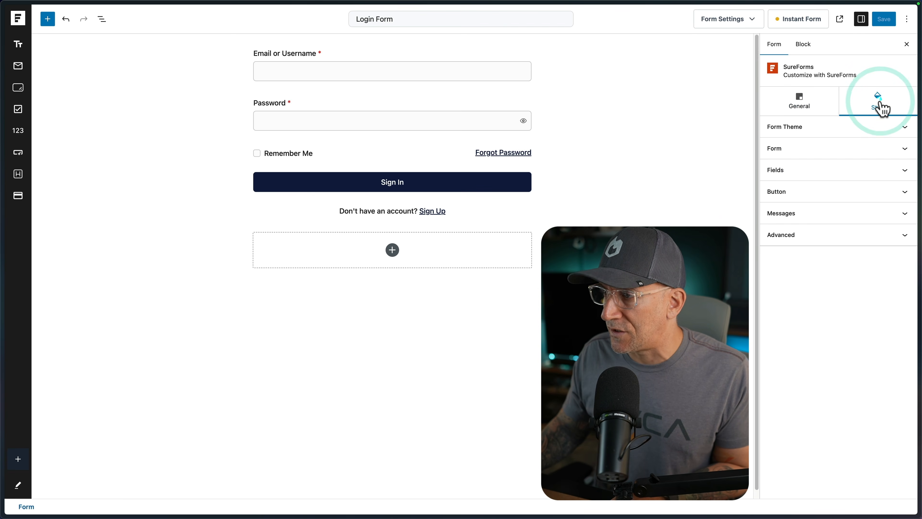
click(819, 192)
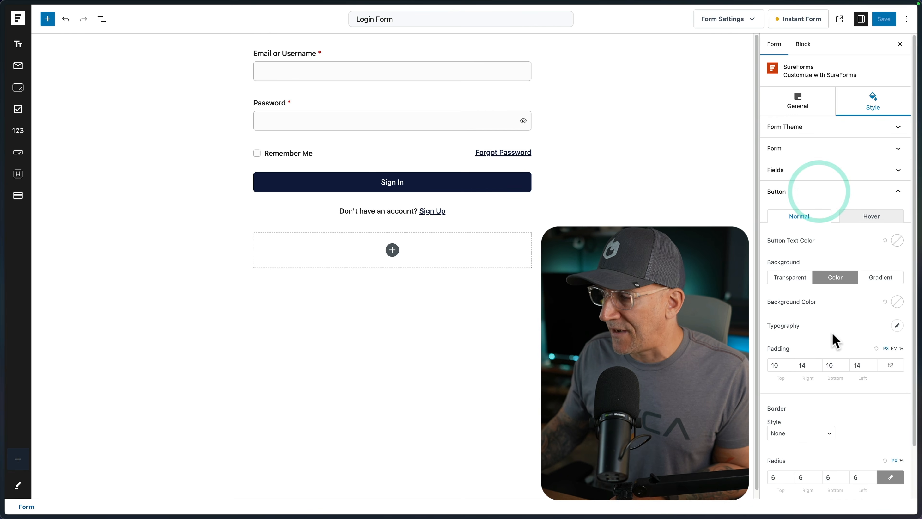
click(791, 364)
click(790, 363)
click(791, 363)
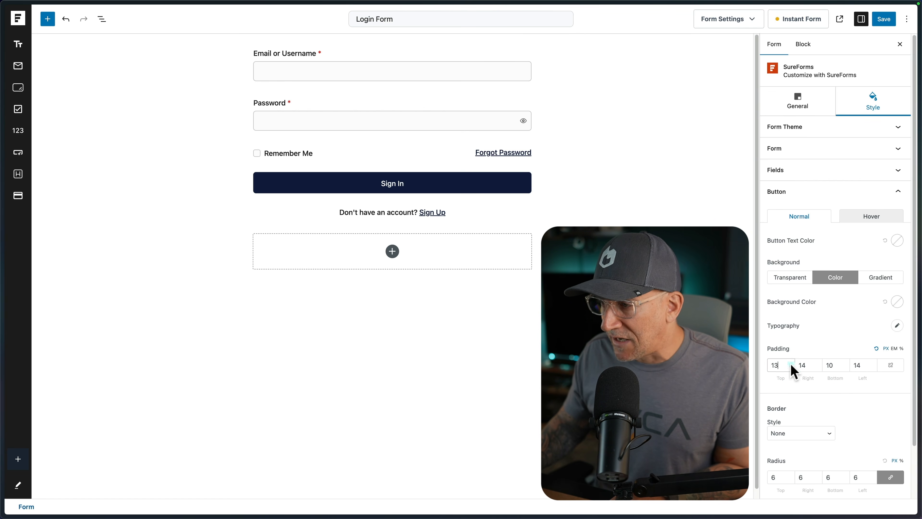
click(791, 368)
click(847, 363)
click(847, 364)
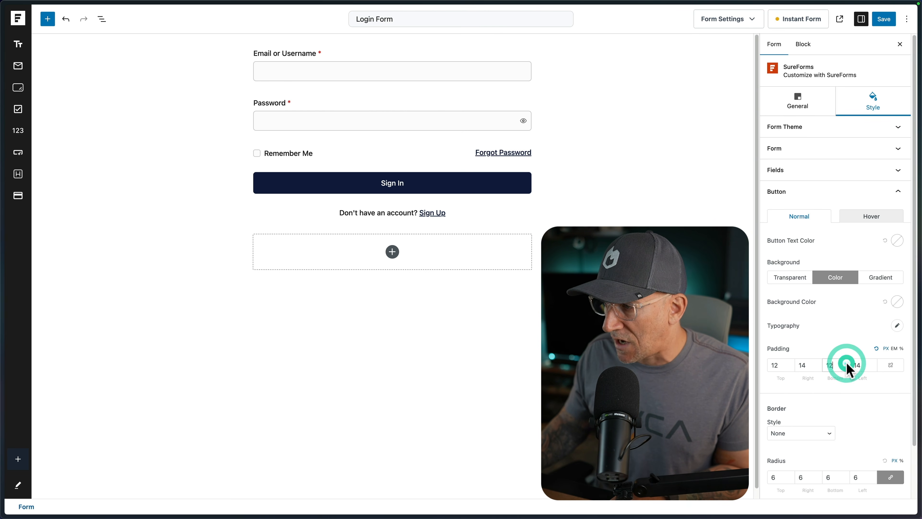
scroll(834, 385, down, 3)
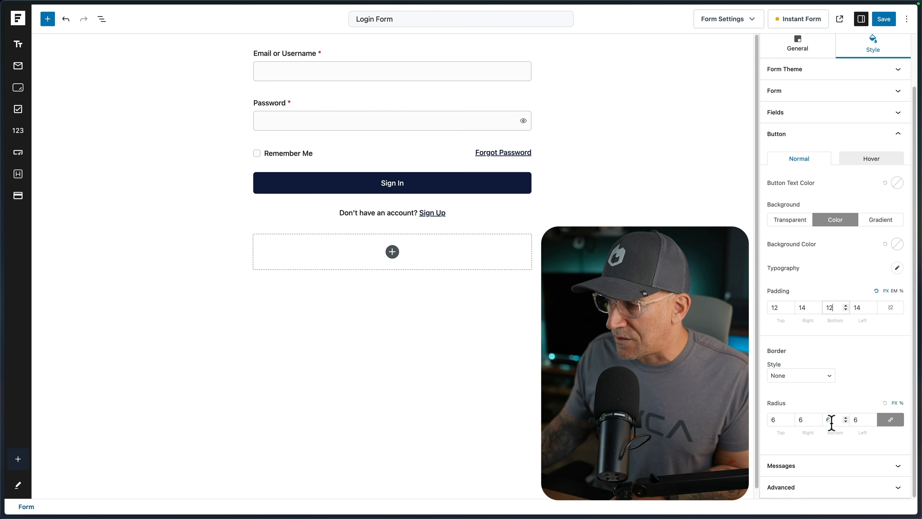
click(846, 423)
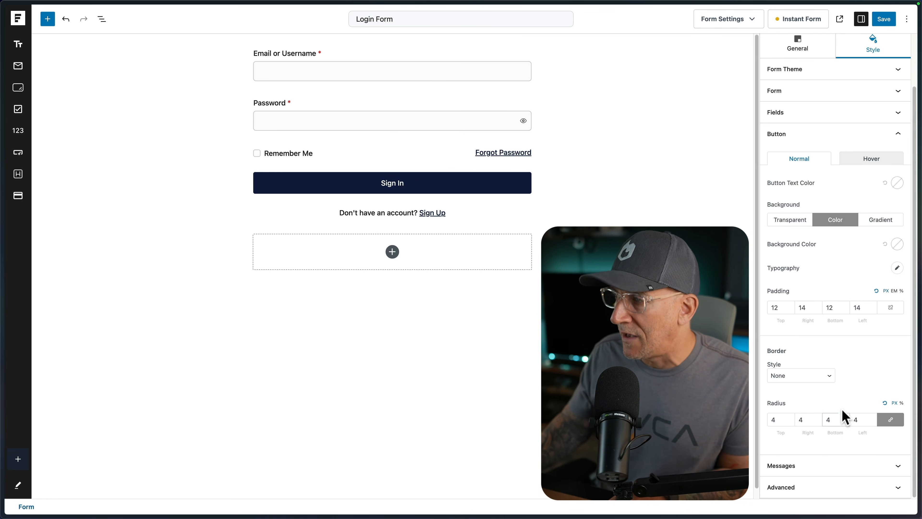
- Set the Sign In button's background color to purple-blue, hex 491FD5
click(900, 249)
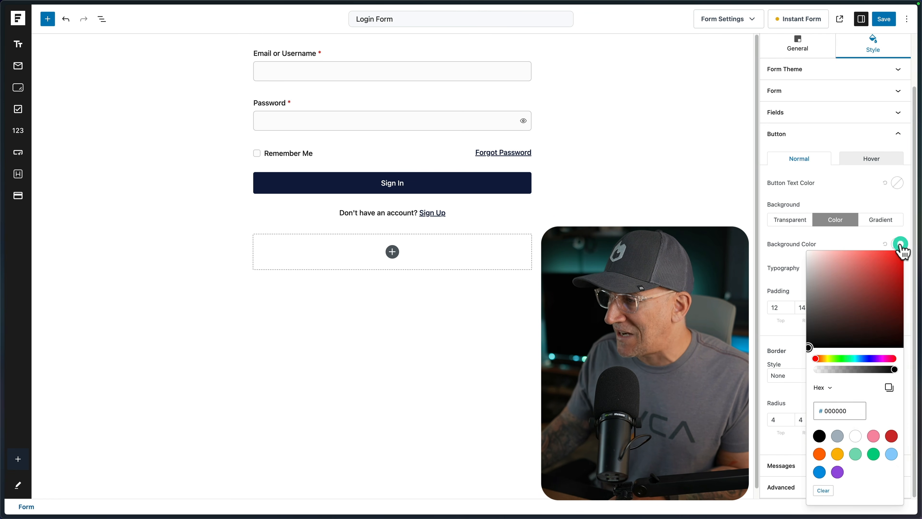
drag(879, 358, 873, 360)
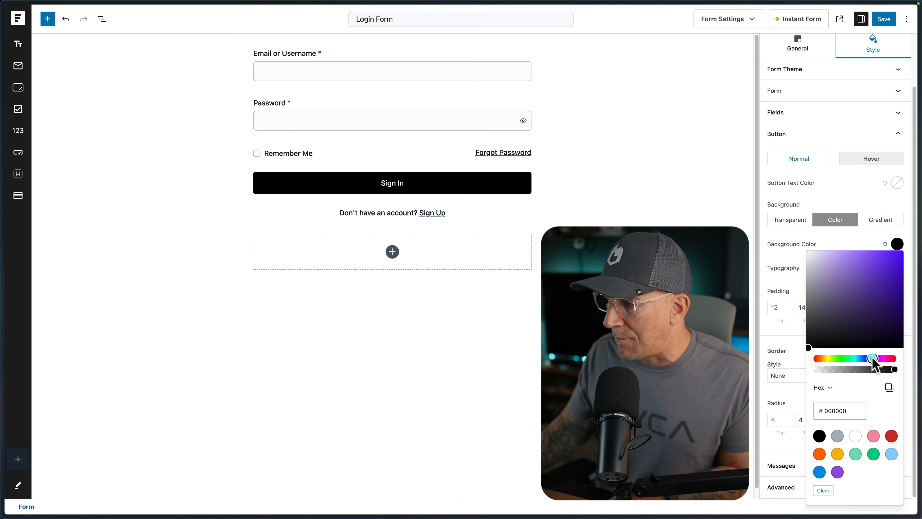
drag(879, 306, 889, 269)
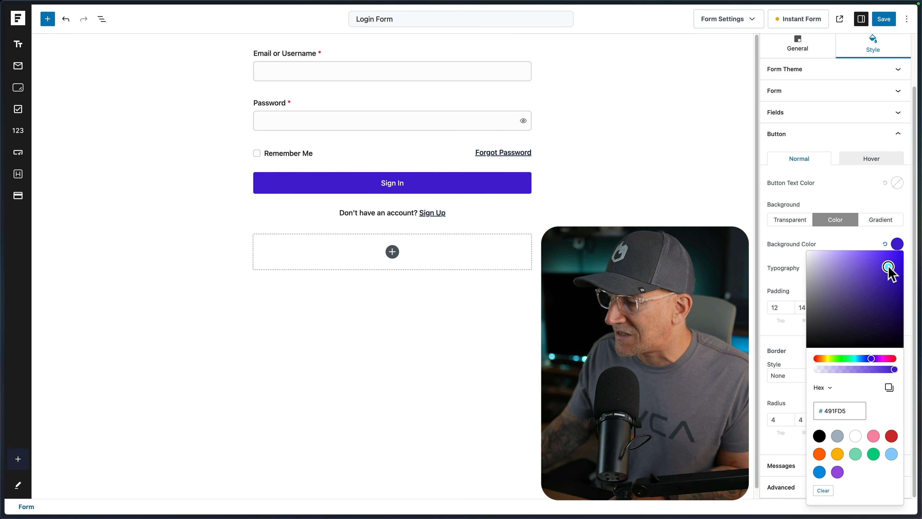
click(784, 239)
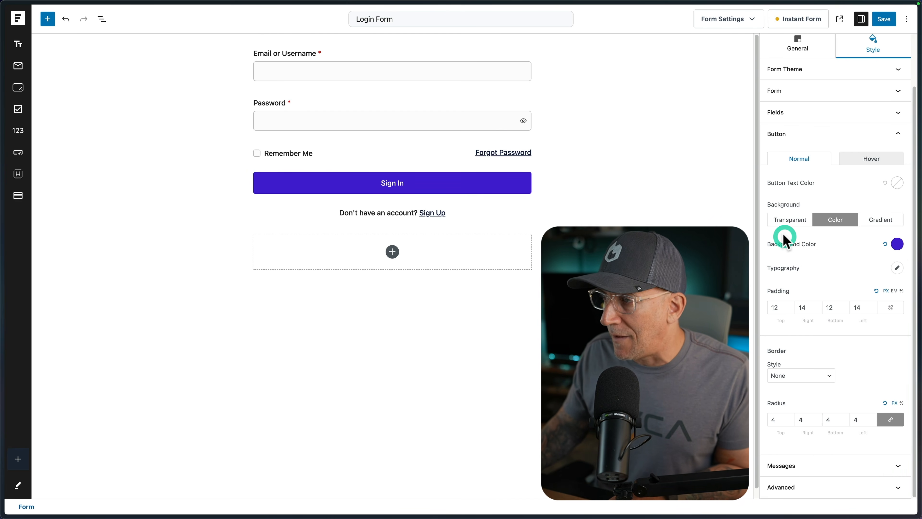
- Set the login form's solid background color to dark navy, hex 0C0C28
click(789, 133)
click(795, 127)
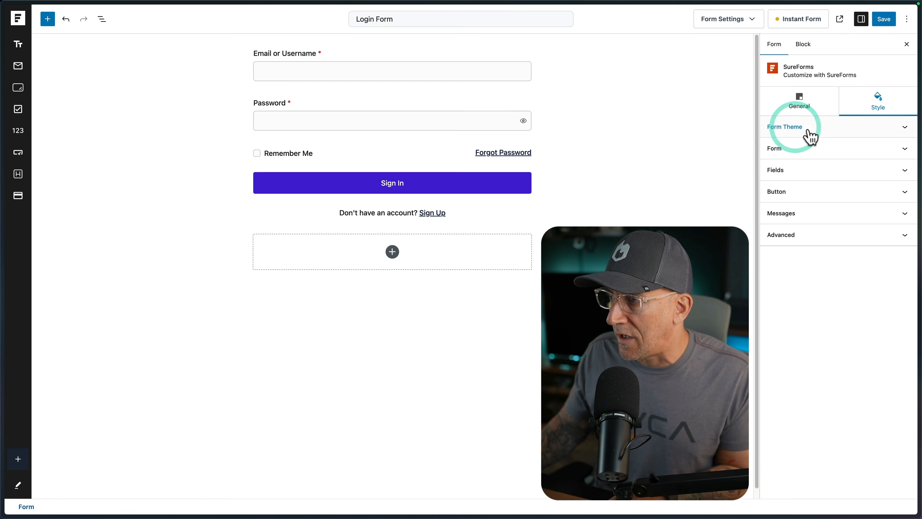
click(796, 145)
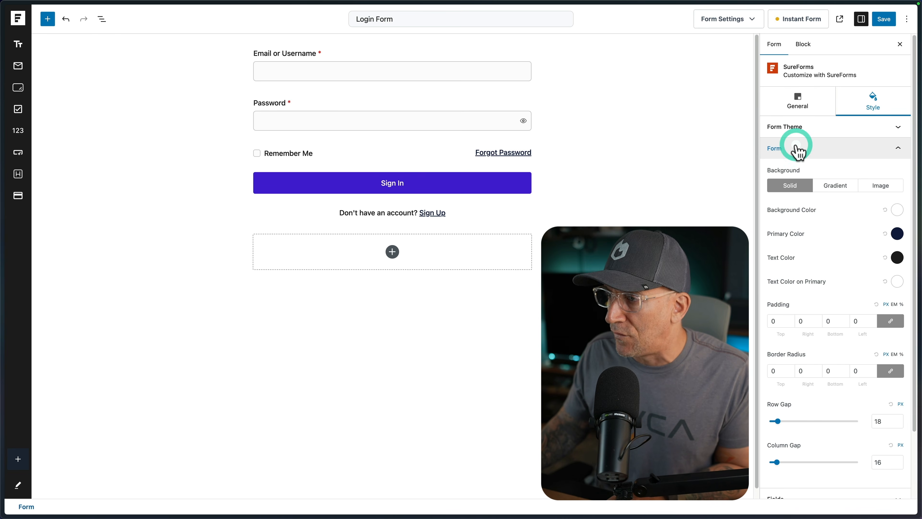
click(898, 211)
drag(848, 377, 826, 376)
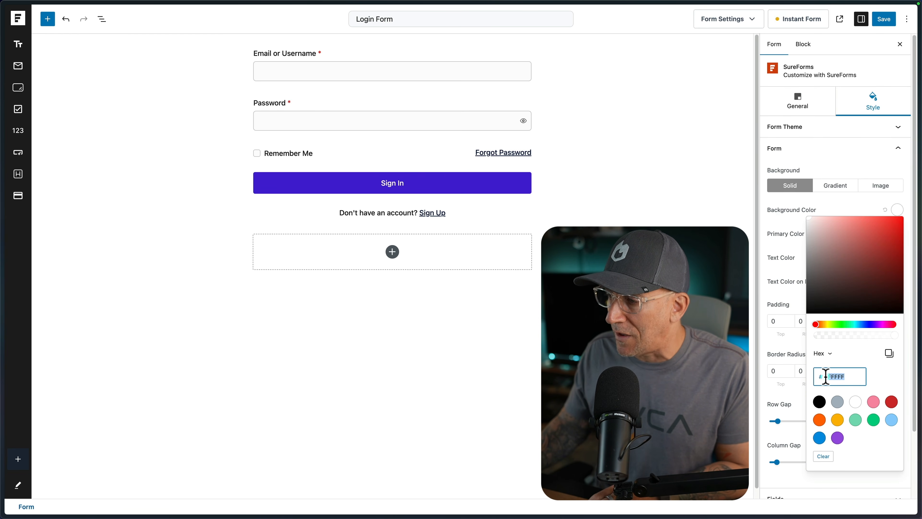
text(0C0C28)
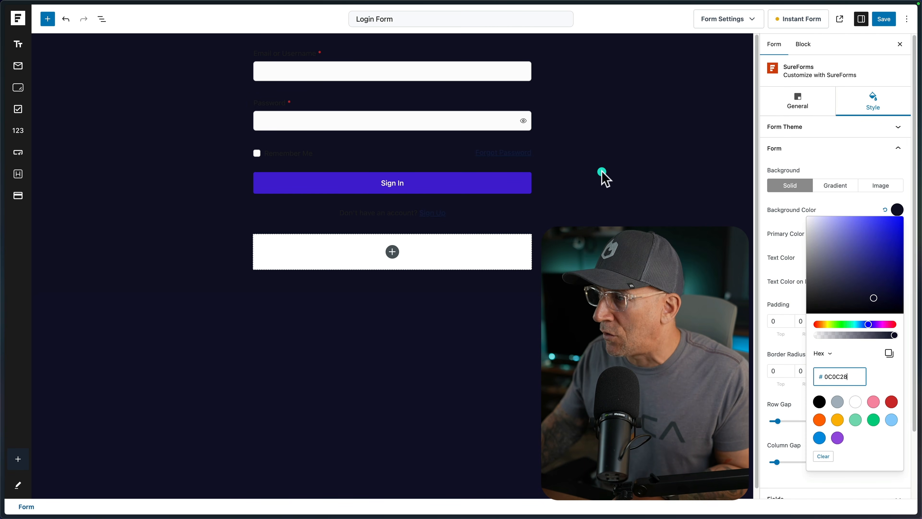
- Set the form fields' background color to a slightly lighter navy, hex 22223B
click(881, 148)
click(880, 170)
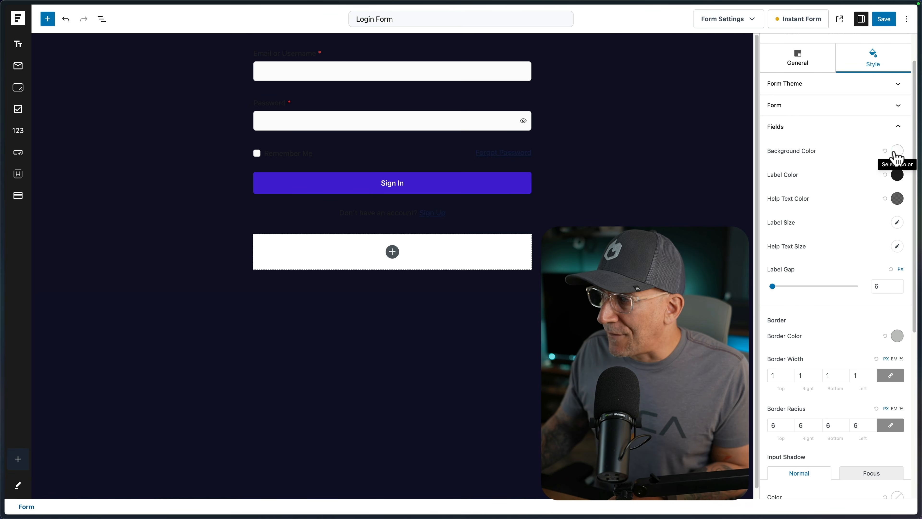
click(896, 157)
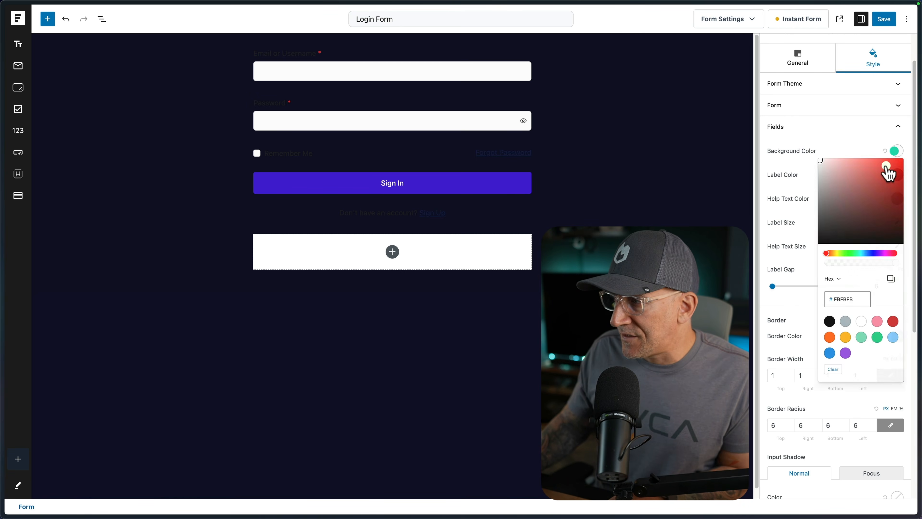
click(874, 237)
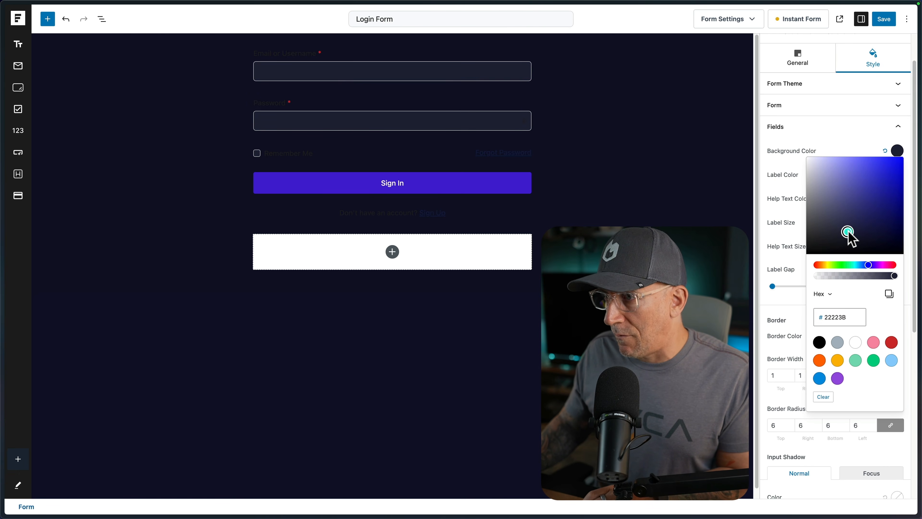
click(778, 163)
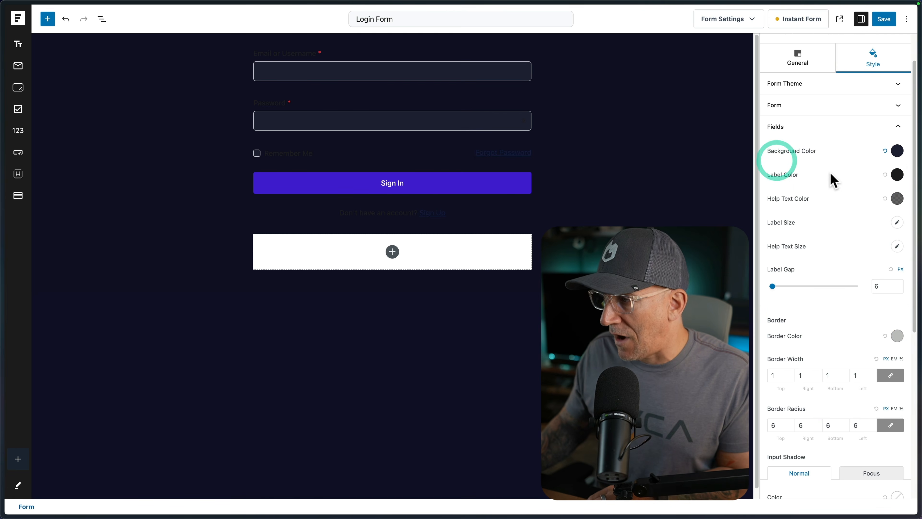
- Set the fields' label color to white
click(896, 175)
drag(862, 237, 768, 160)
click(781, 159)
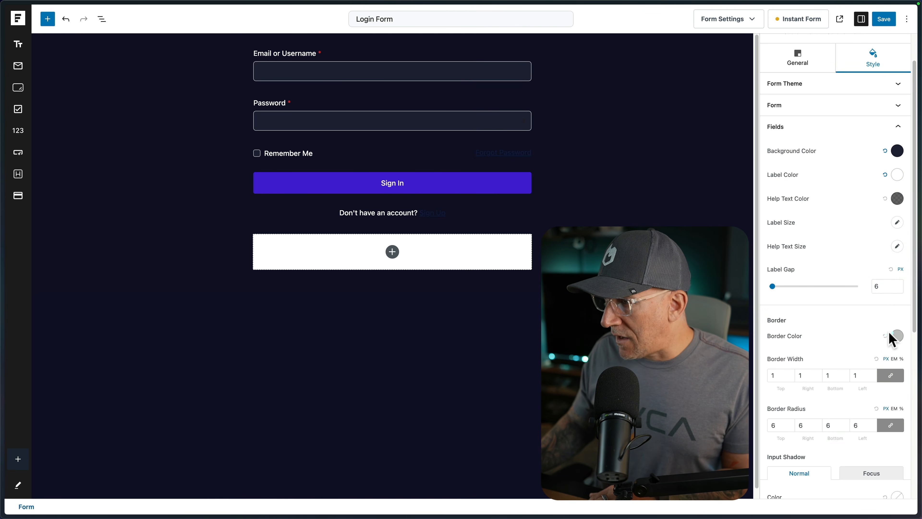
- Set the fields' border color to a muted blue-gray, hex 4E4E66, and their border radius to 4 px
click(898, 336)
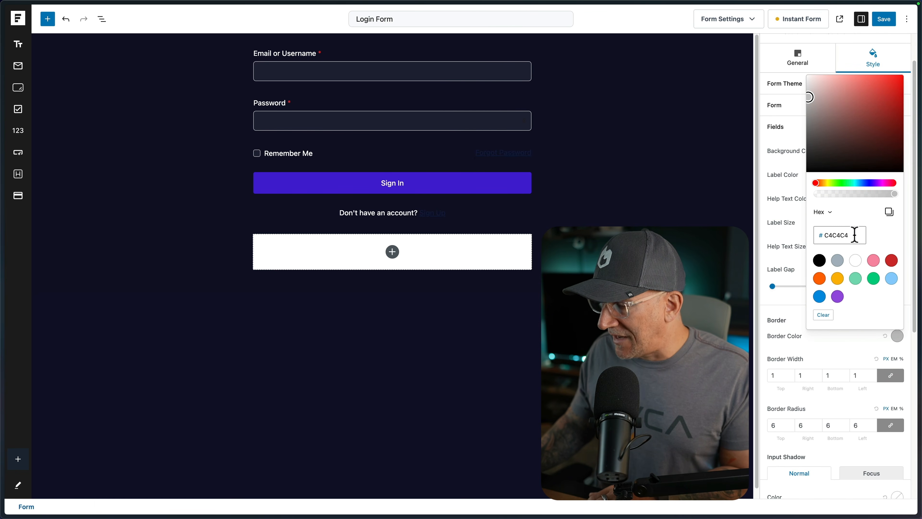
text(0C0C28)
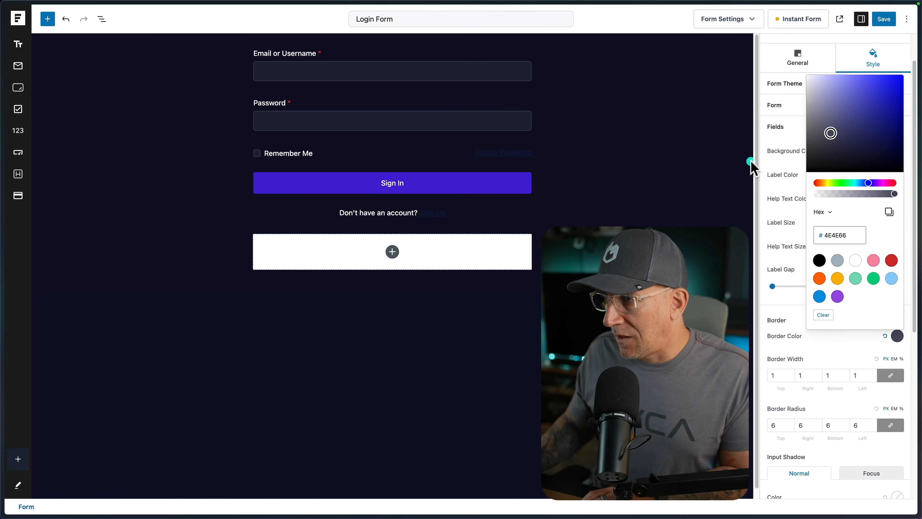
click(789, 149)
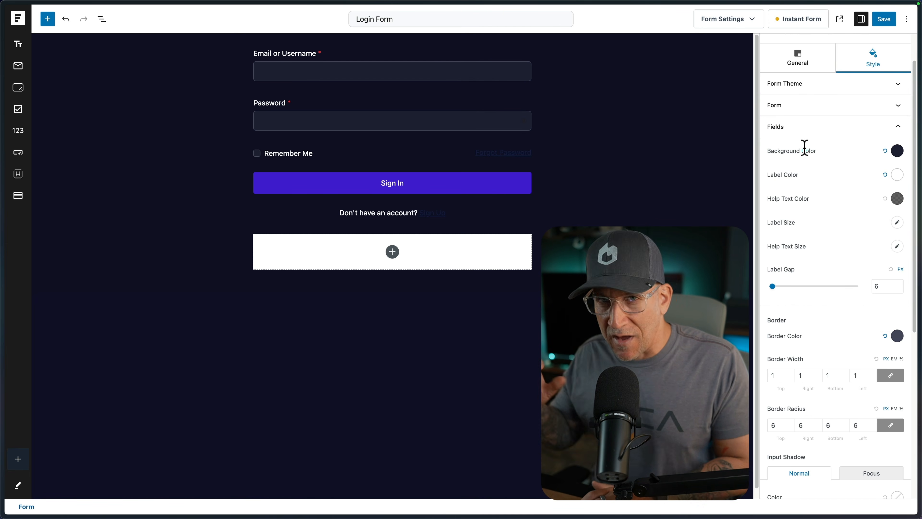
scroll(802, 353, down, 3)
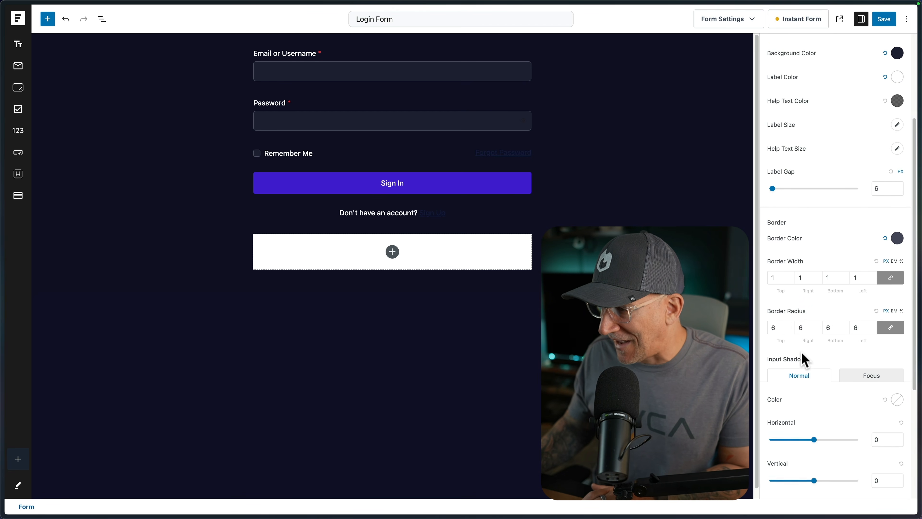
click(791, 323)
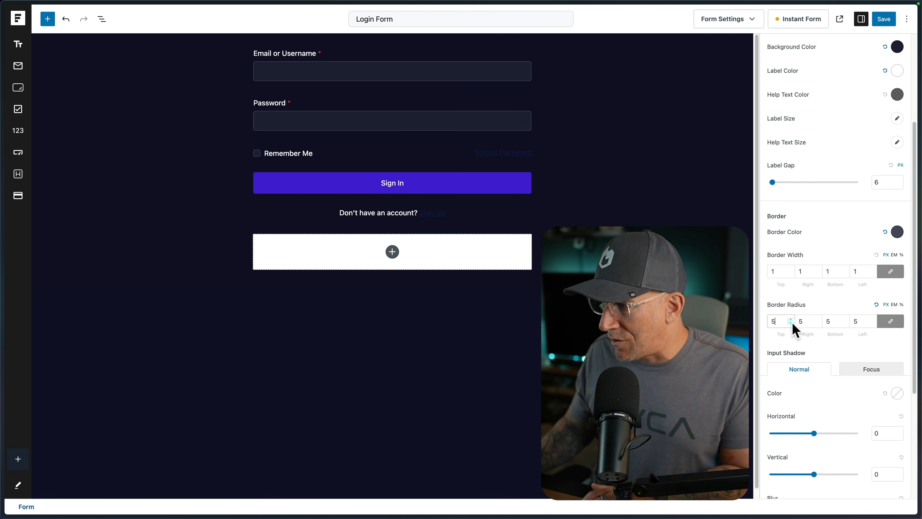
scroll(790, 338, down, 1)
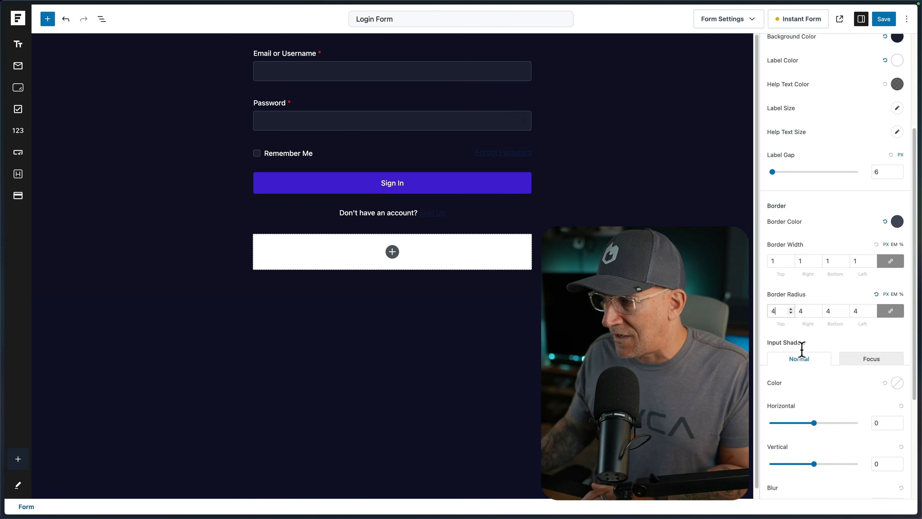
- Set the overall form's text color and primary color to white, and save the login form
scroll(831, 350, down, 5)
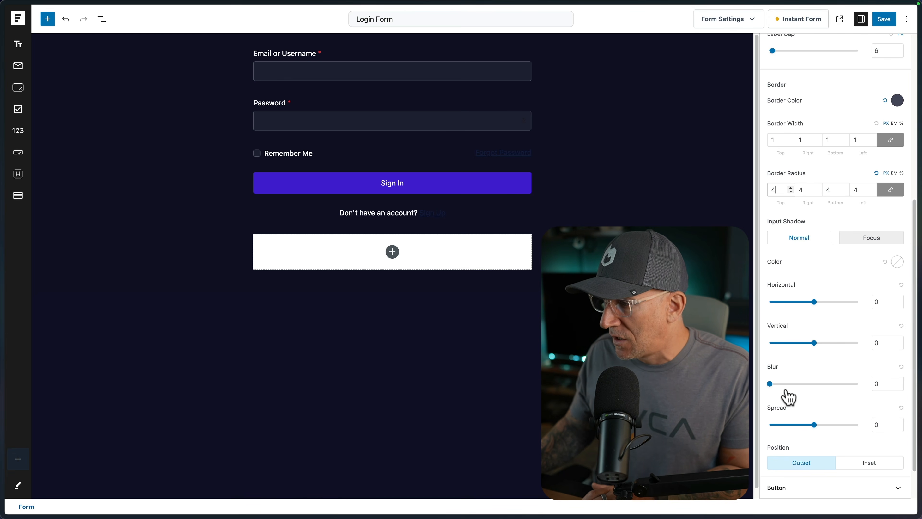
scroll(829, 367, up, 6)
scroll(821, 291, up, 4)
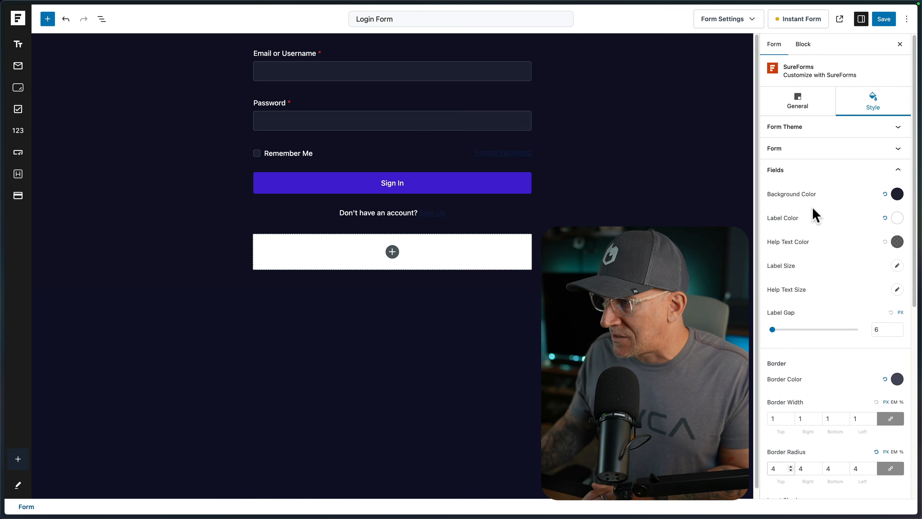
click(806, 167)
click(800, 150)
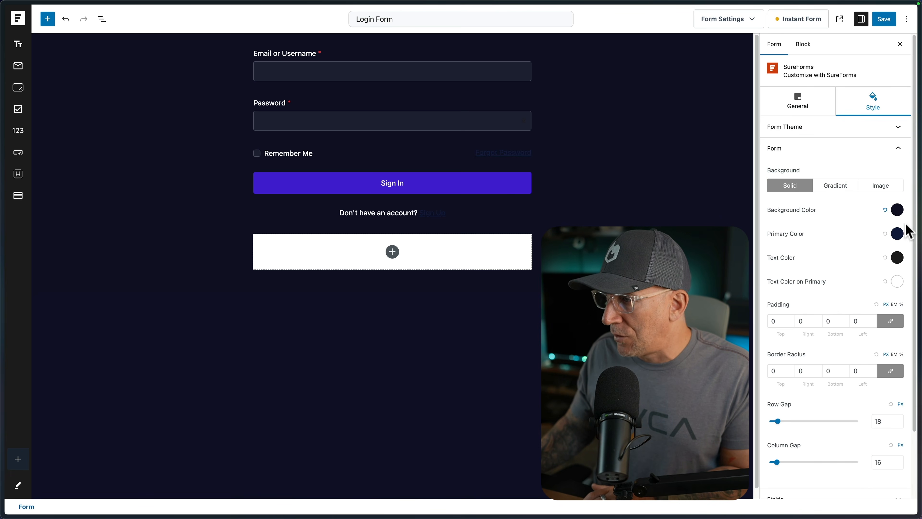
click(898, 258)
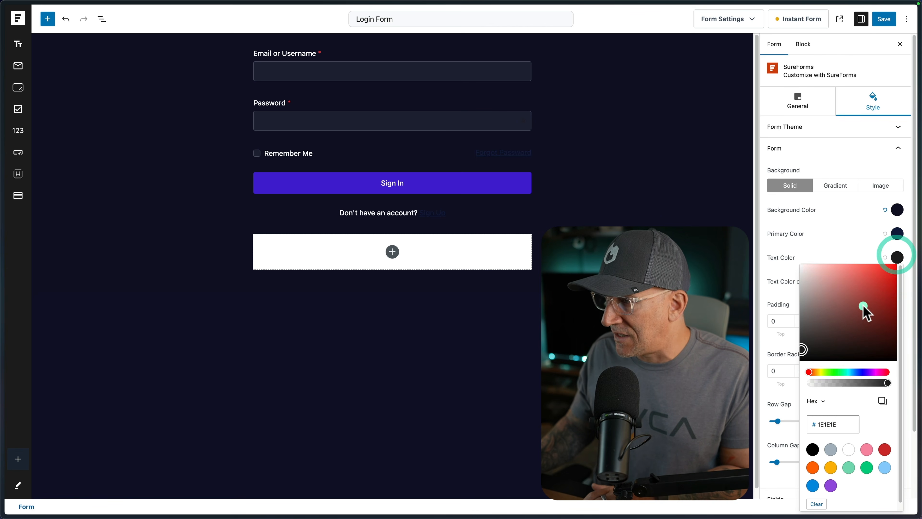
drag(865, 309, 789, 261)
click(831, 249)
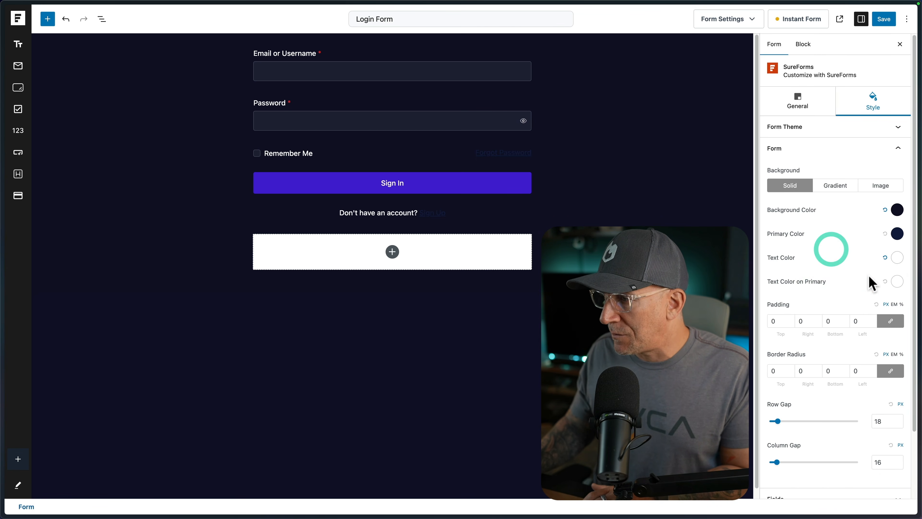
click(896, 234)
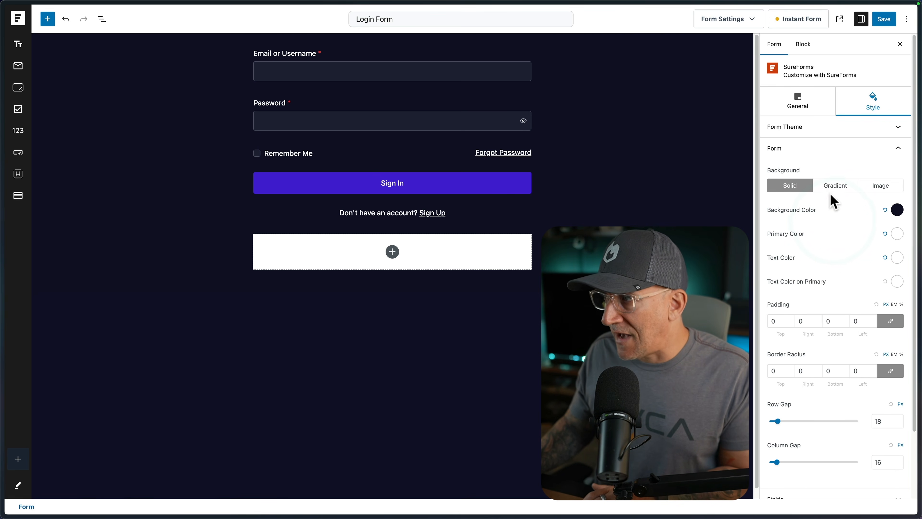
click(882, 20)
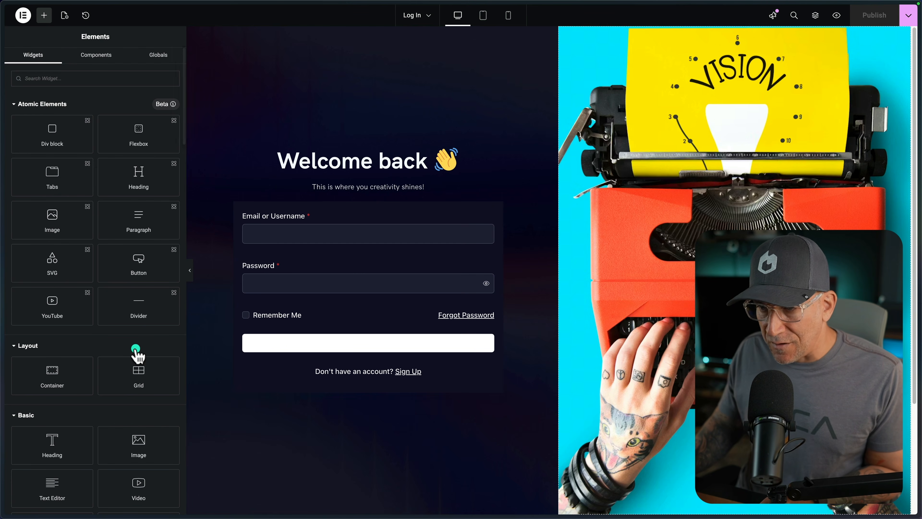
- Check the restyled login form on the live Log In page and return to the Elementor editor for that page
mouse_move(6, 367)
click(45, 266)
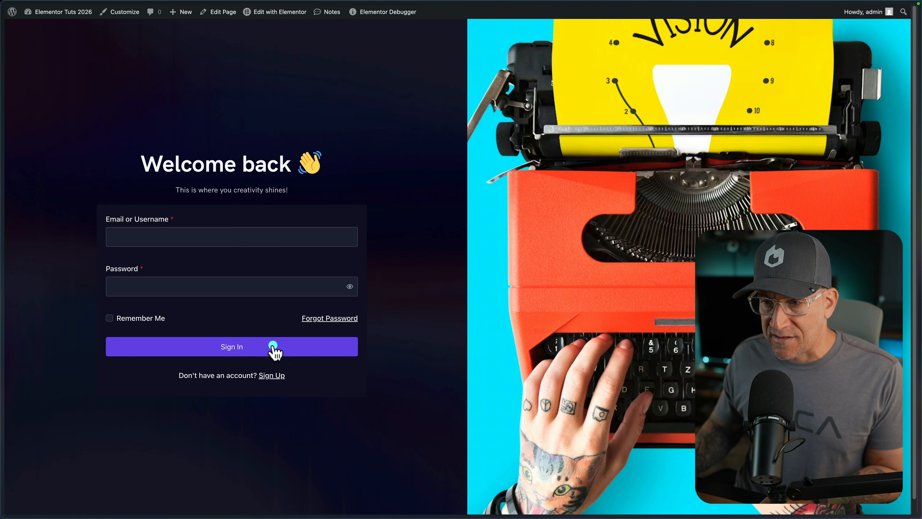
mouse_move(35, 264)
click(46, 230)
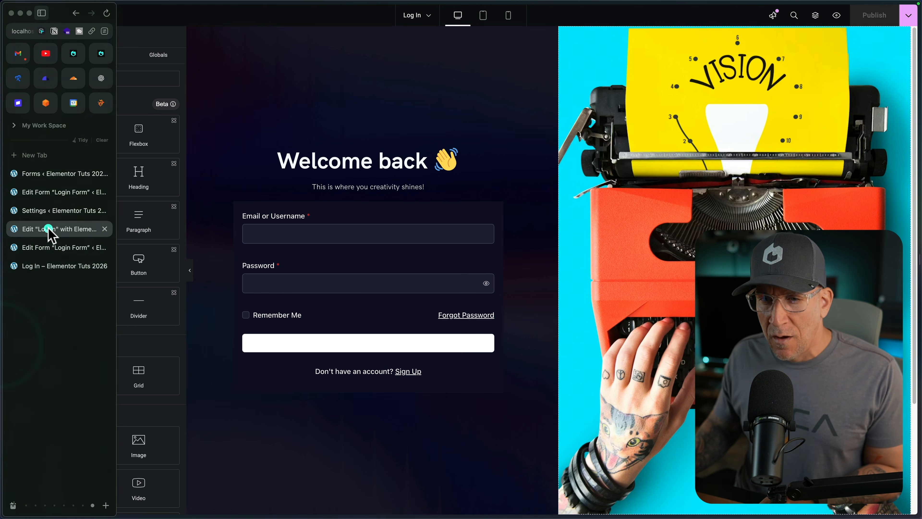
- Give the SureForms widget a solid border with a width of 1 px on all sides
click(499, 207)
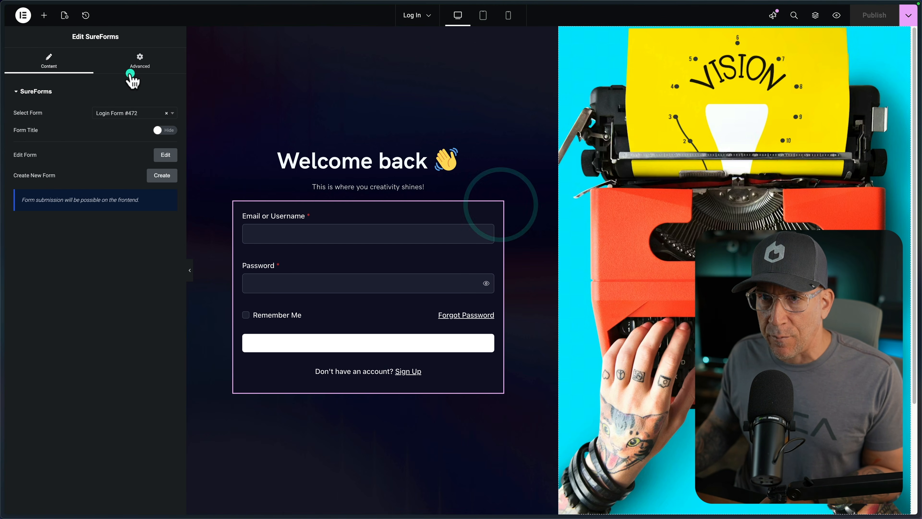
click(134, 65)
scroll(79, 362, down, 4)
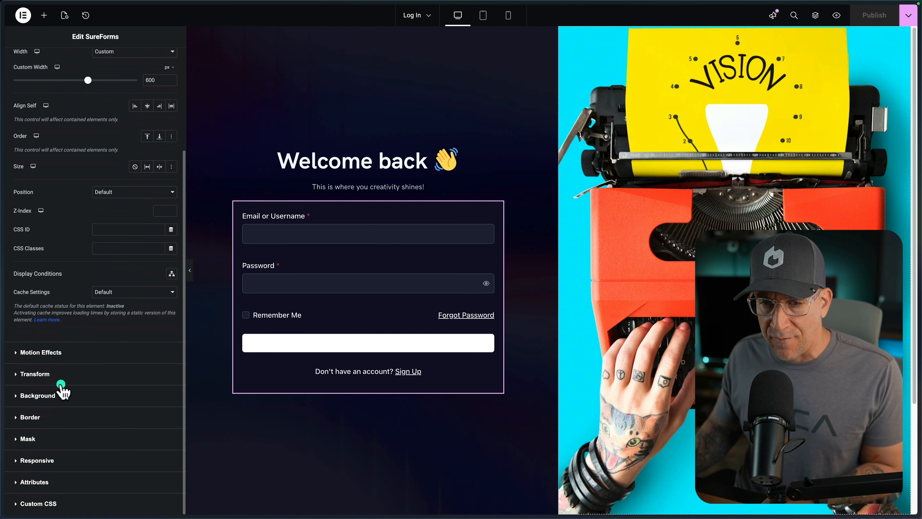
click(50, 416)
click(152, 218)
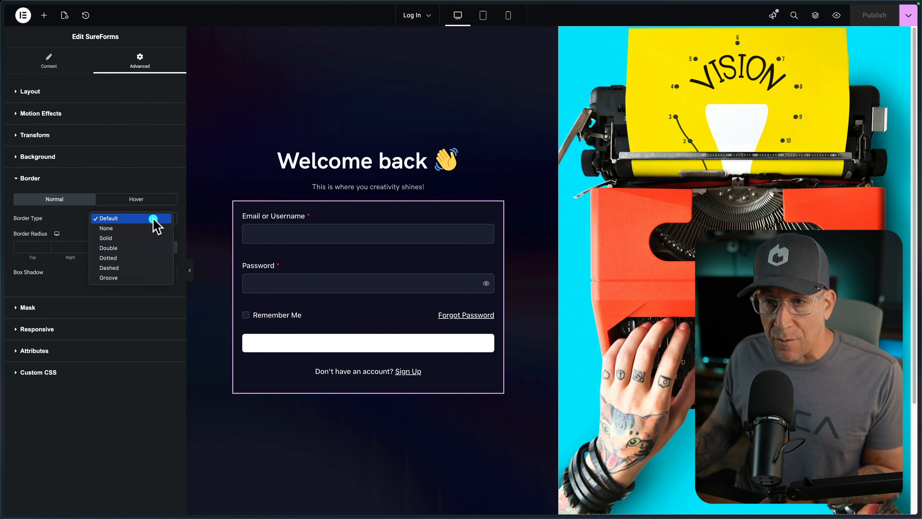
click(133, 238)
click(161, 247)
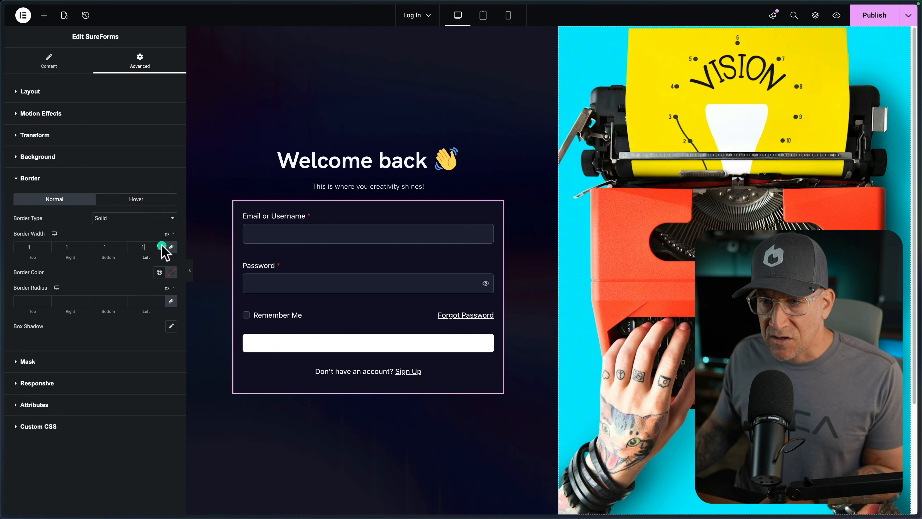
- Set the widget's border color to a lightened Background Secondary, hex 1C1C3D, and its border radius to 4 px
click(159, 273)
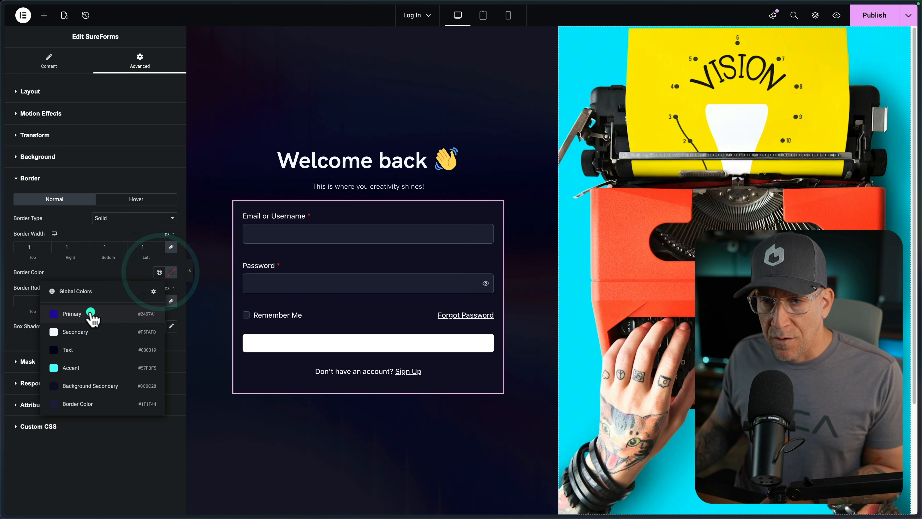
click(79, 386)
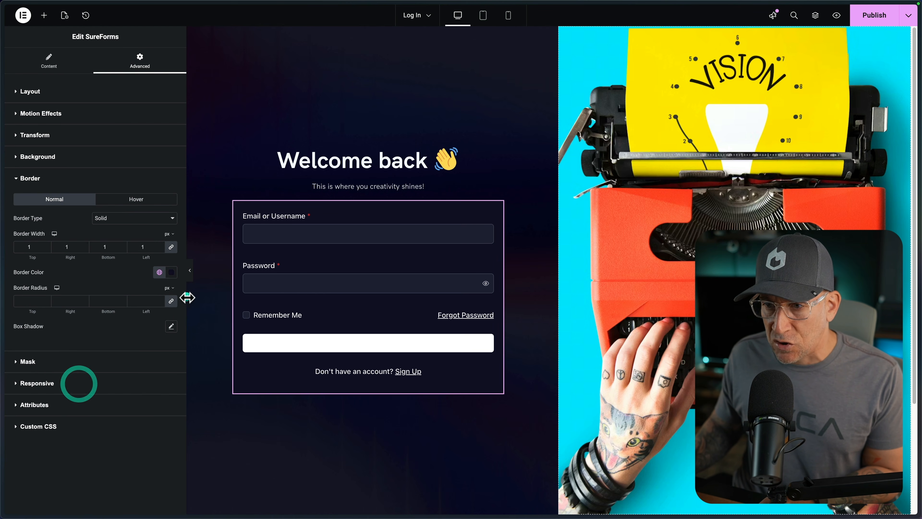
click(172, 272)
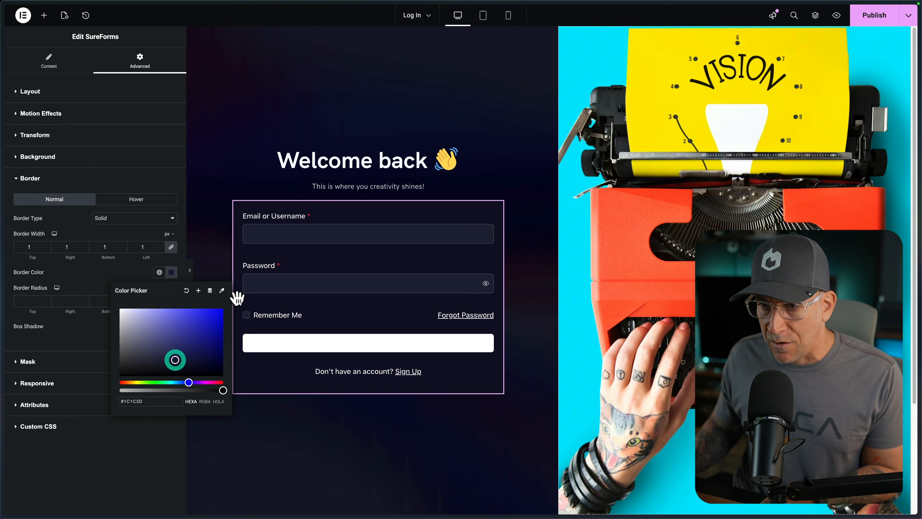
click(142, 276)
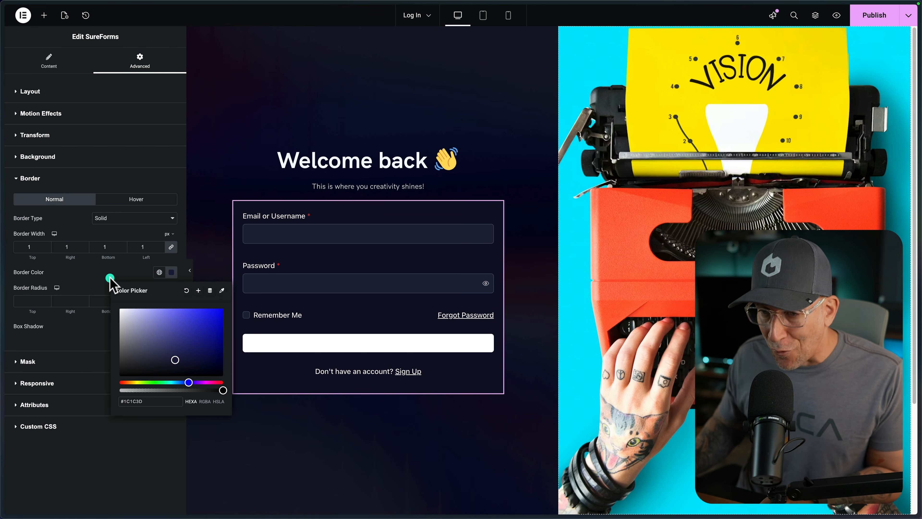
click(110, 278)
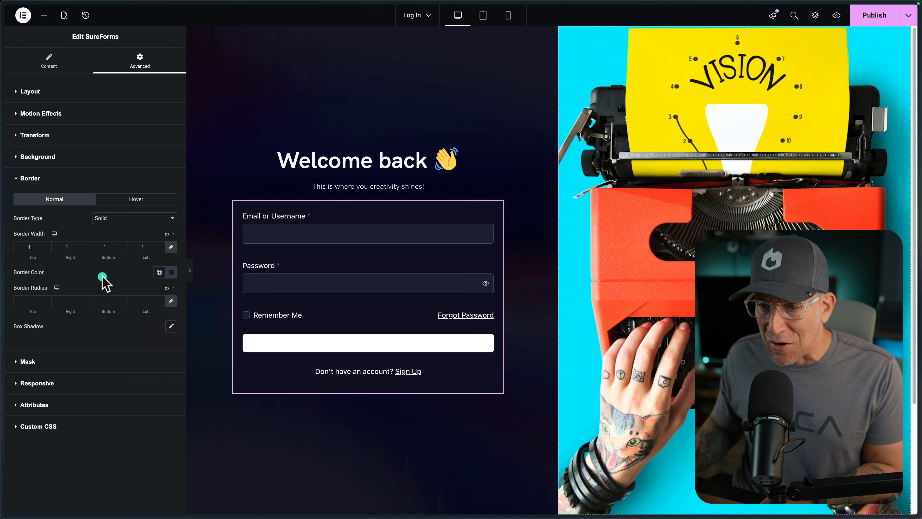
text(4)
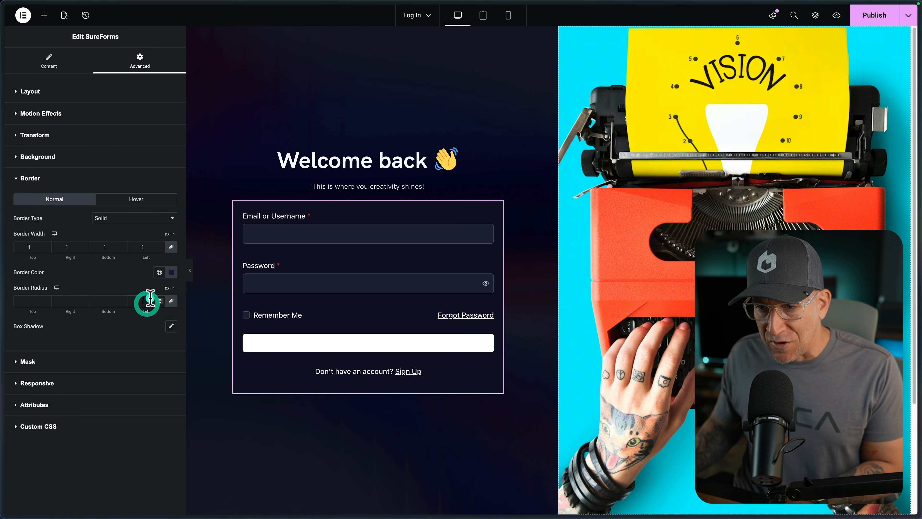
click(127, 324)
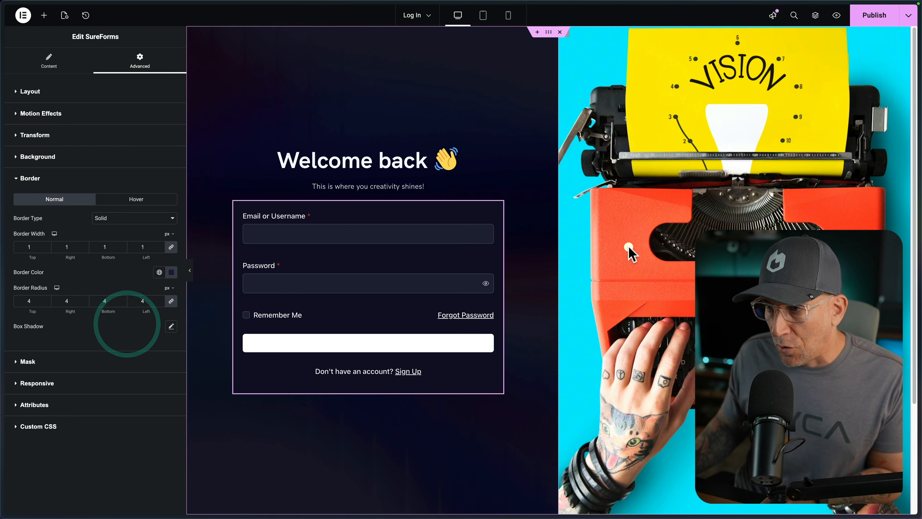
- Publish the Log In page and preview the bordered login form on the live page
click(510, 419)
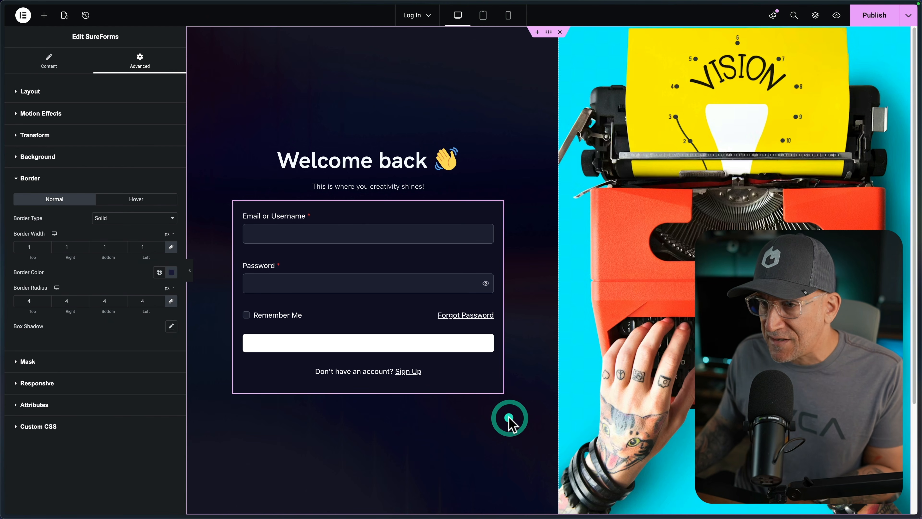
click(549, 32)
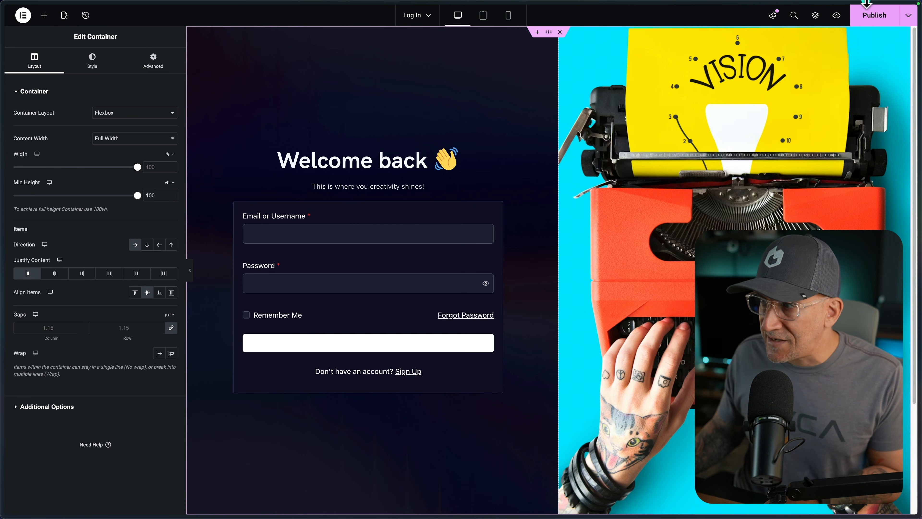
click(870, 15)
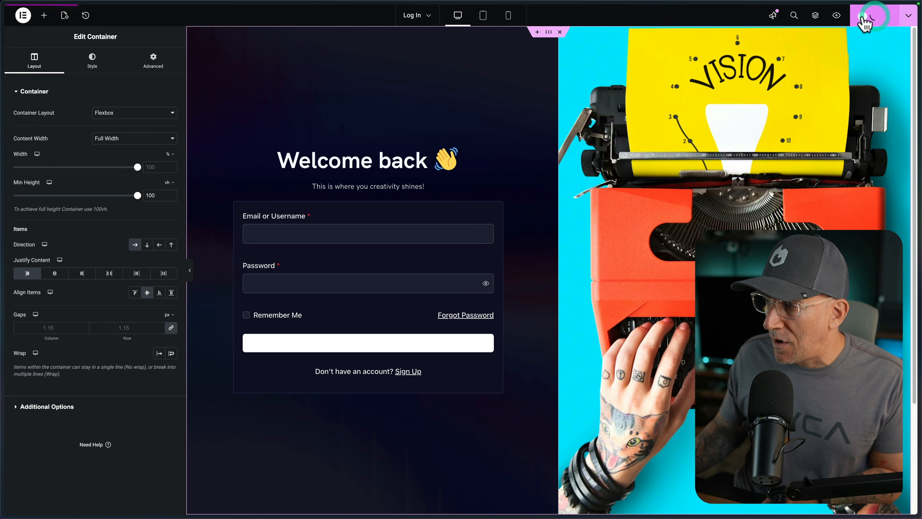
click(837, 15)
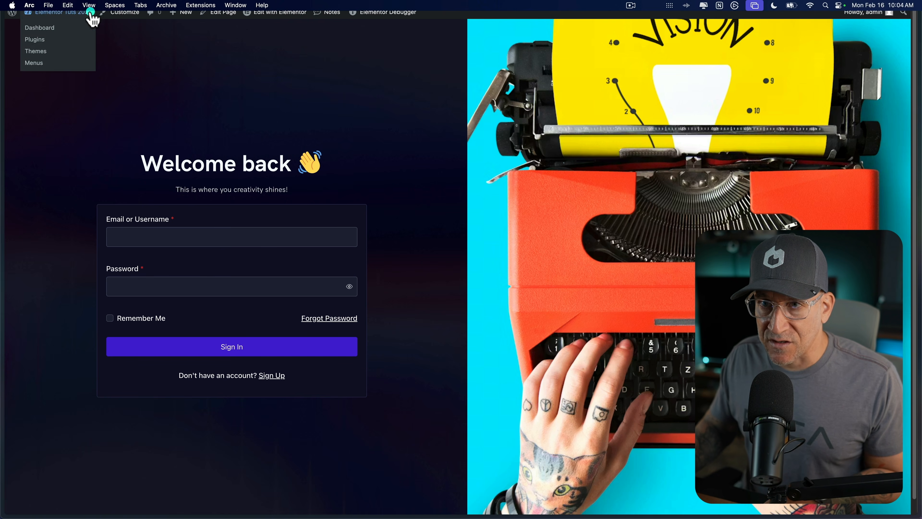
click(54, 5)
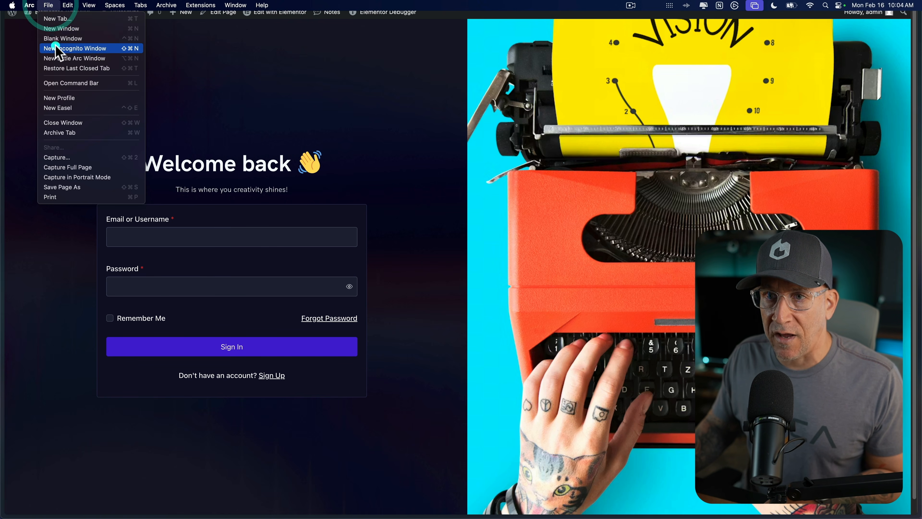
click(64, 47)
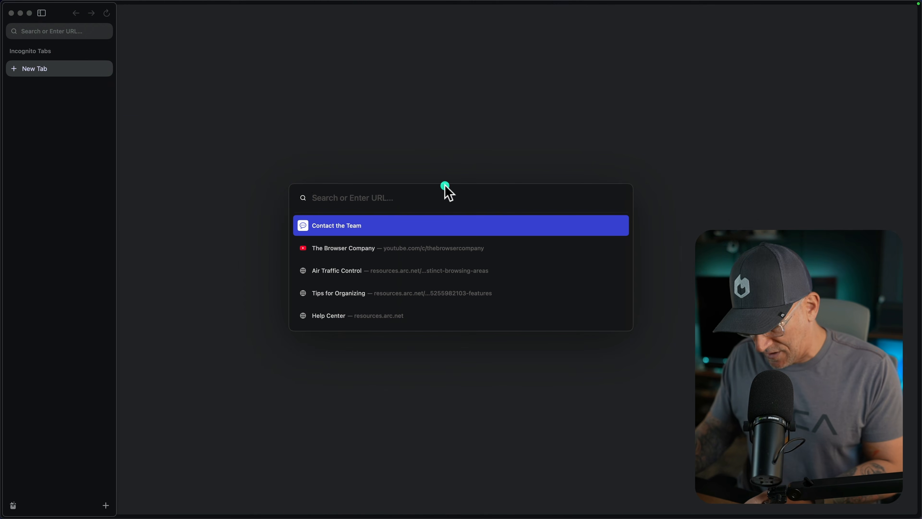
text(http://localhost:8882/)
text(wp)
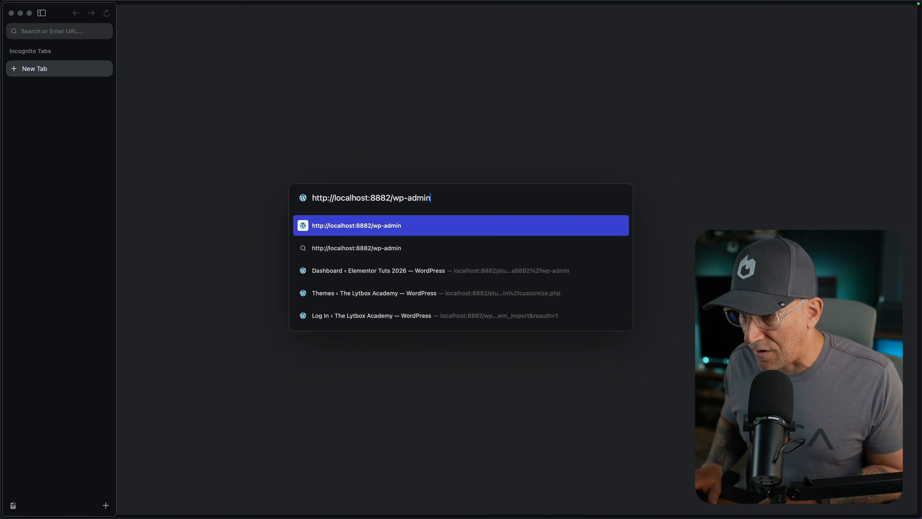
key(Return)
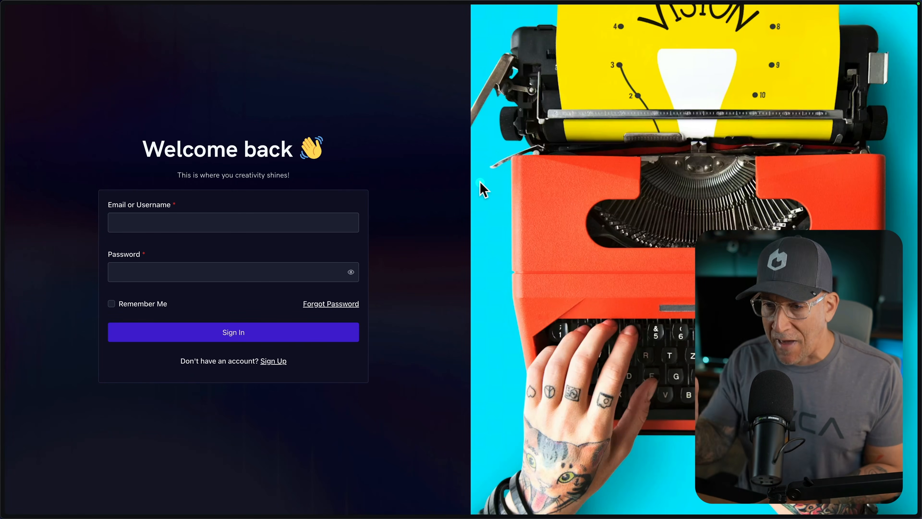
click(229, 215)
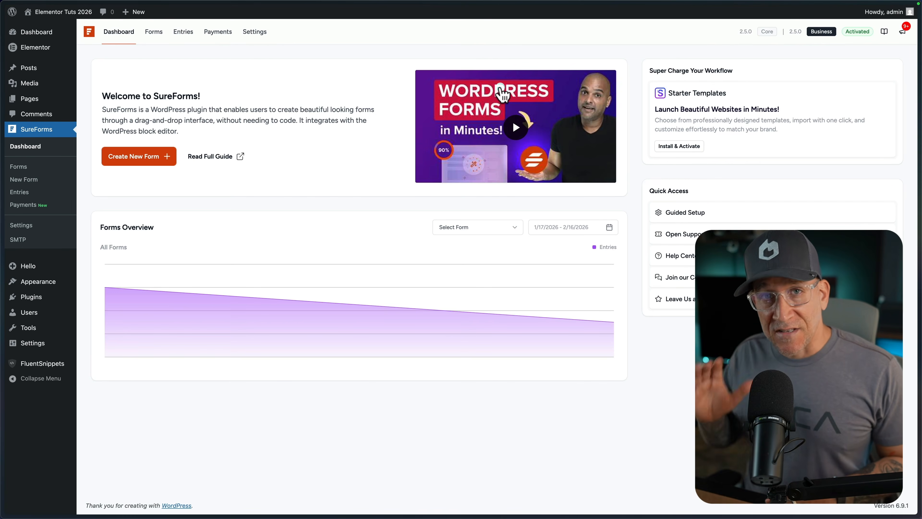
- Start a new SureForms form and paste an AI prompt for a contact form with service options and Notion integration
key(ctrl+Right)
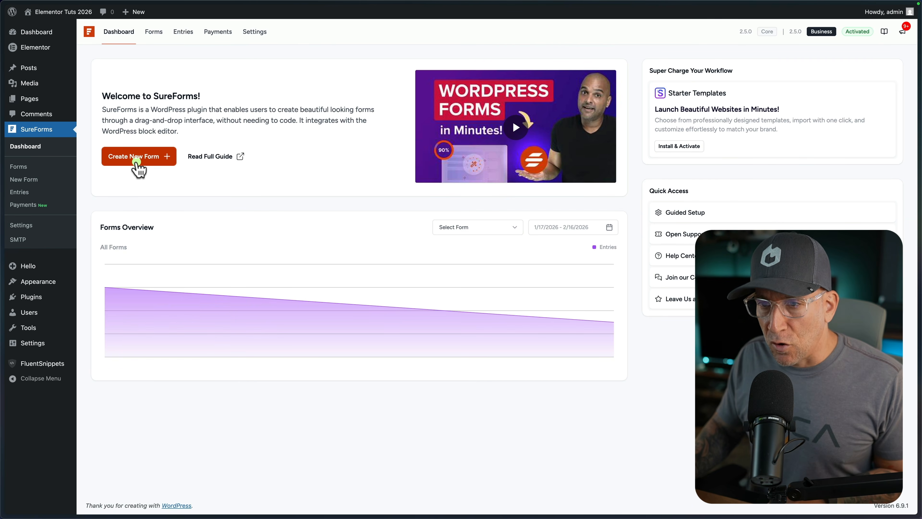
click(136, 161)
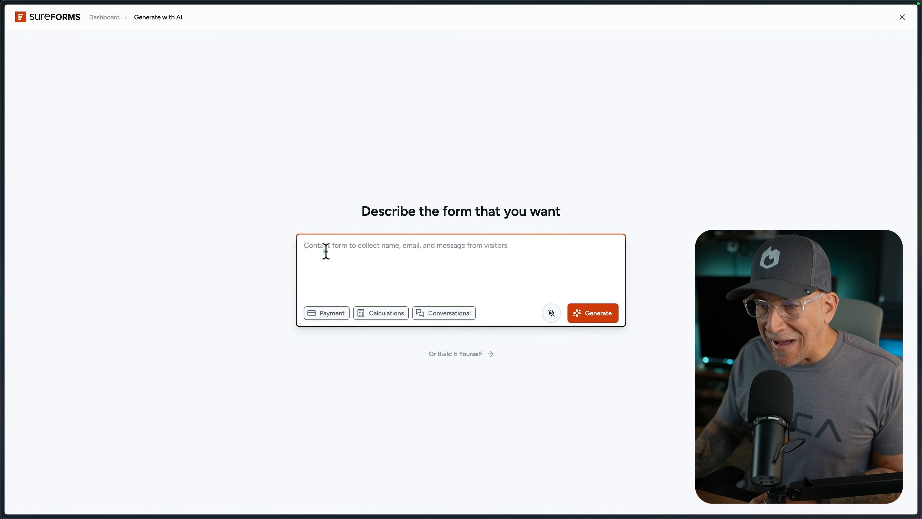
click(325, 251)
key(super+v)
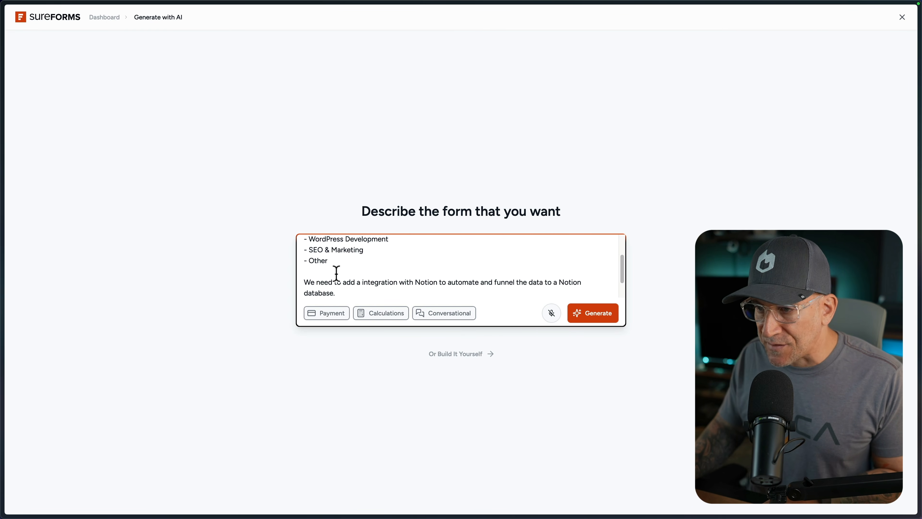
- Review the prompt's requested fields and service options, generate the contact form from it, and check the Service Inquiry field
scroll(459, 281, up, 3)
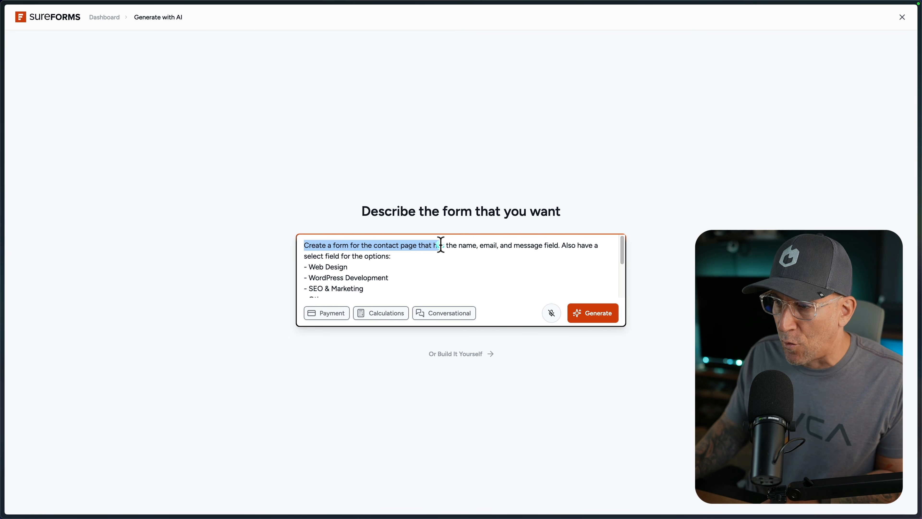
drag(497, 243, 535, 246)
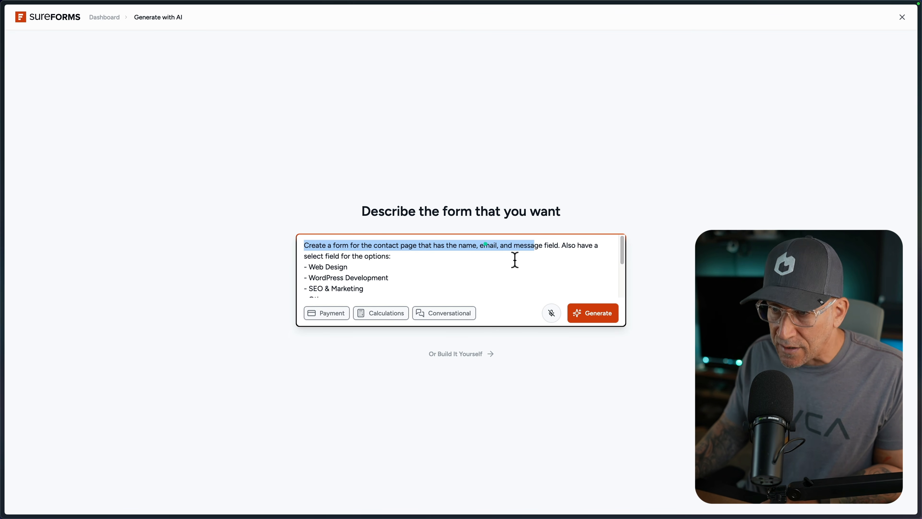
click(529, 255)
click(447, 268)
scroll(305, 259, down, 3)
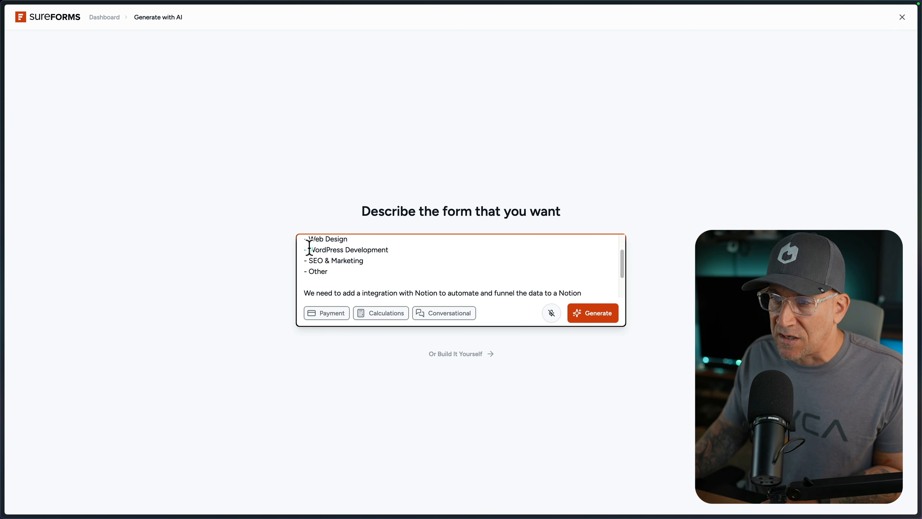
scroll(309, 245, up, 3)
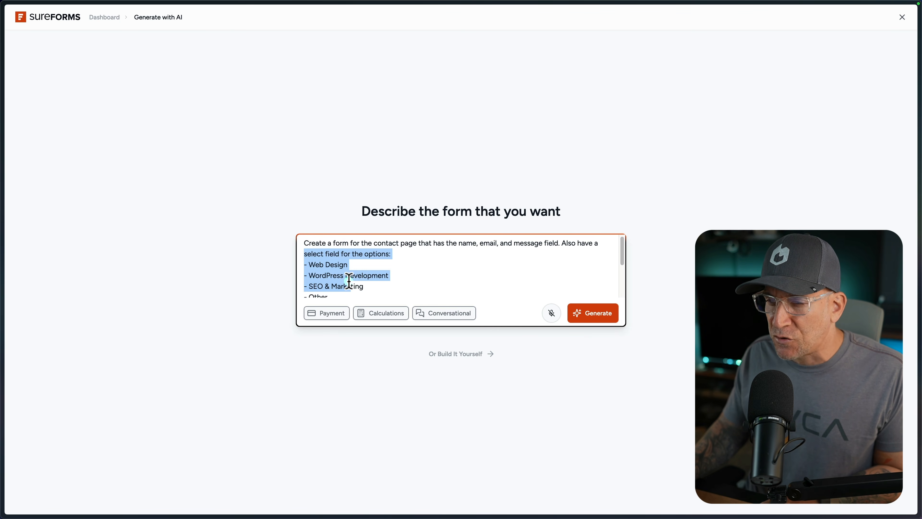
drag(350, 287, 351, 287)
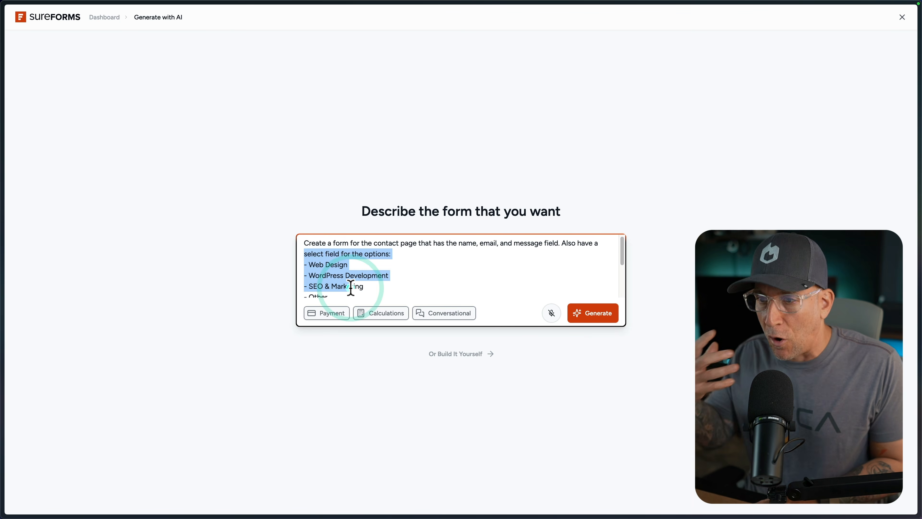
scroll(351, 287, down, 3)
click(597, 312)
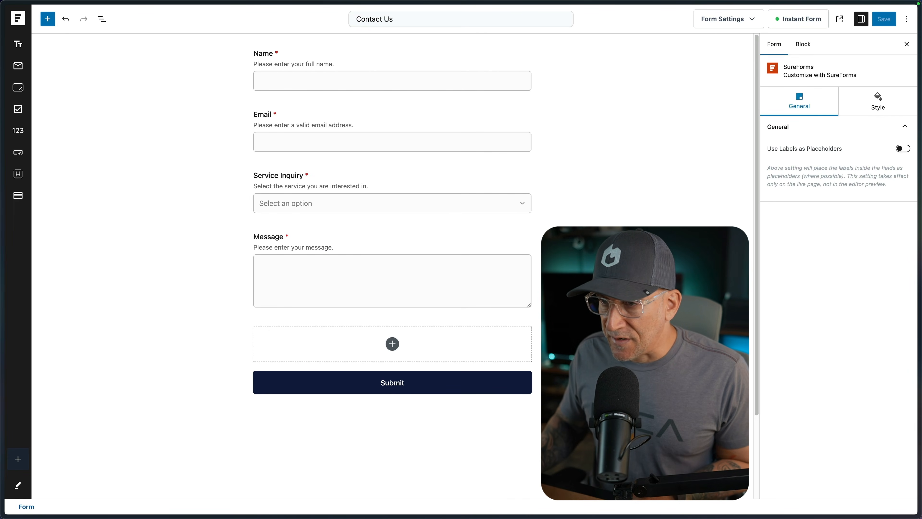
click(508, 205)
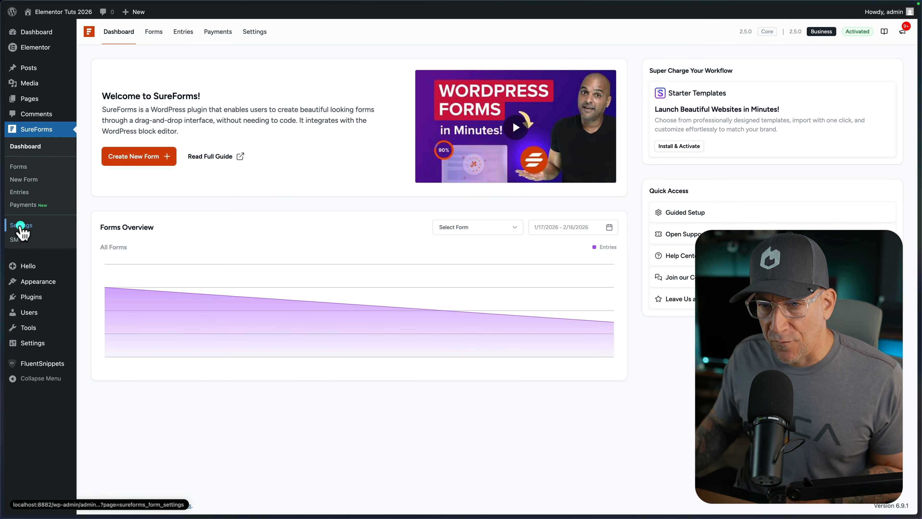
- Open the SureForms integration settings and view the Notion connection's token setup
click(20, 225)
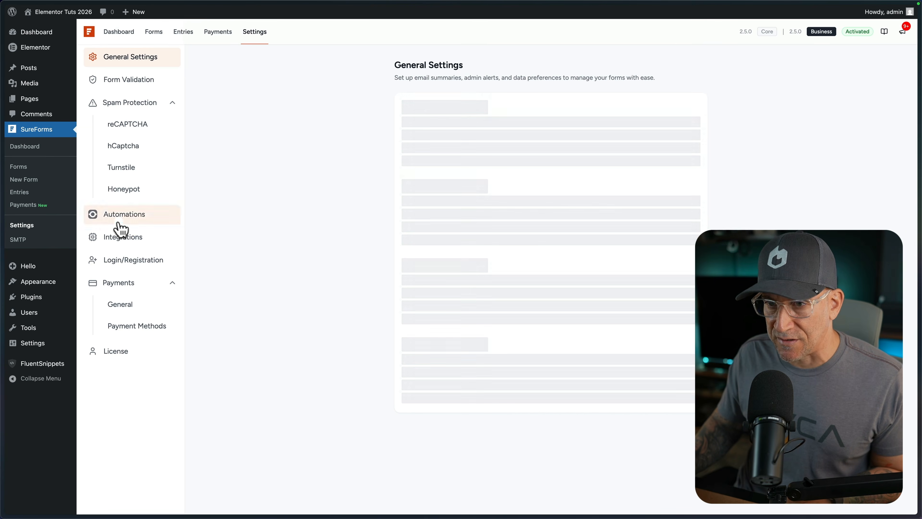
click(122, 236)
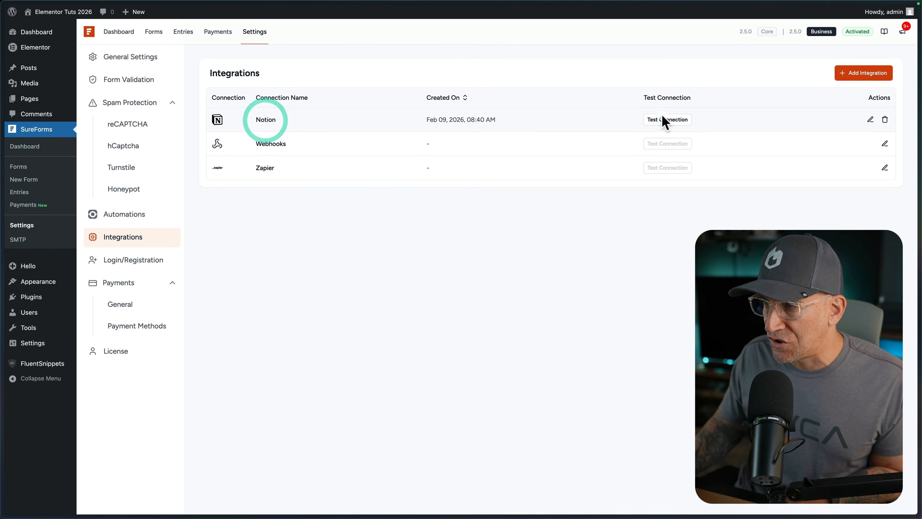
click(871, 120)
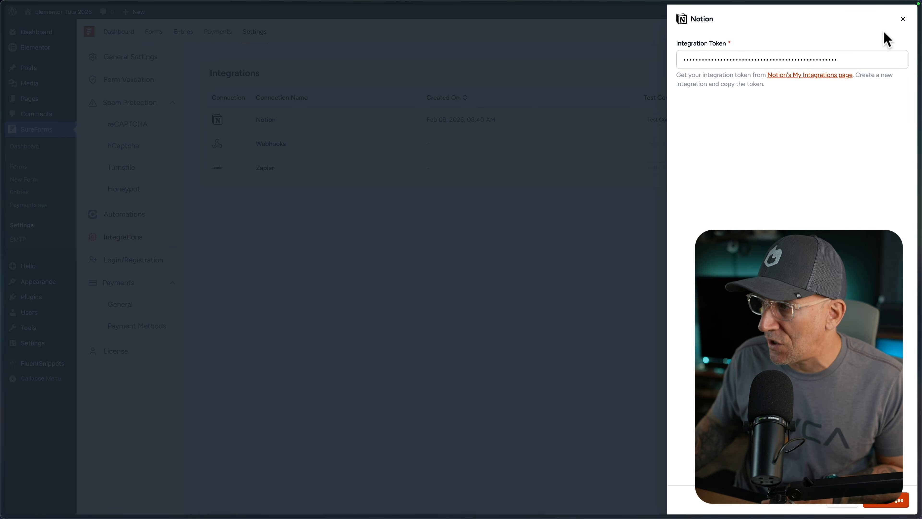
click(903, 20)
- Examine the full list of available SureForms integrations and the Automations settings
click(853, 73)
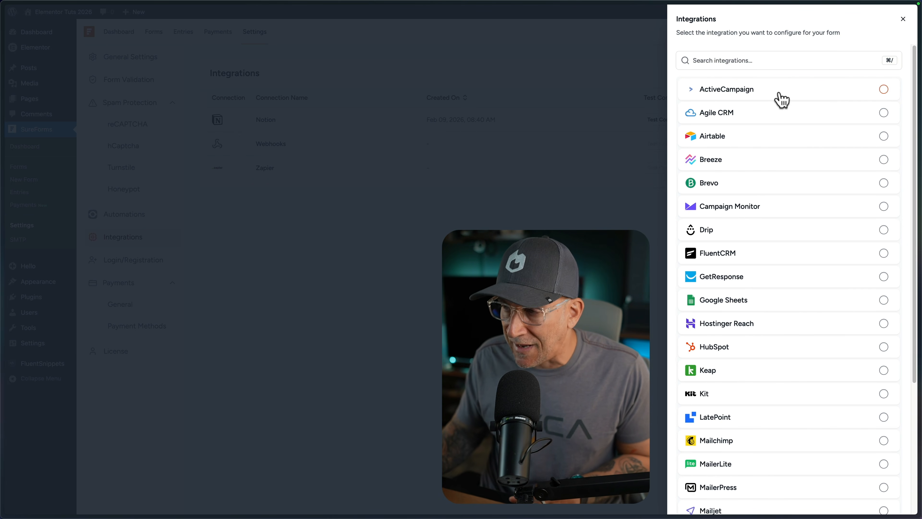
scroll(762, 174, down, 2)
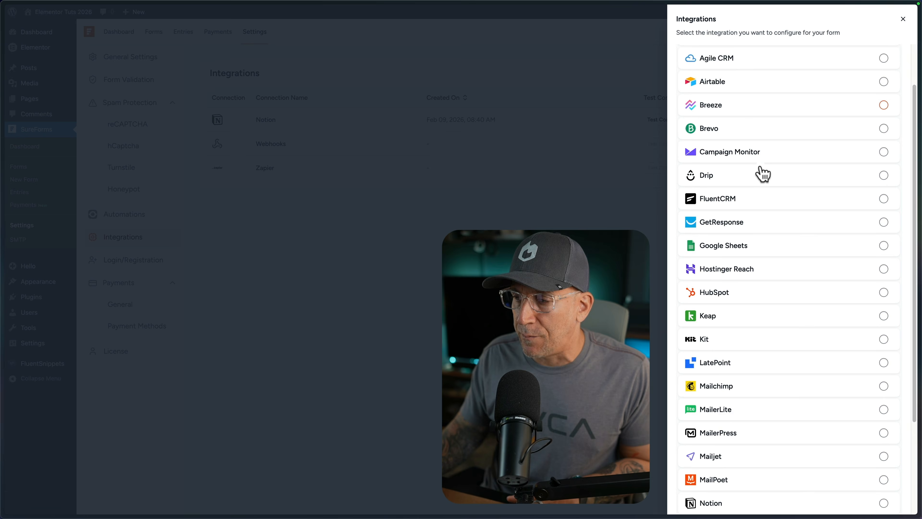
scroll(761, 173, down, 4)
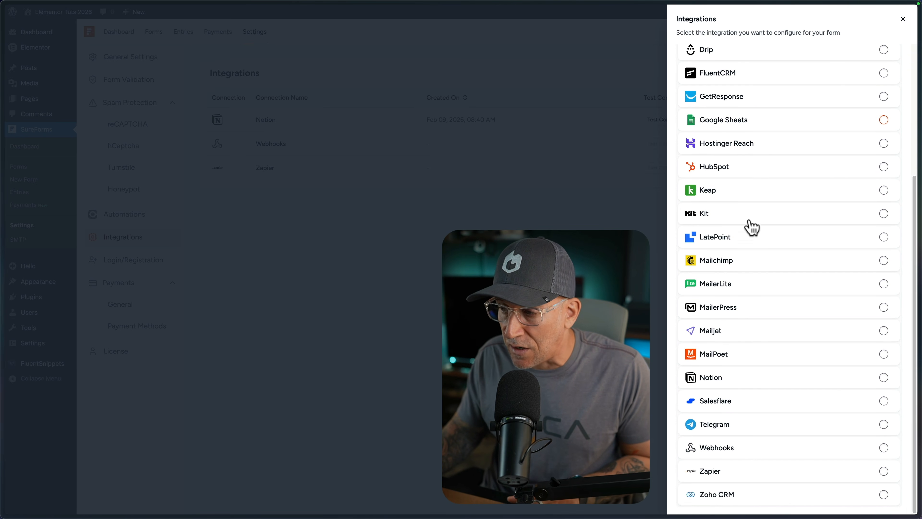
scroll(737, 418, up, 5)
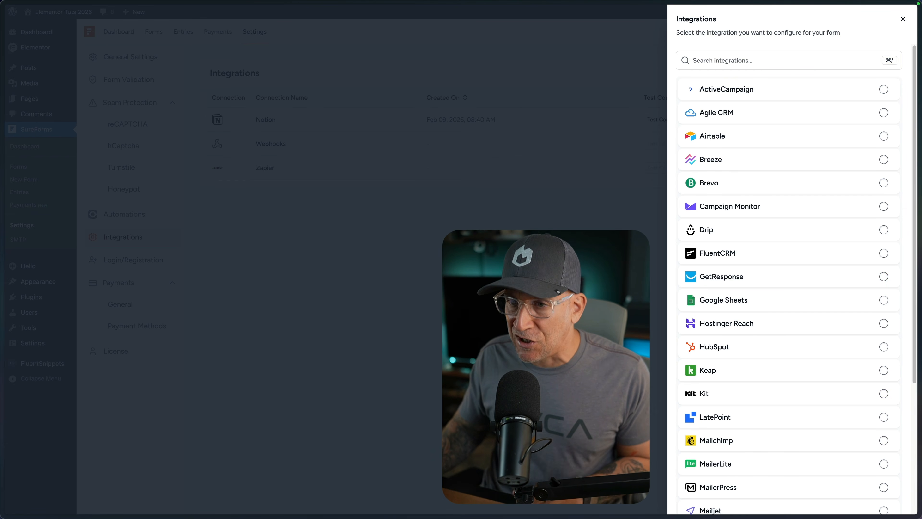
click(903, 19)
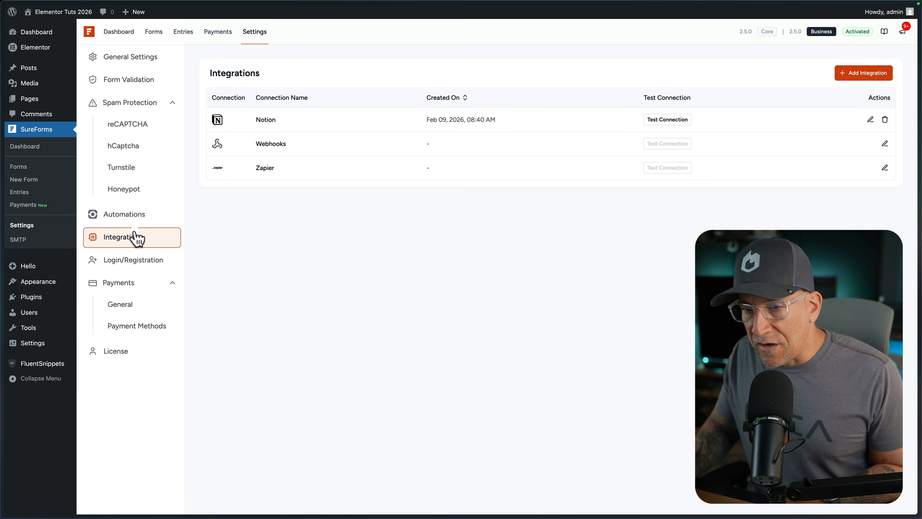
click(129, 214)
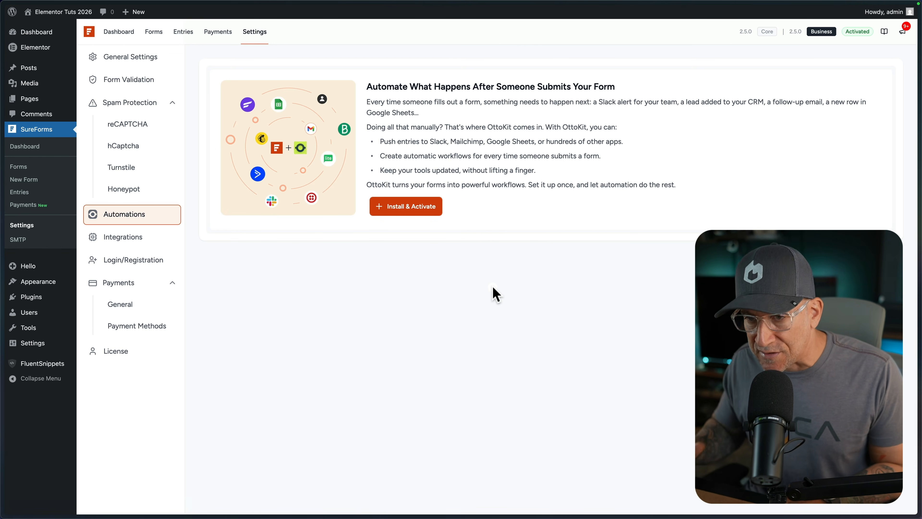
click(137, 241)
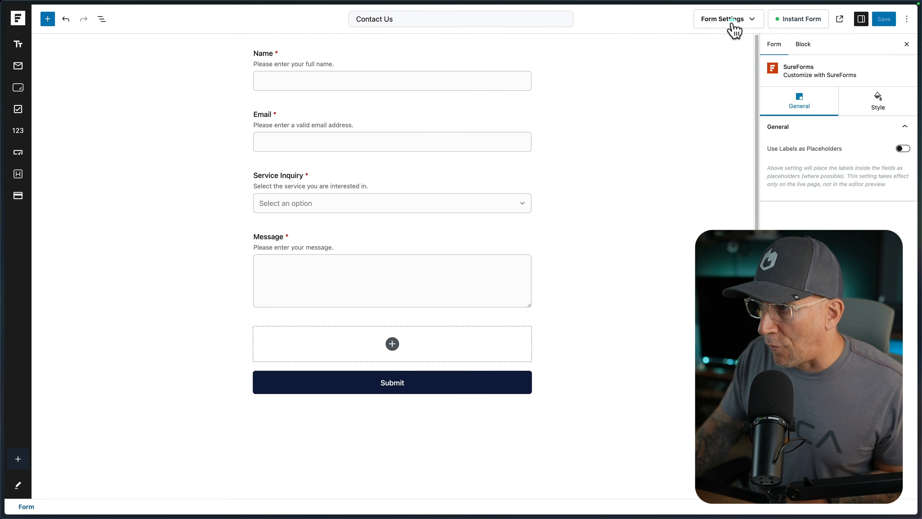
- Open the Contact Us form's "Notion - Add Database Row" integration workflow for editing
click(733, 22)
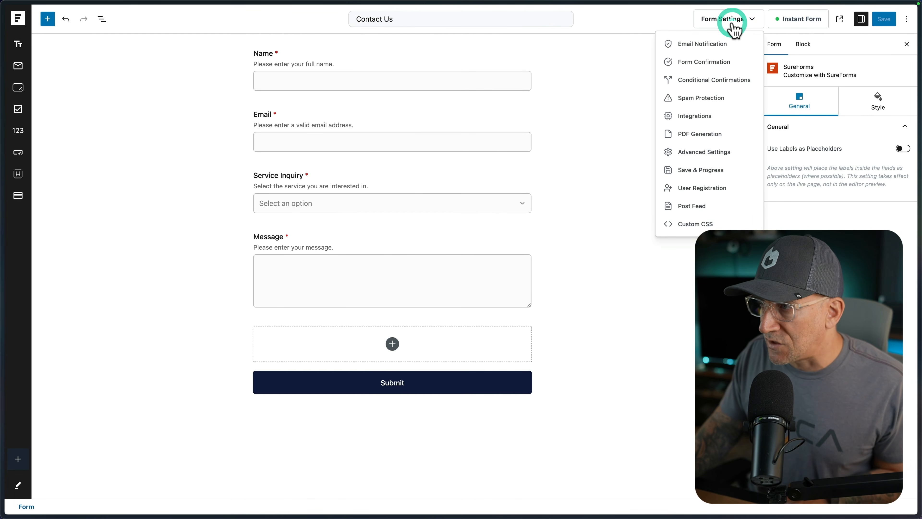
click(694, 116)
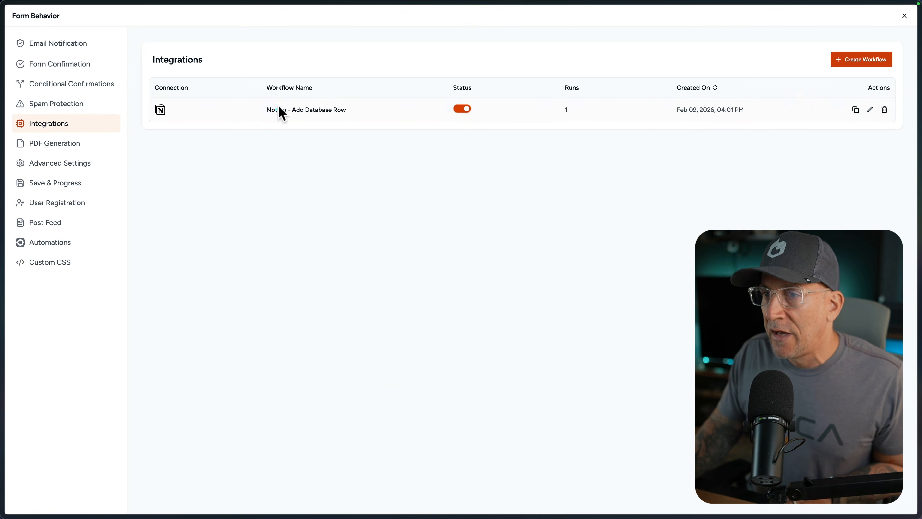
click(870, 111)
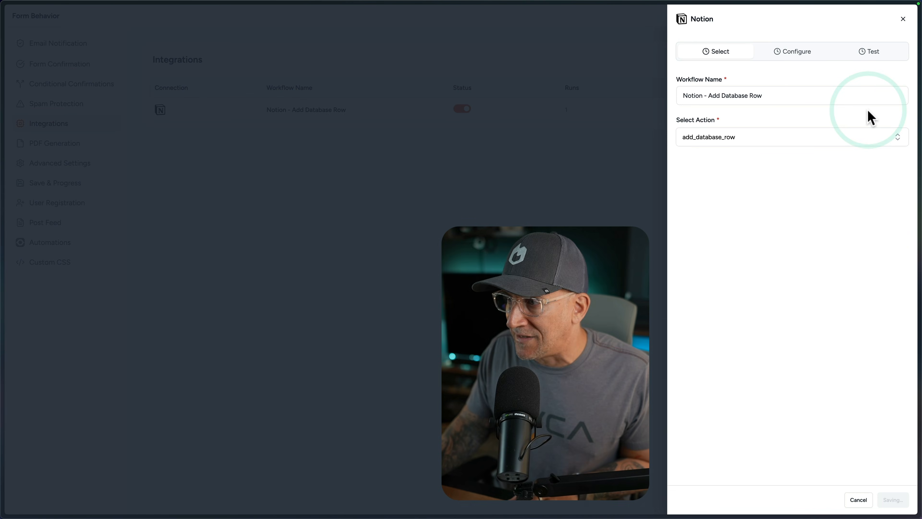
- Rename the Notion integration workflow as "Notion - Add Lead To CRM"
click(747, 95)
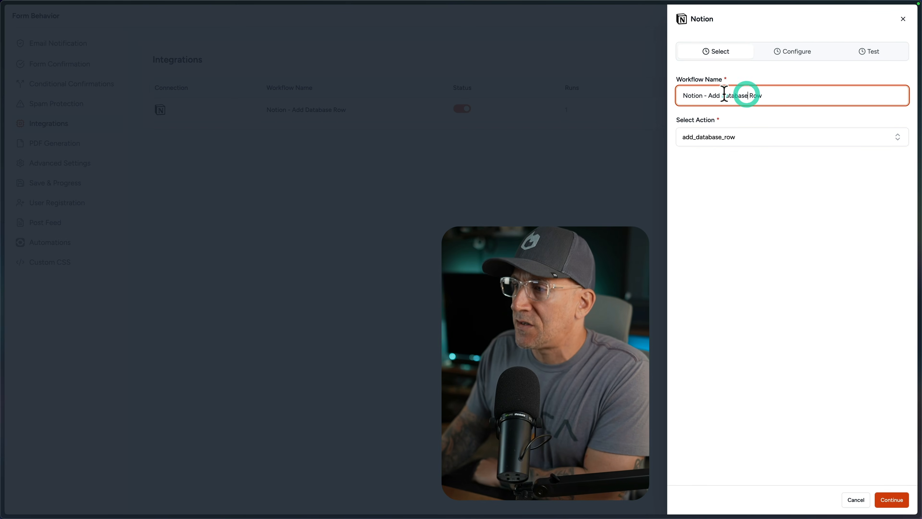
drag(775, 95, 678, 102)
click(776, 95)
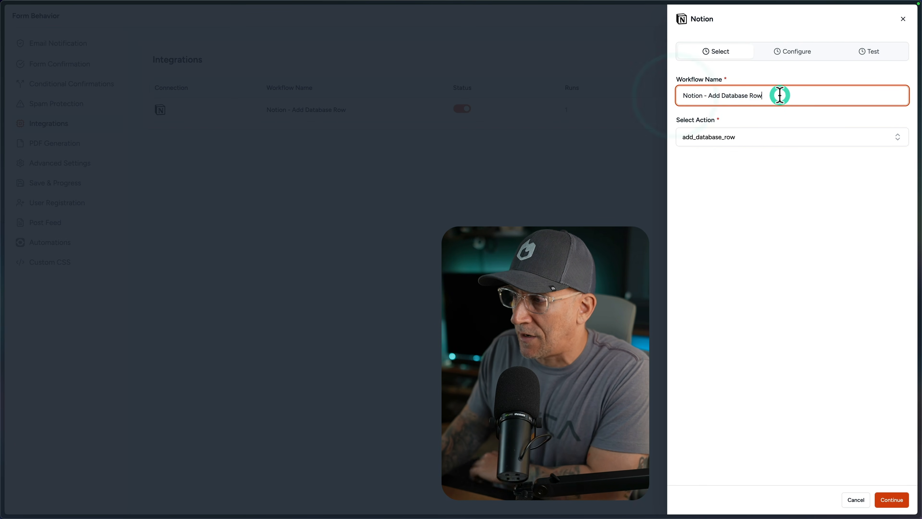
drag(777, 95, 720, 96)
key(BackSpace)
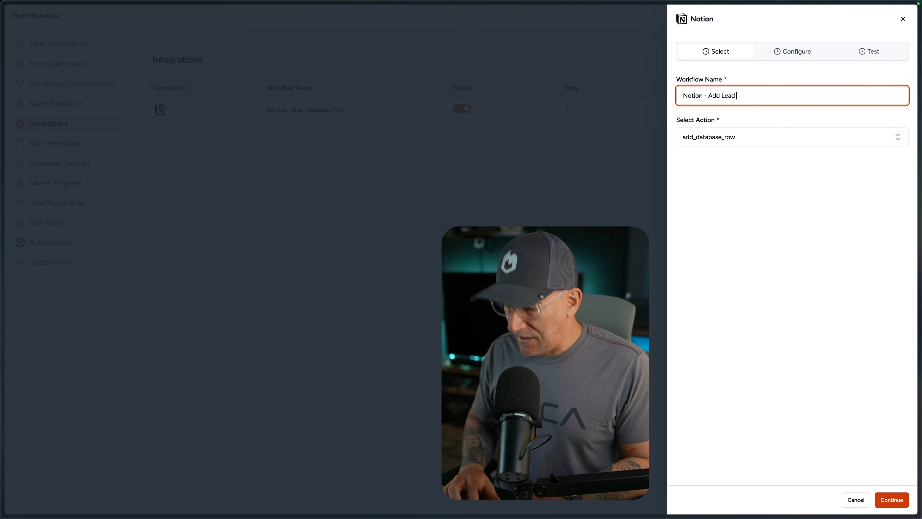
text(Lead To CRM)
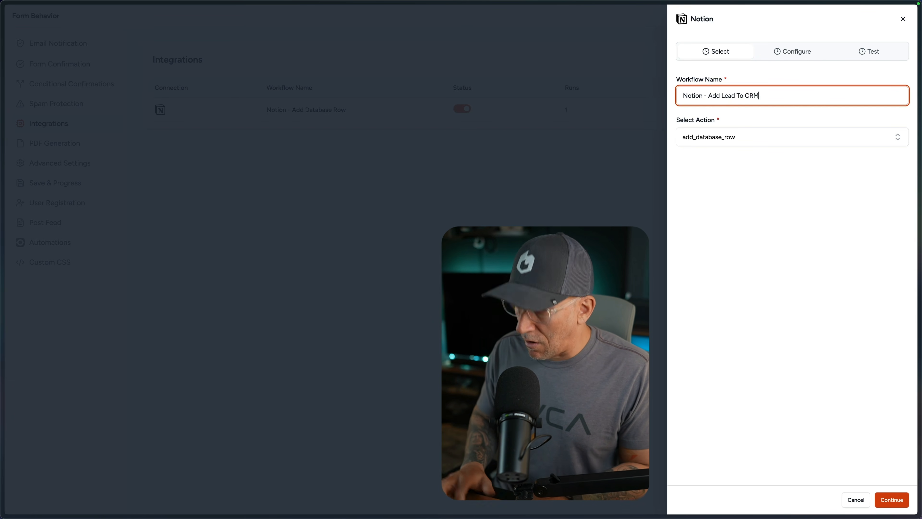
click(713, 177)
- Check the available Notion actions for the workflow, keeping Add Database Row selected
click(678, 120)
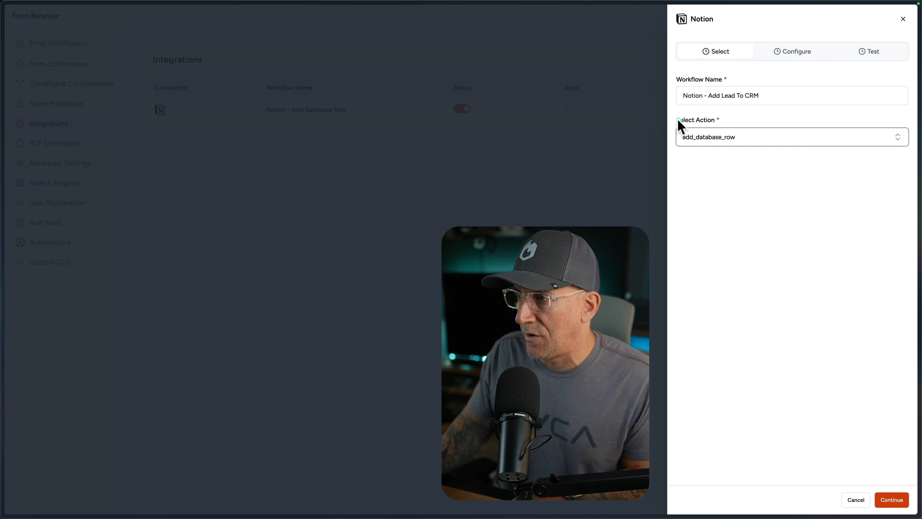
click(698, 137)
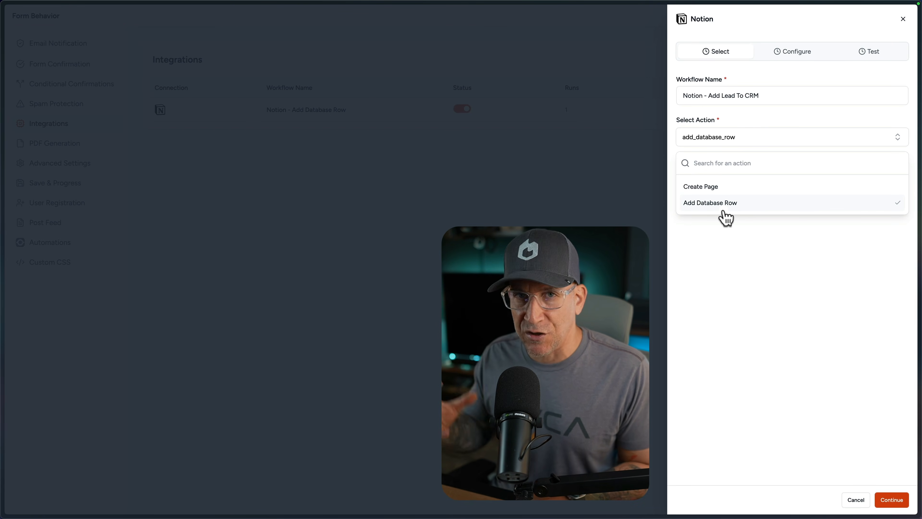
click(731, 237)
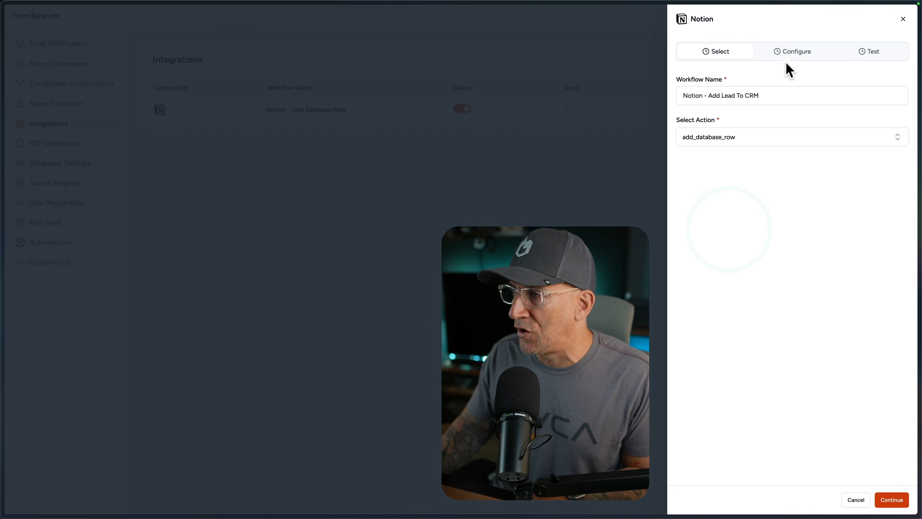
- Open the workflow's configuration and review the field mappings for the Web Design CRM (1) data source
click(789, 53)
click(744, 178)
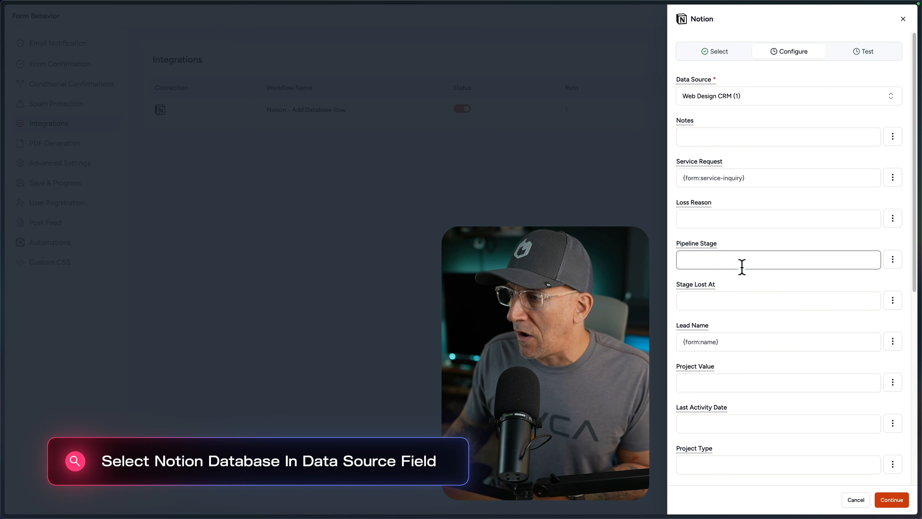
scroll(742, 255, down, 3)
click(743, 225)
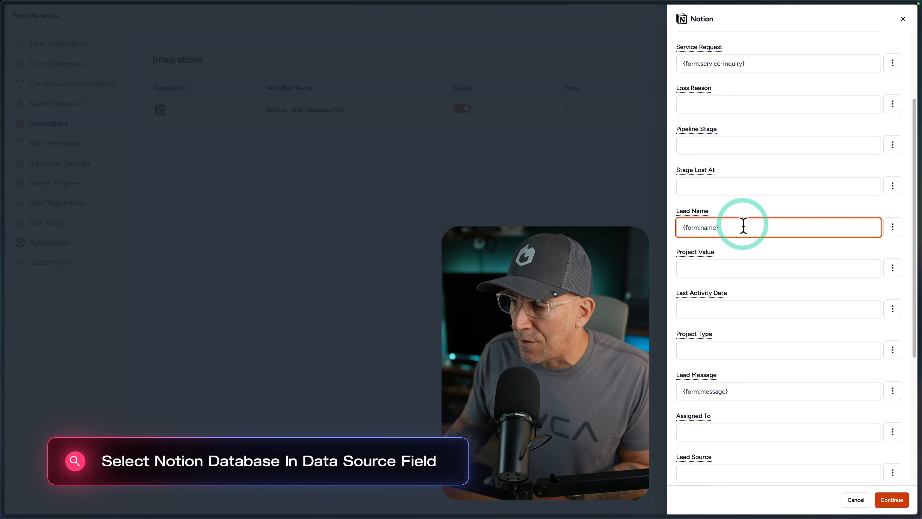
- In Notion, add a blank item under New Lead in the Web Design CRM board and open its full property details
key(ctrl+Right)
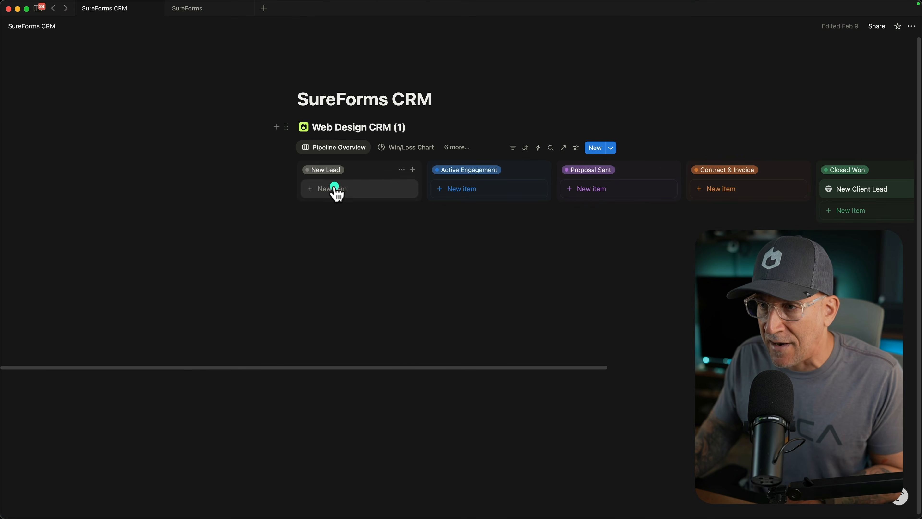
click(344, 189)
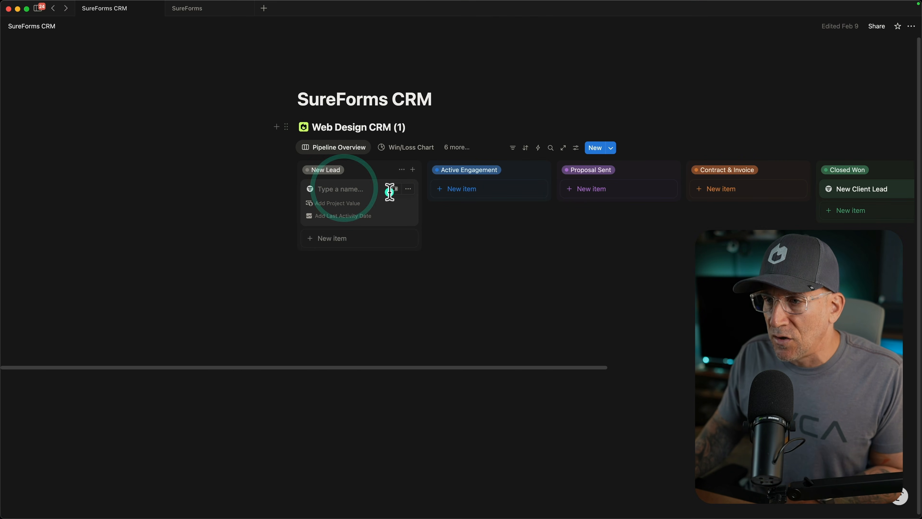
click(391, 191)
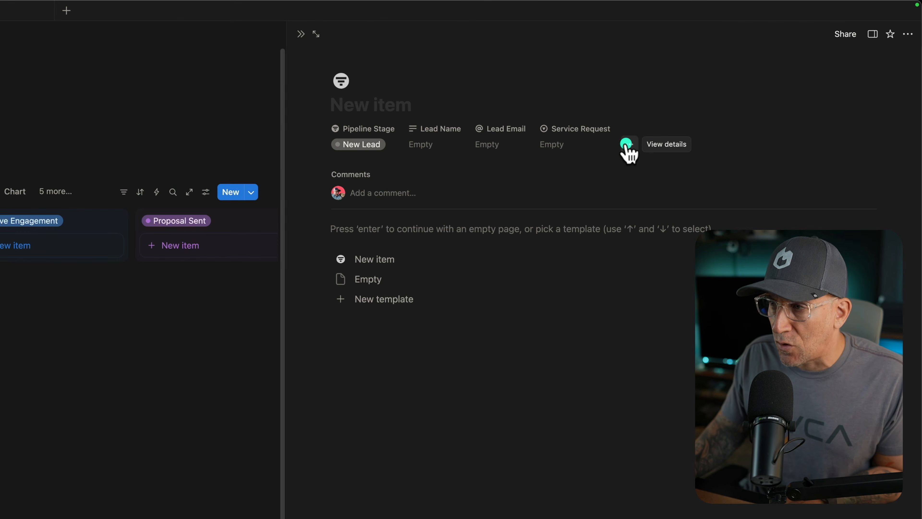
click(627, 145)
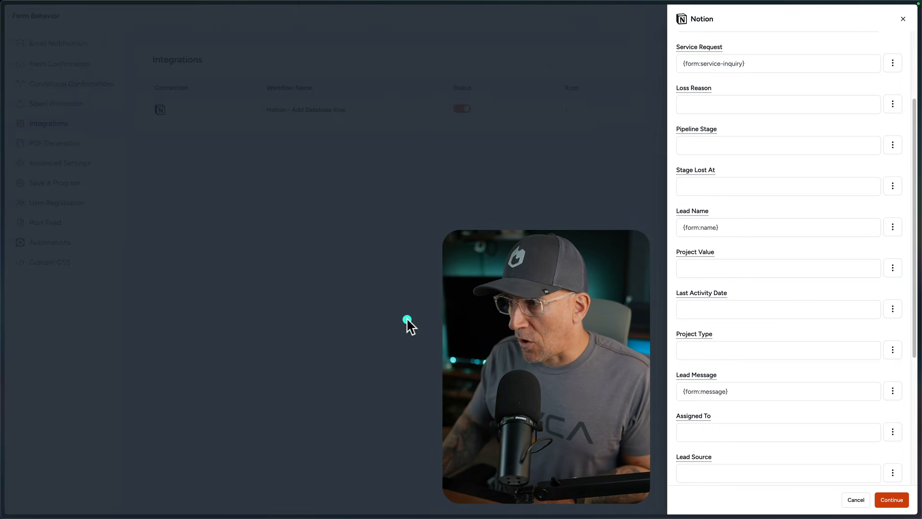
- Back in the SureForms workflow configuration, clear the Service Request mapping and map it to the Service Inquiry form tag
click(763, 227)
scroll(724, 268, up, 3)
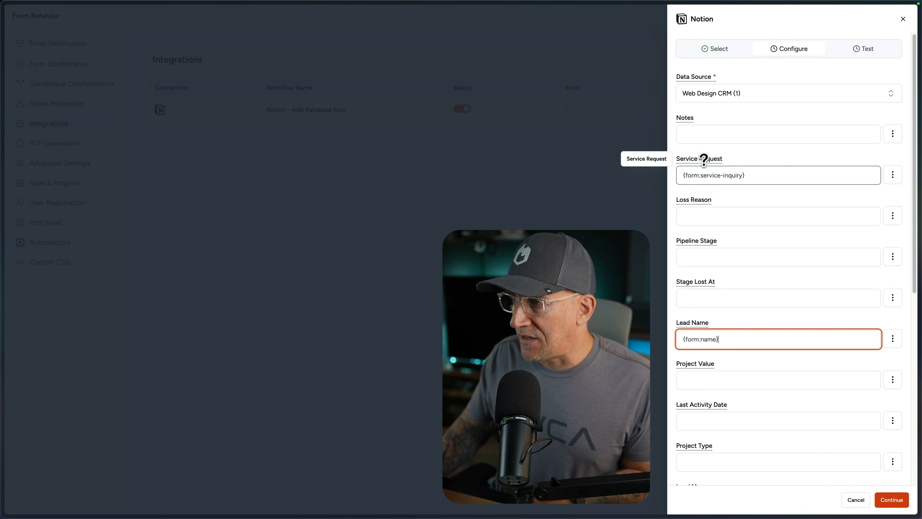
drag(765, 175, 683, 176)
key(BackSpace)
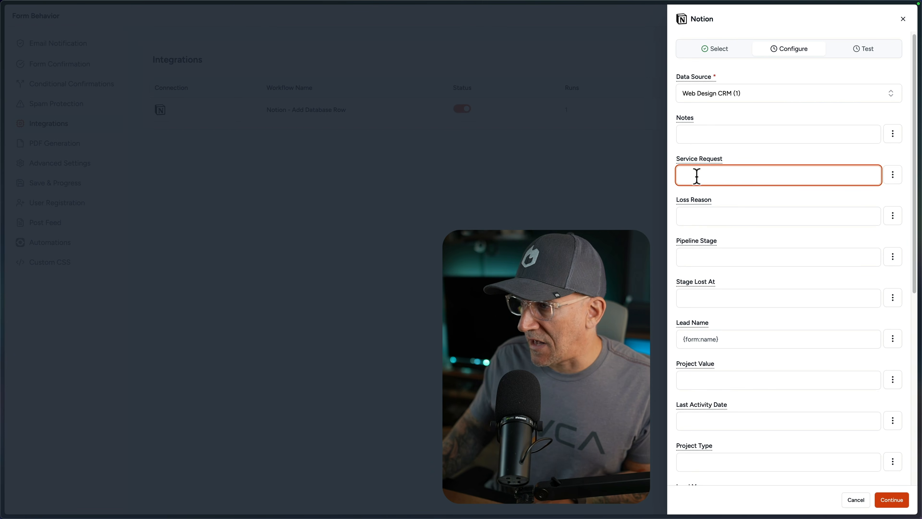
click(890, 175)
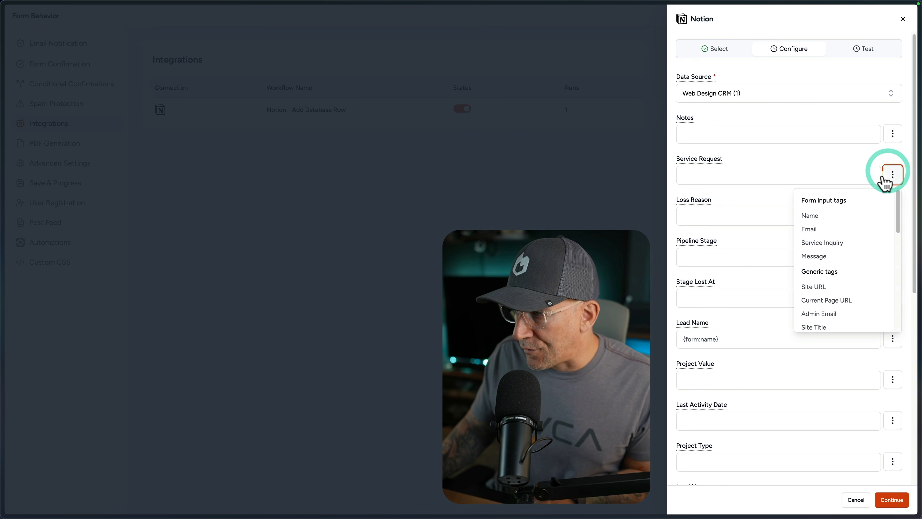
click(828, 243)
click(756, 175)
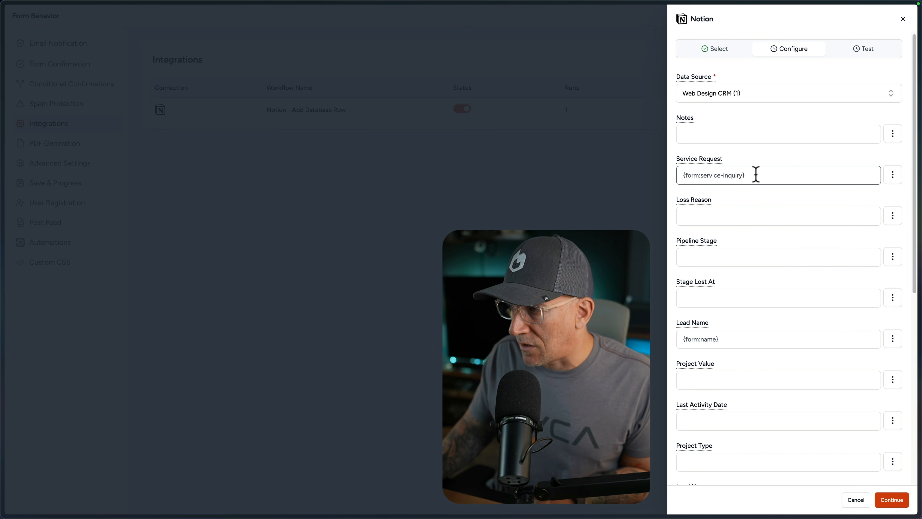
- Review the available form tags and compare the Lead Message mapping with the lead item's properties in Notion
click(889, 178)
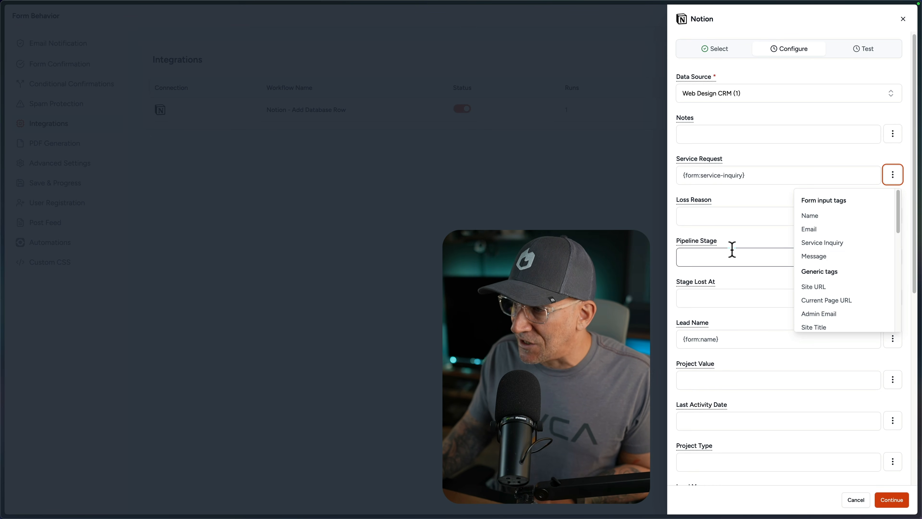
click(725, 231)
scroll(722, 291, down, 3)
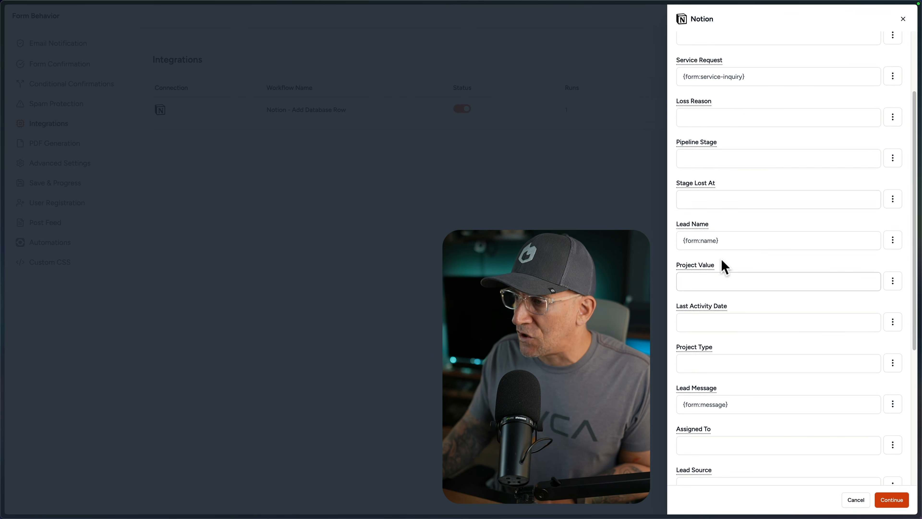
key(ctrl+Right)
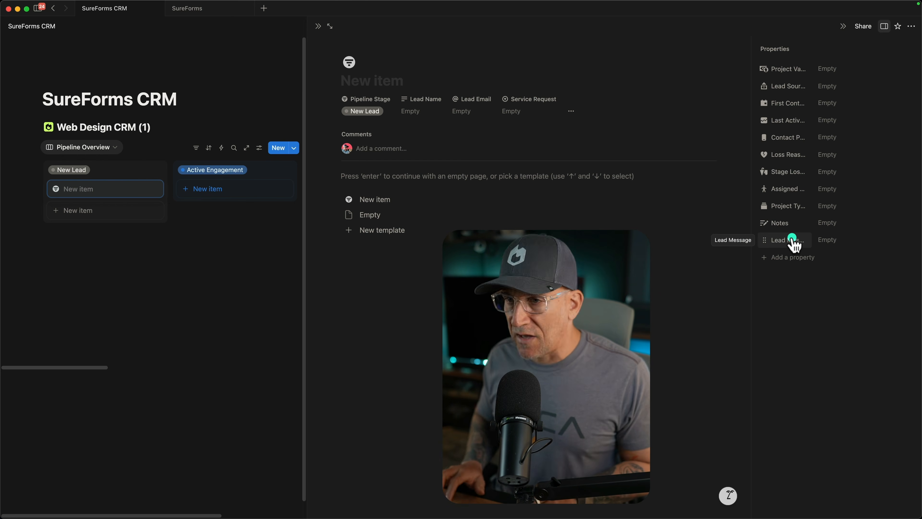
key(ctrl+Left)
- Test and save the Notion workflow, and save the Contact Us form
click(892, 500)
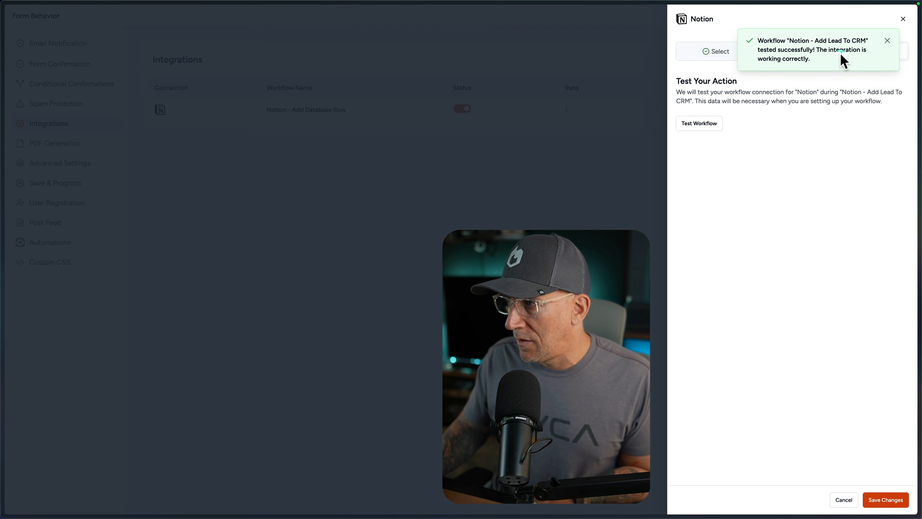
click(880, 504)
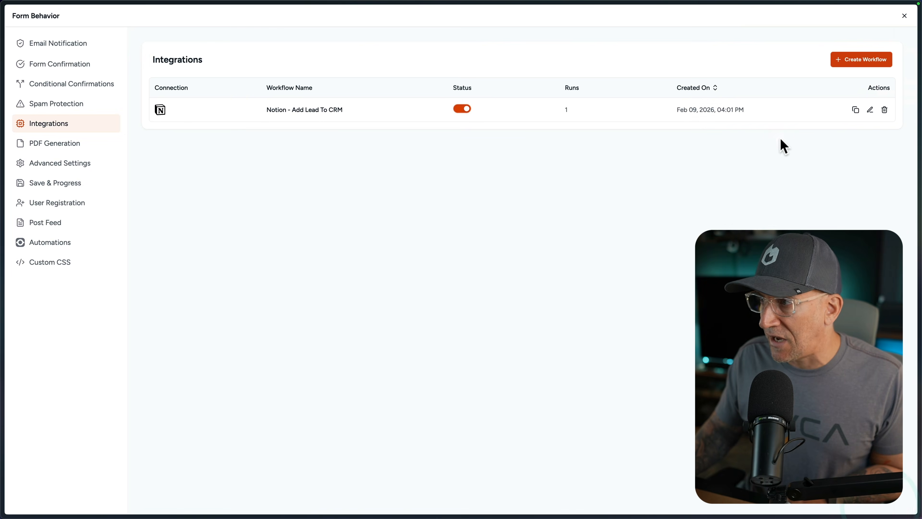
click(899, 15)
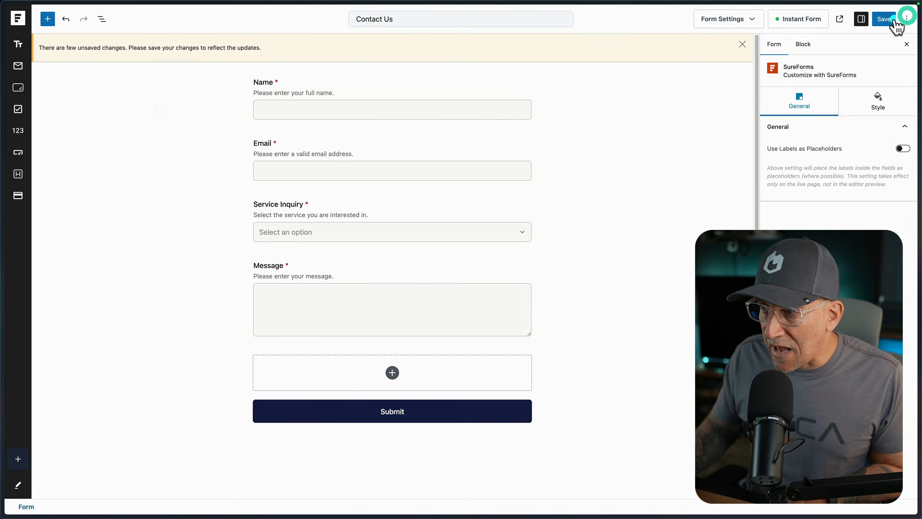
click(882, 20)
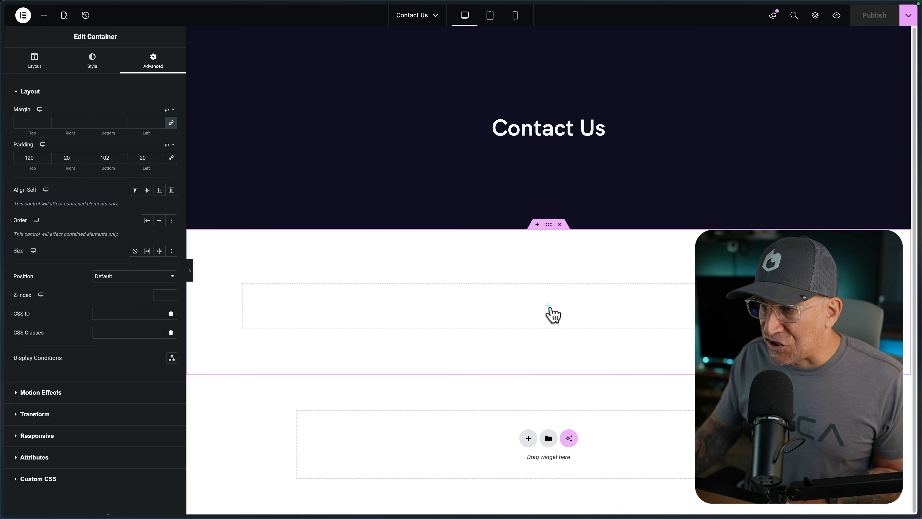
- On the Elementor Contact Us page, add a SureForms widget to the empty container and assign the Contact Us #488 form
click(550, 307)
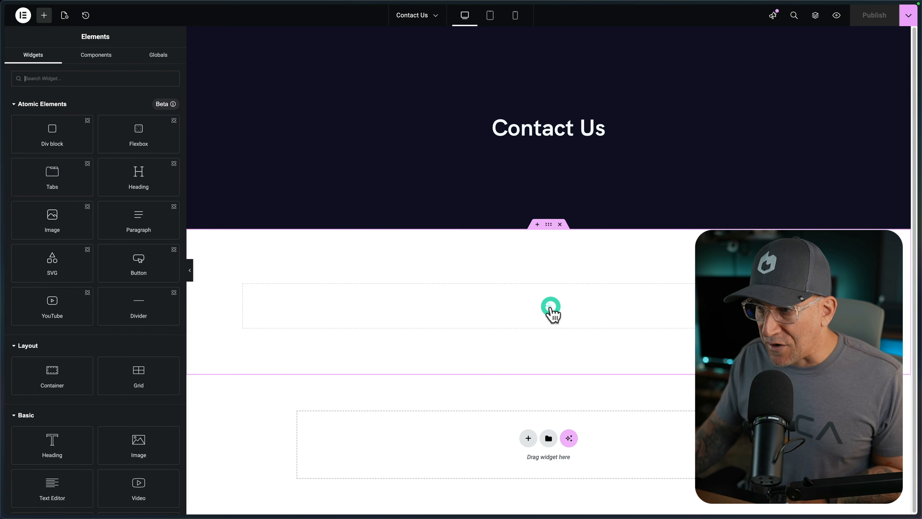
click(105, 83)
text(sure)
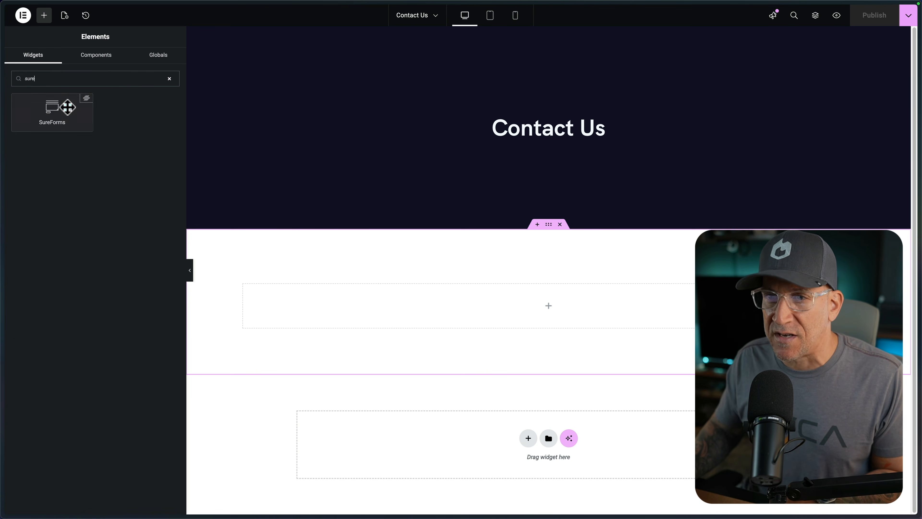
drag(68, 103, 495, 309)
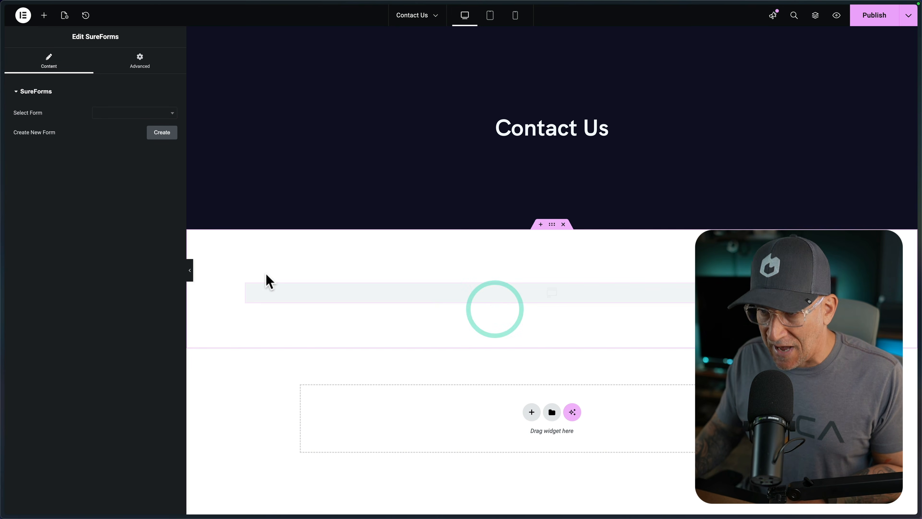
click(117, 113)
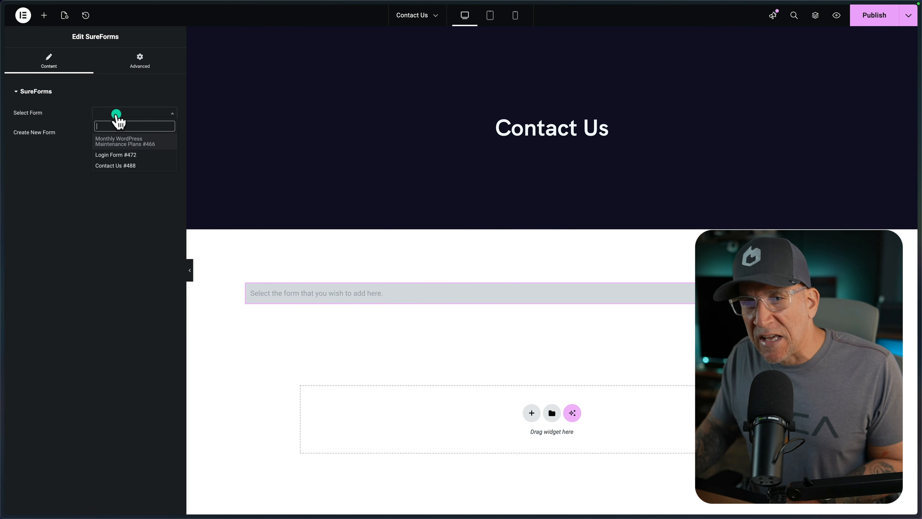
click(116, 165)
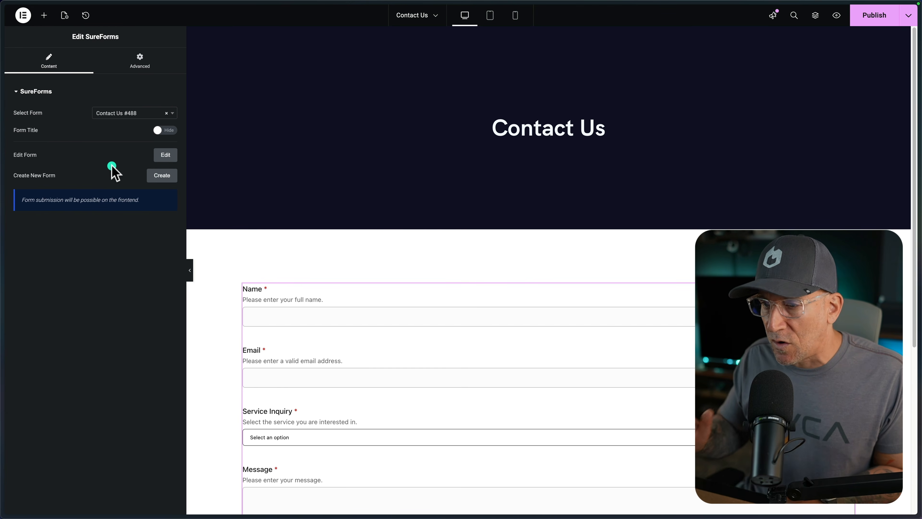
- Publish the Contact Us page with its embedded form and open the page preview
scroll(328, 336, down, 5)
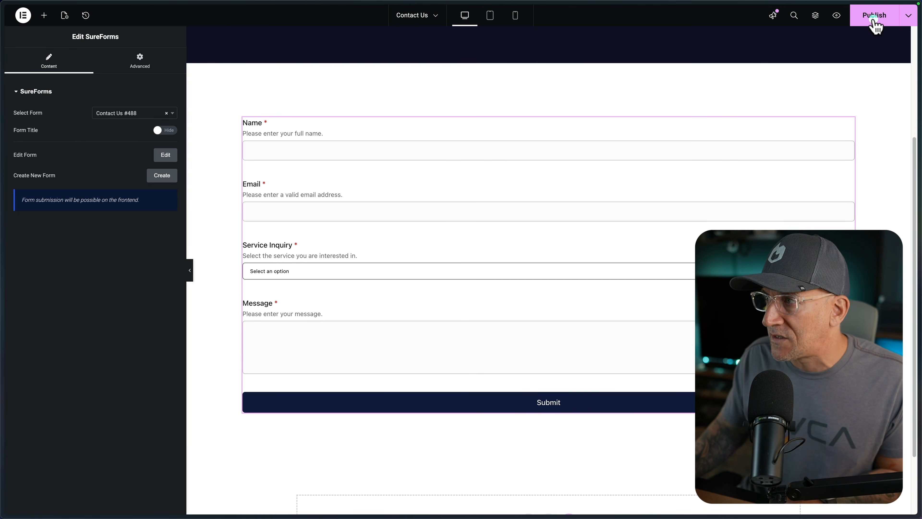
click(863, 20)
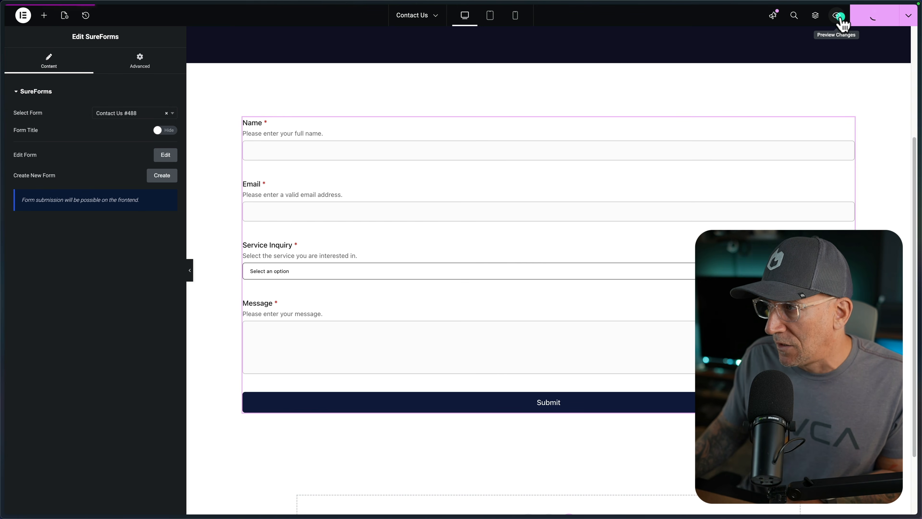
click(840, 19)
click(196, 201)
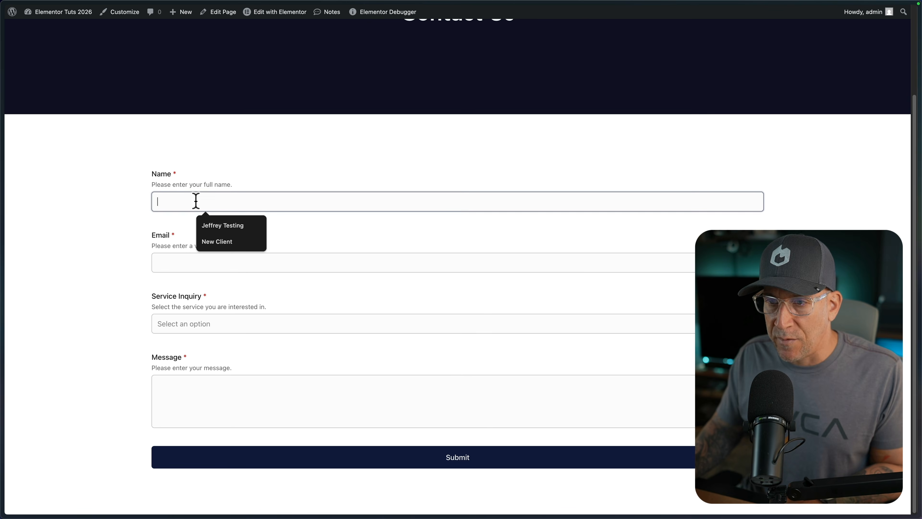
click(217, 225)
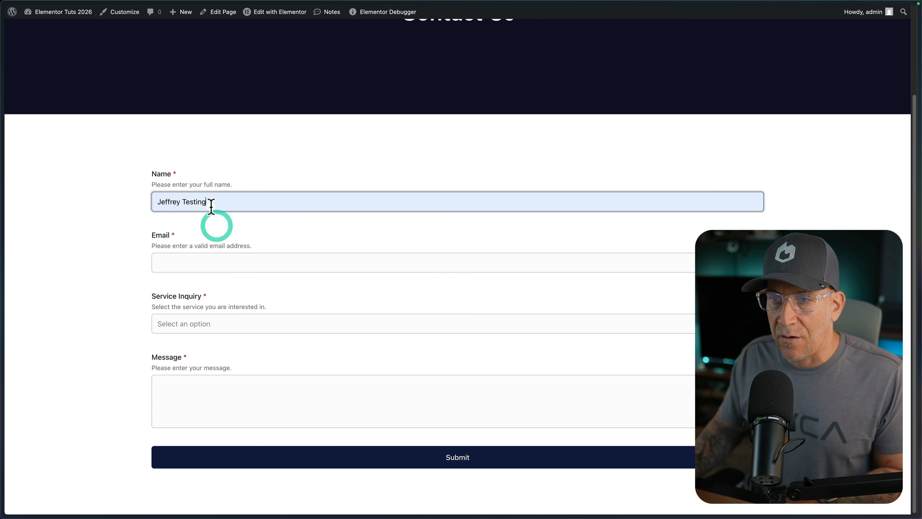
key(super+a)
key(BackSpace)
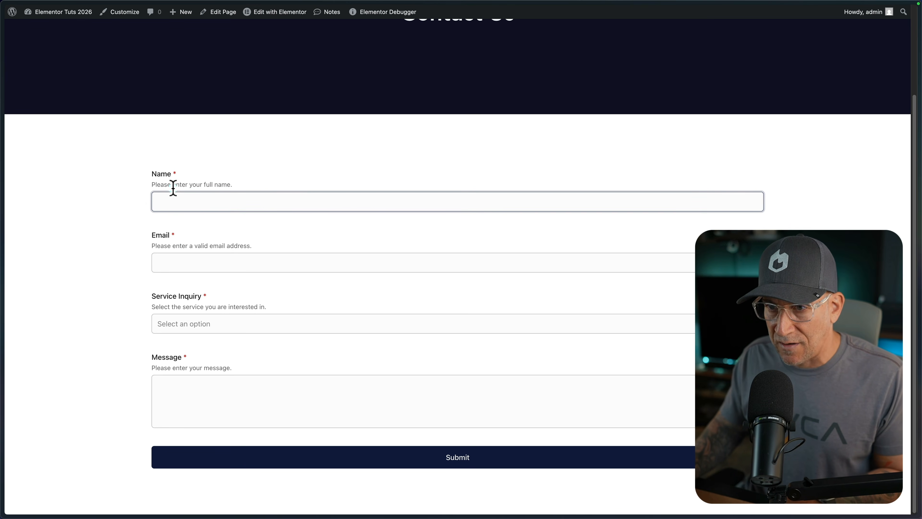
- Submit the contact form as New Client with a test email, Web Design as the service, and the message "Let's see this integrated funnel in action 🔥"
click(165, 262)
click(198, 323)
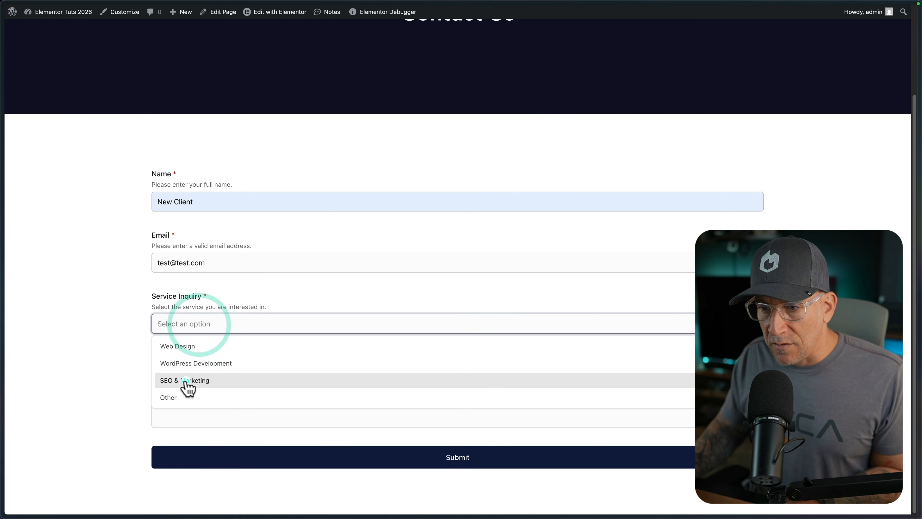
click(187, 347)
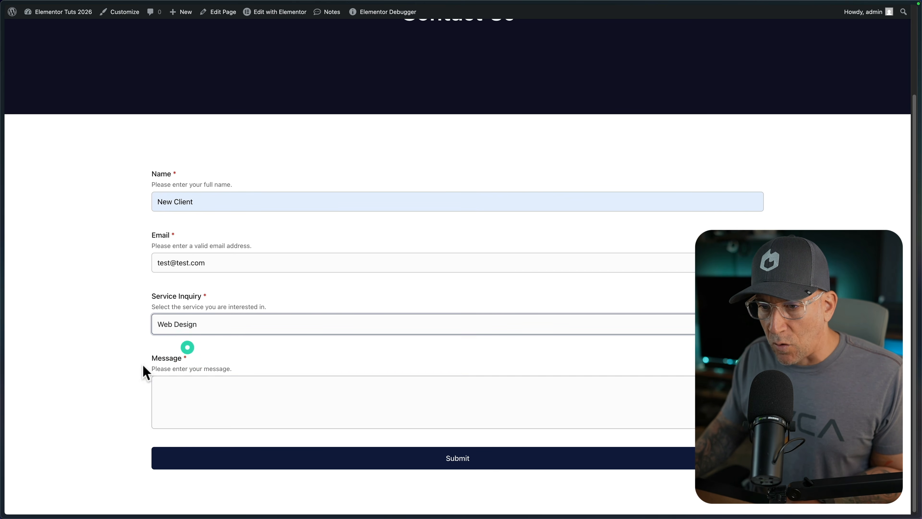
click(175, 382)
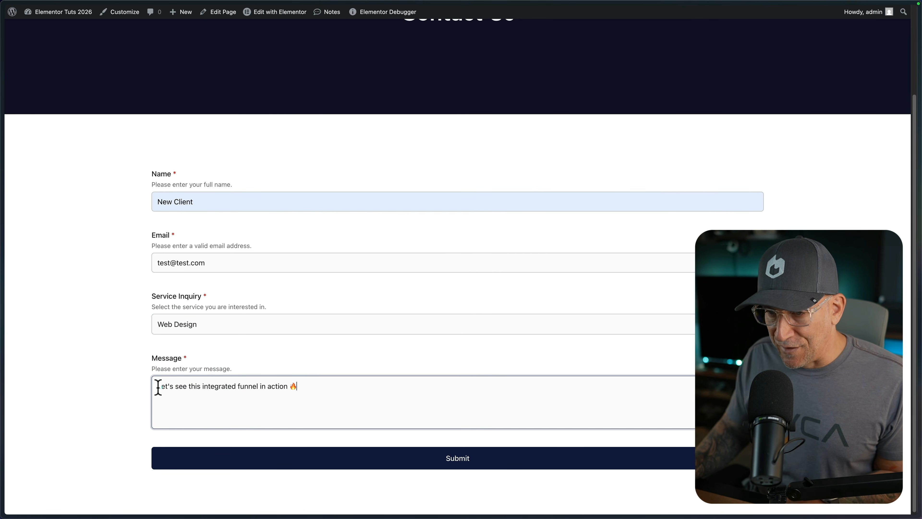
click(312, 387)
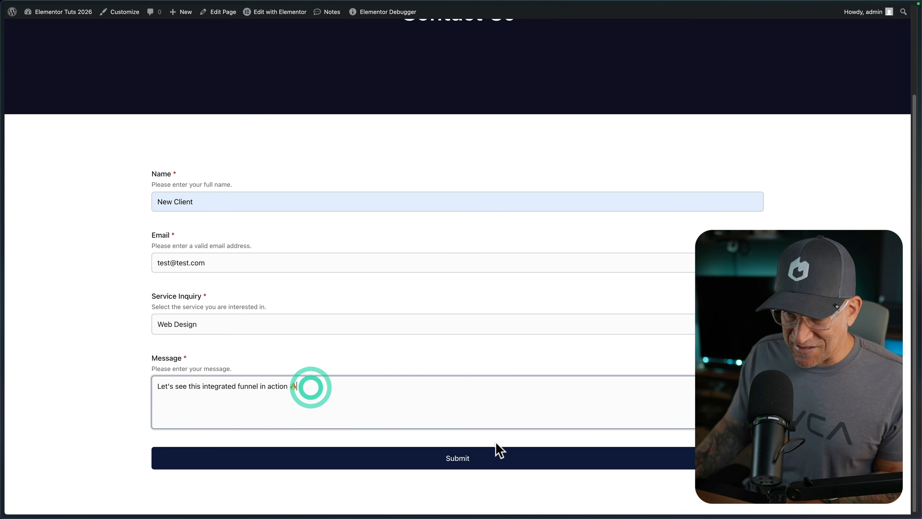
click(470, 465)
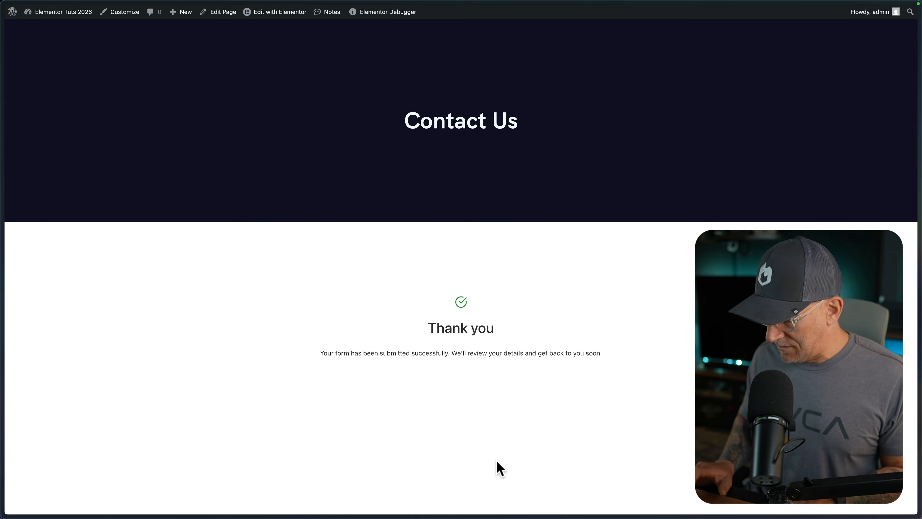
- Switch to the Notion SureForms CRM, inspect the New Client lead's full properties, and return to the pipeline board
key(ctrl+Right)
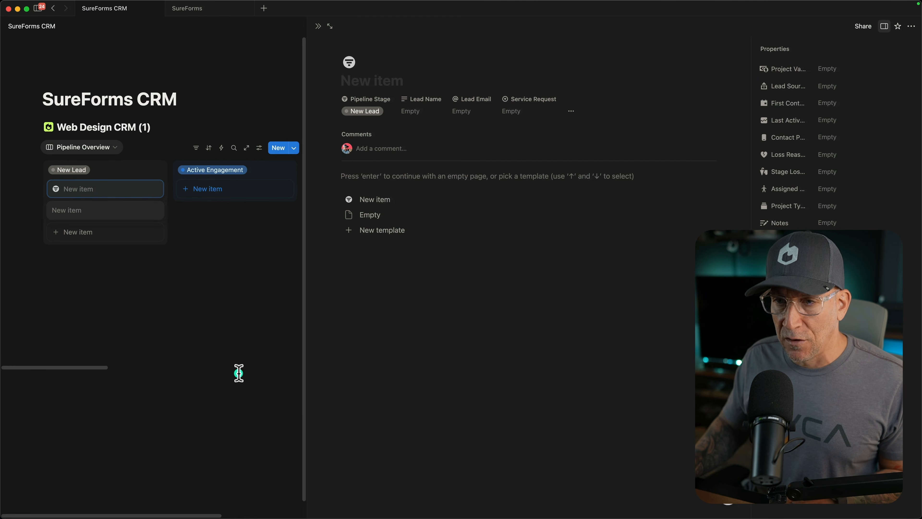
click(318, 27)
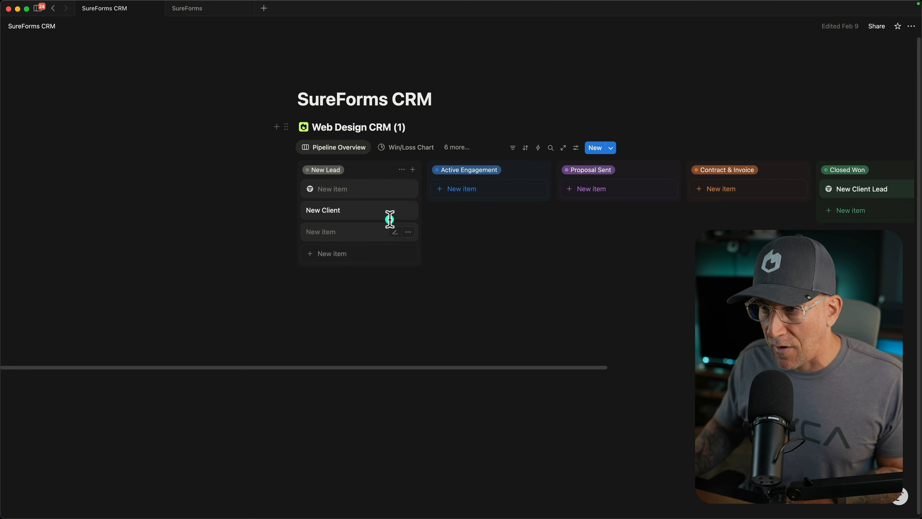
click(369, 213)
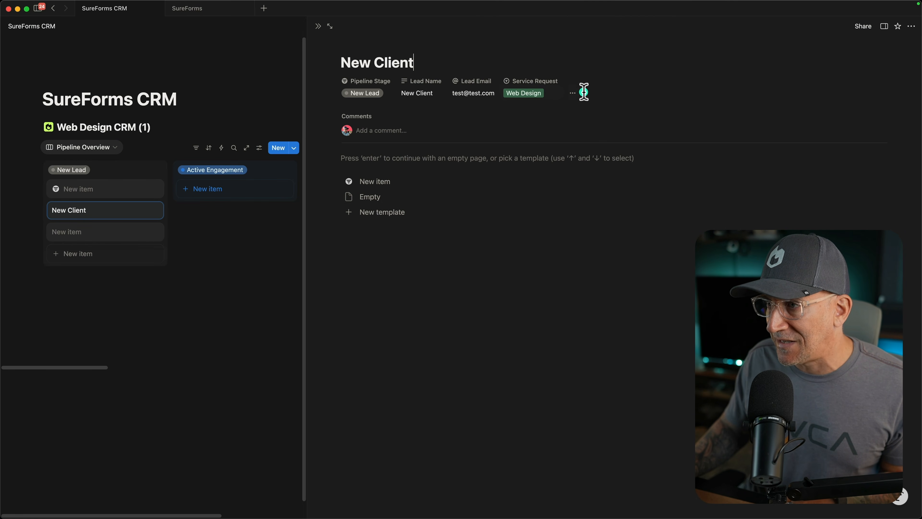
click(575, 93)
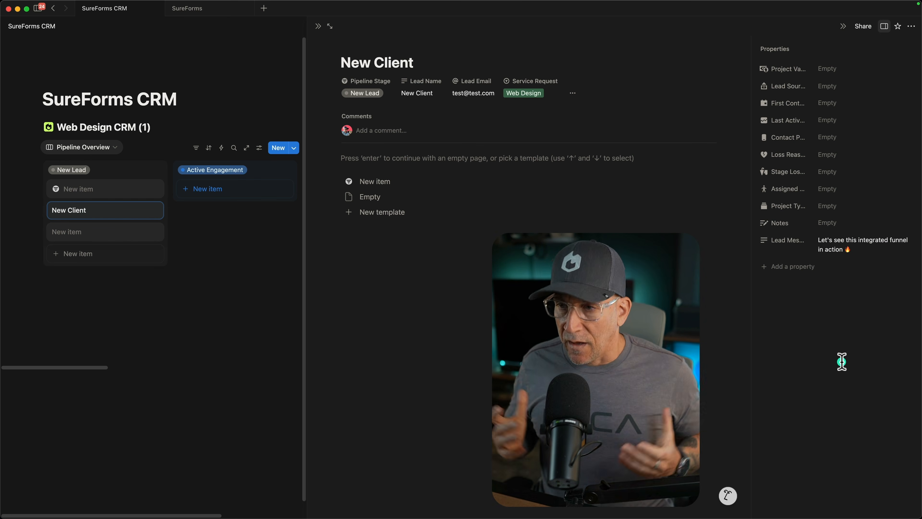
click(250, 290)
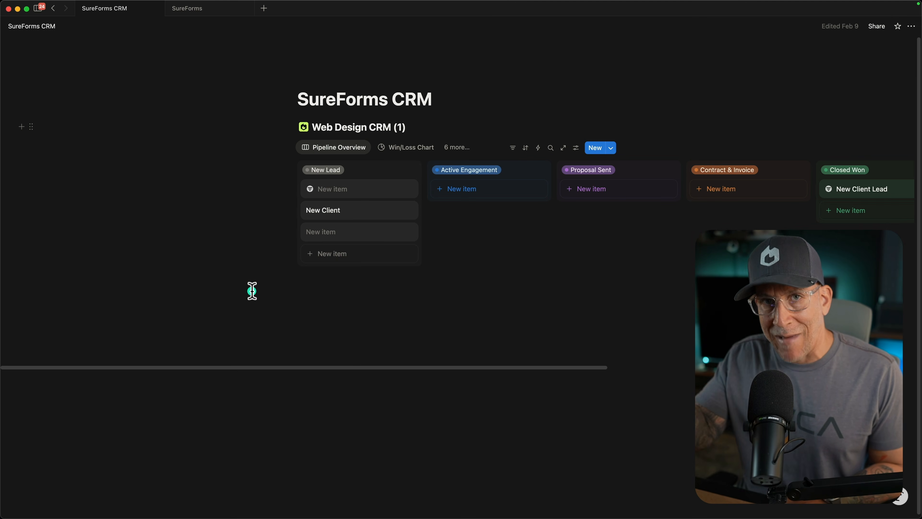
scroll(399, 335, right, 5)
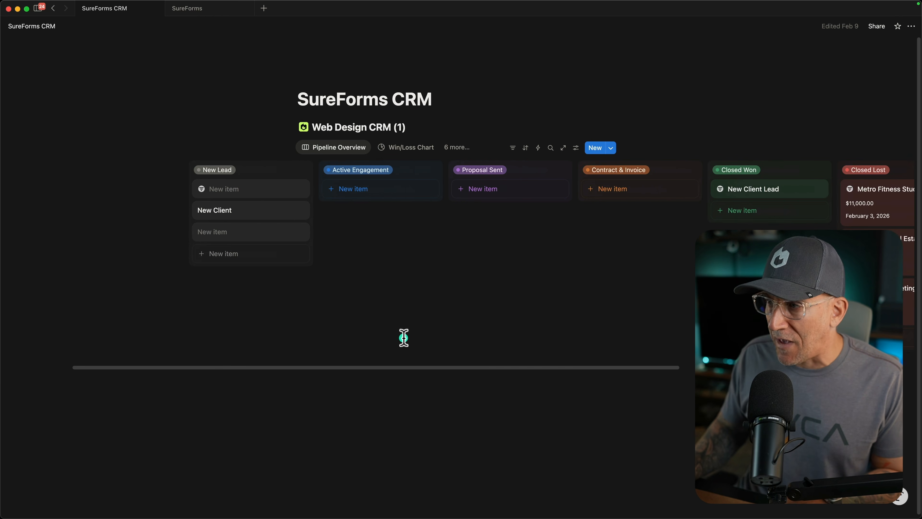